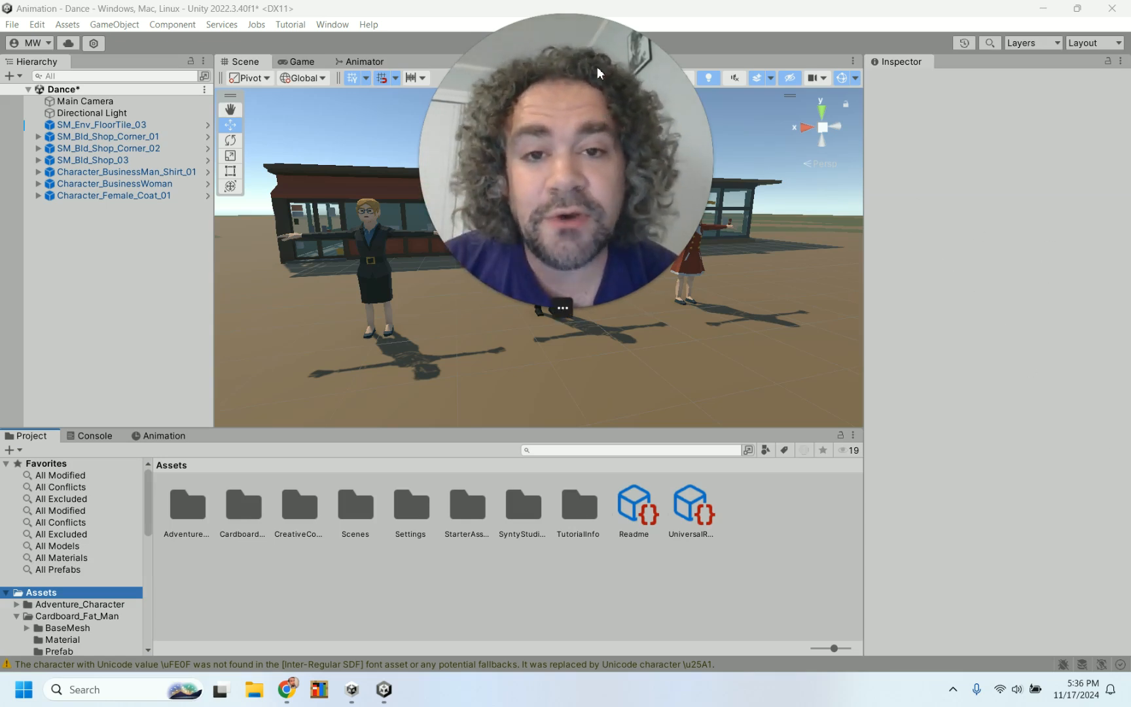
# Locate the avatar asset used by the businessman character's Animator and open its avatar configuration
pyautogui.moveTo(595, 45); pyautogui.dragTo(1066, 447)
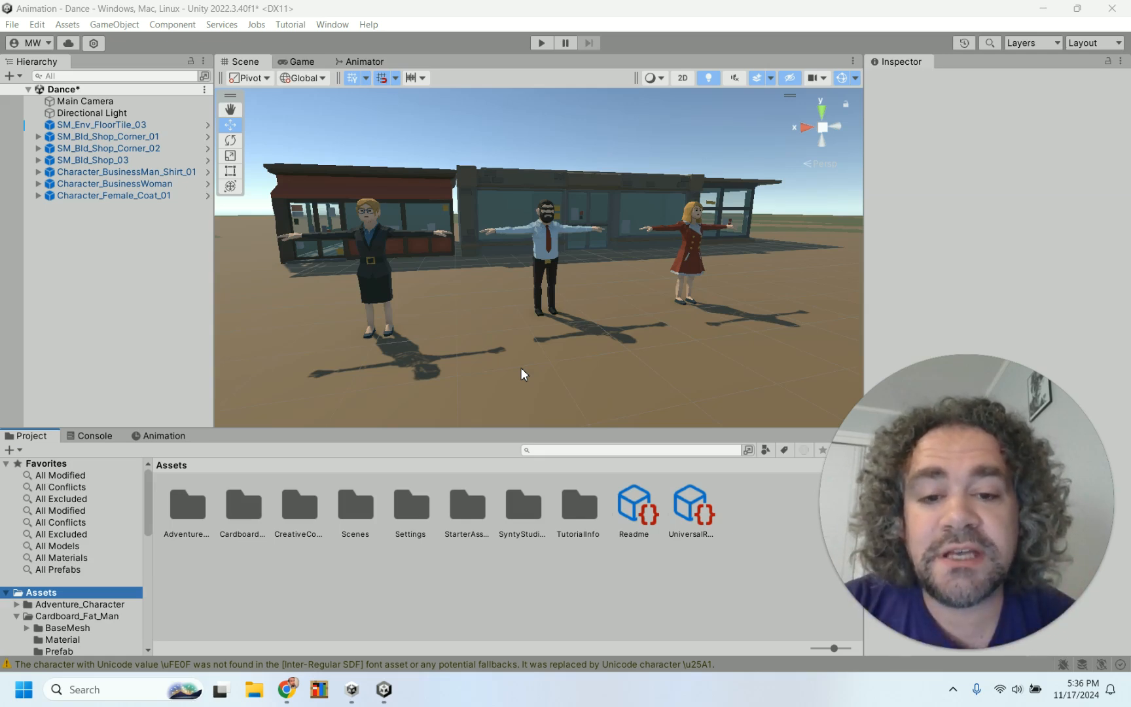
pyautogui.click(549, 252)
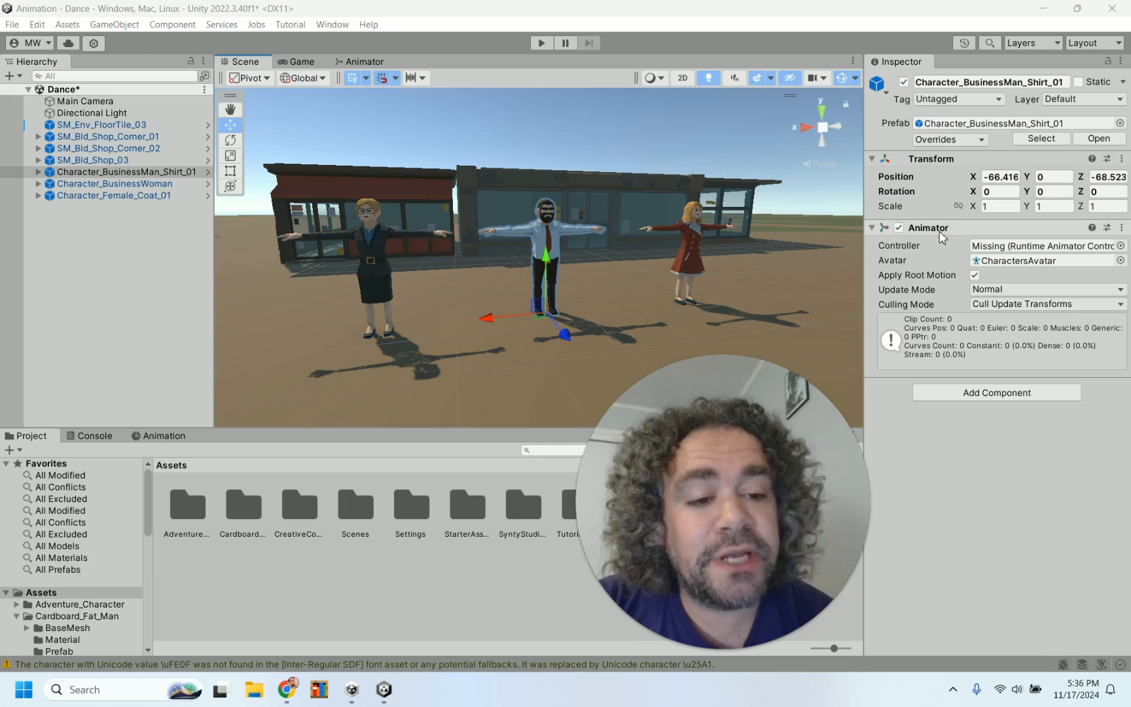
pyautogui.click(1019, 262)
pyautogui.moveTo(752, 395); pyautogui.dragTo(996, 395)
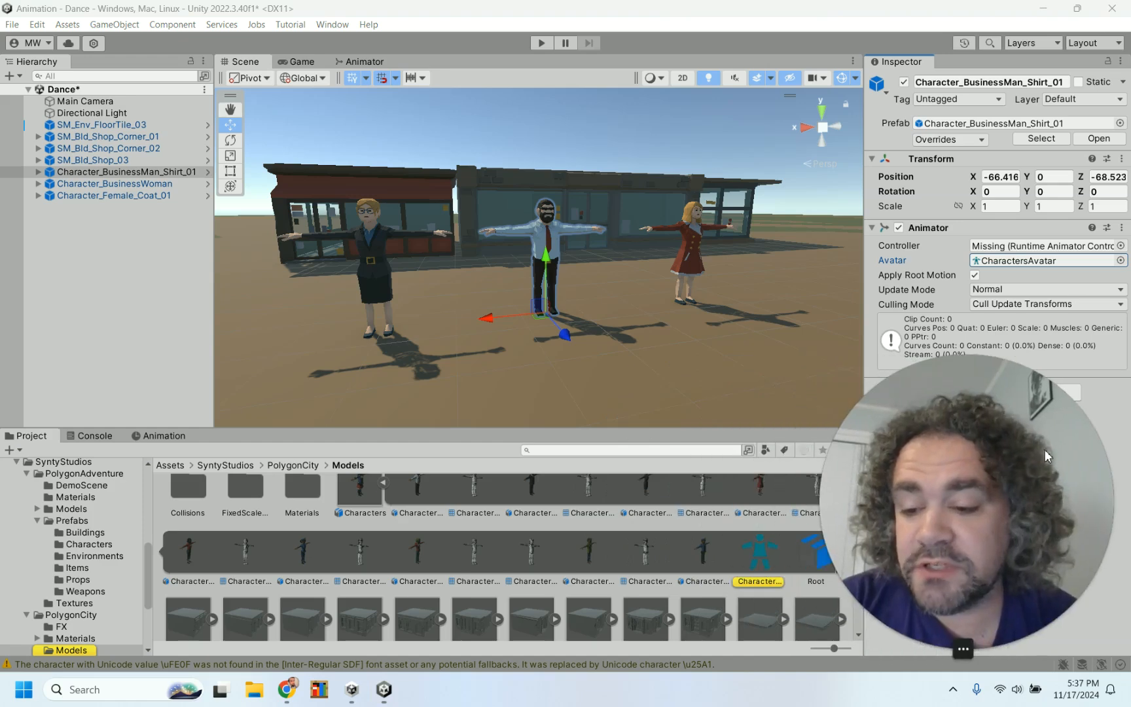
pyautogui.click(761, 564)
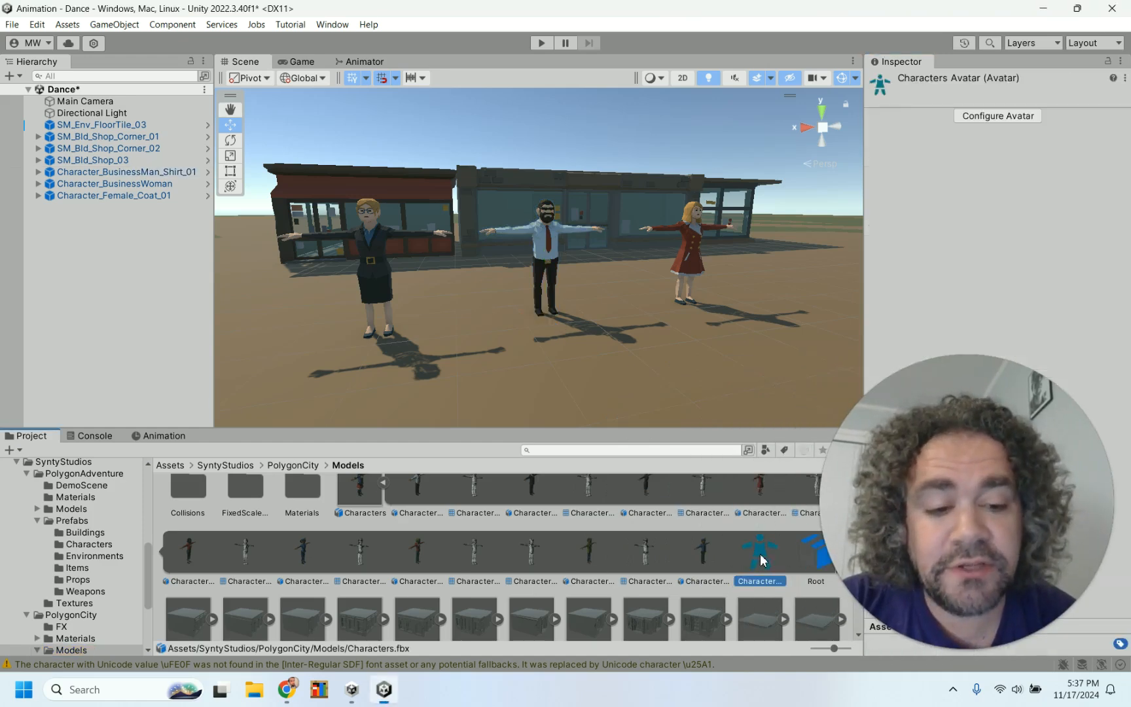
pyautogui.moveTo(998, 501); pyautogui.dragTo(677, 501)
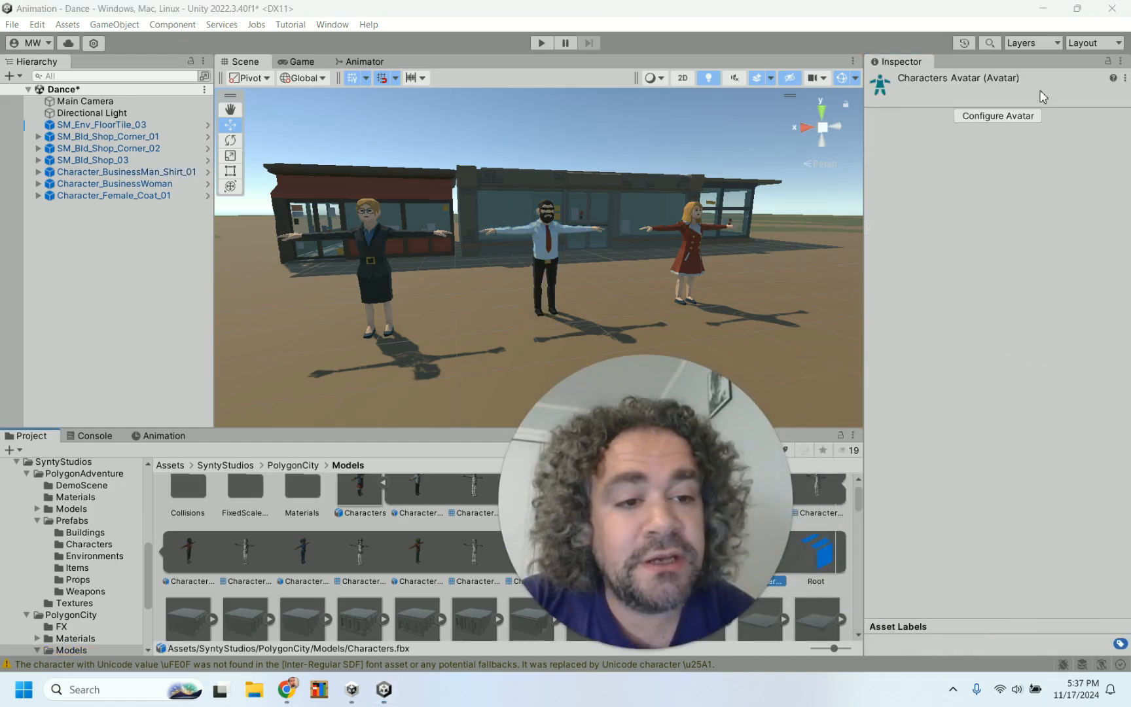
pyautogui.click(997, 116)
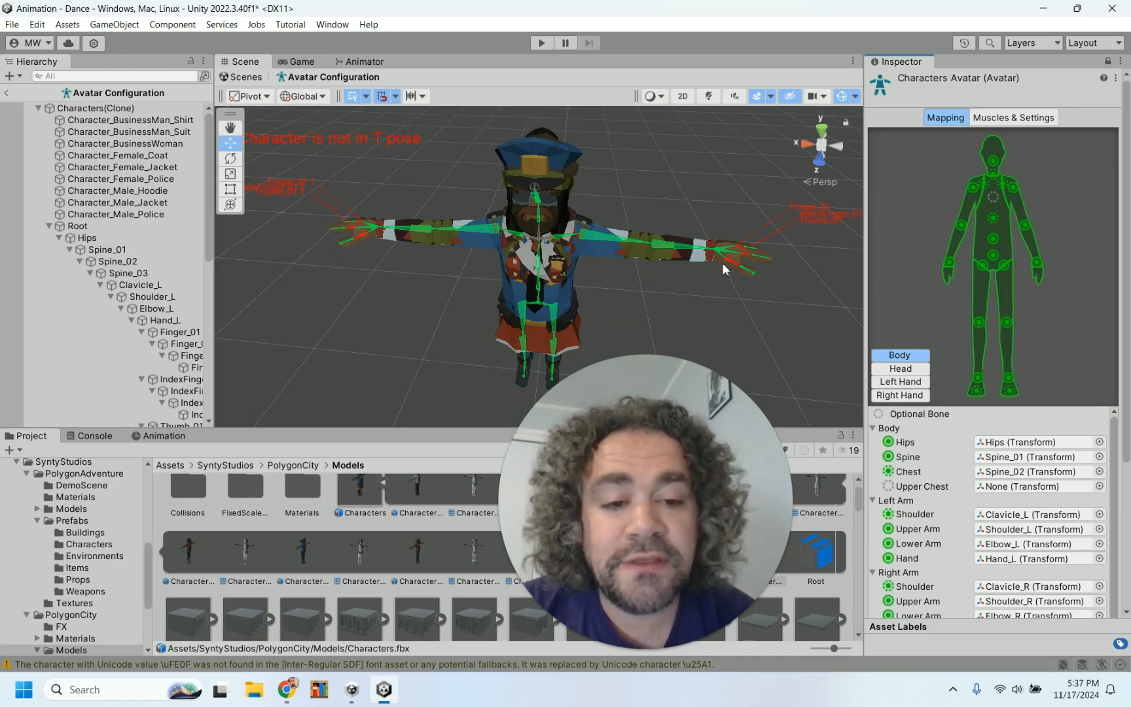
# Map the Spine_03 transform to the avatar's empty Upper Chest bone
pyautogui.keyDown('alt'); pyautogui.moveTo(803, 300); pyautogui.dragTo(434, 212); pyautogui.keyUp('alt')
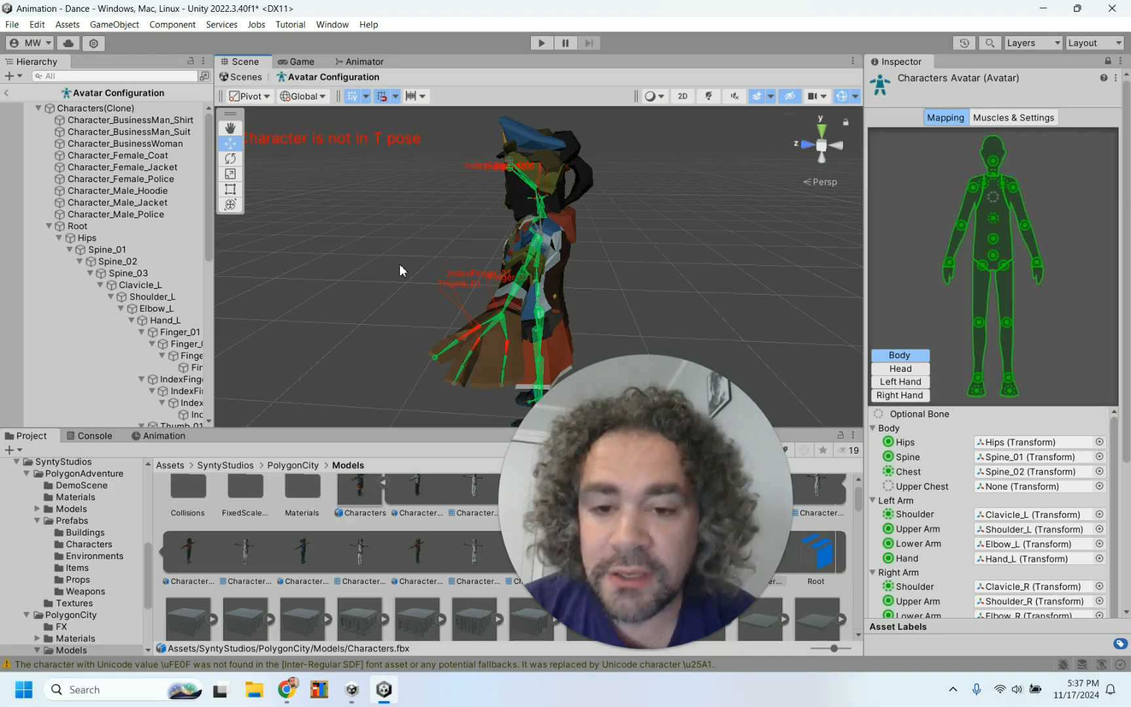
pyautogui.keyDown('alt'); pyautogui.moveTo(360, 232); pyautogui.dragTo(664, 218); pyautogui.keyUp('alt')
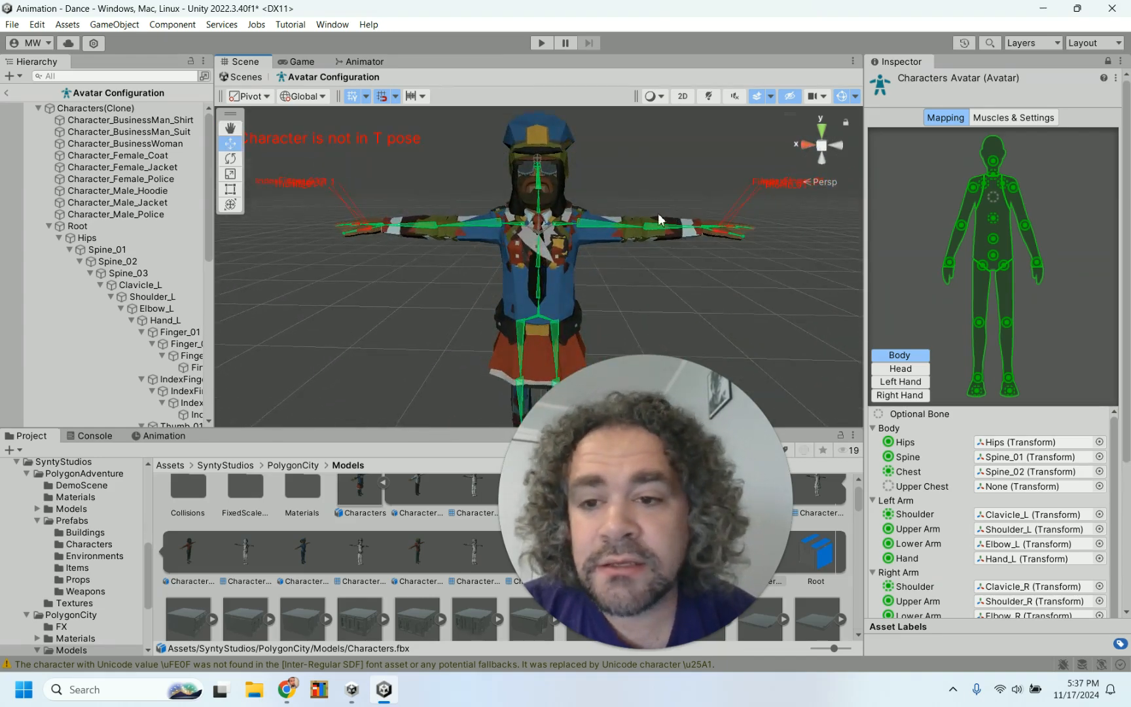
pyautogui.click(540, 234)
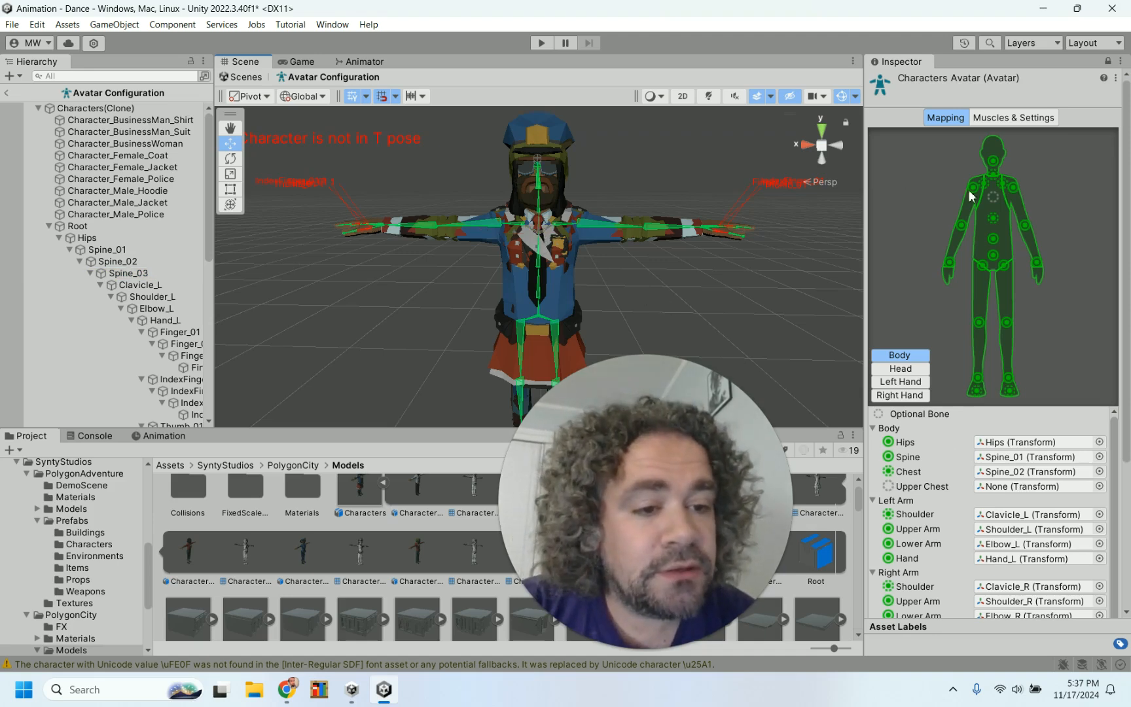
pyautogui.click(993, 197)
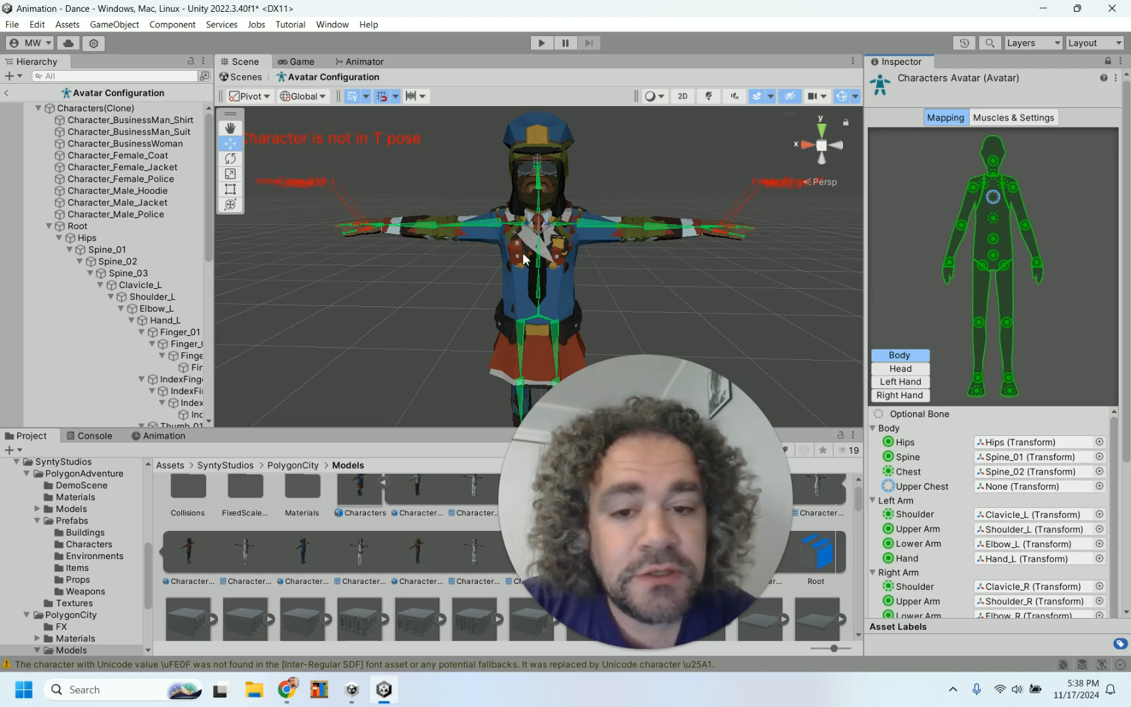
pyautogui.click(542, 229)
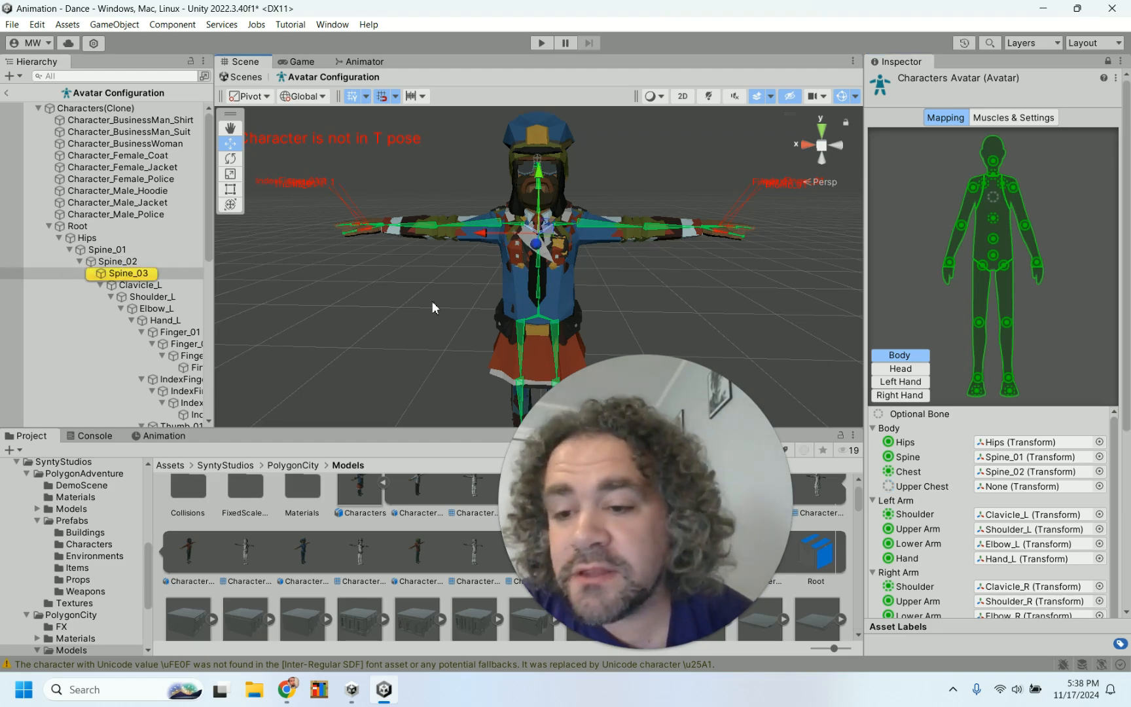
pyautogui.click(1100, 487)
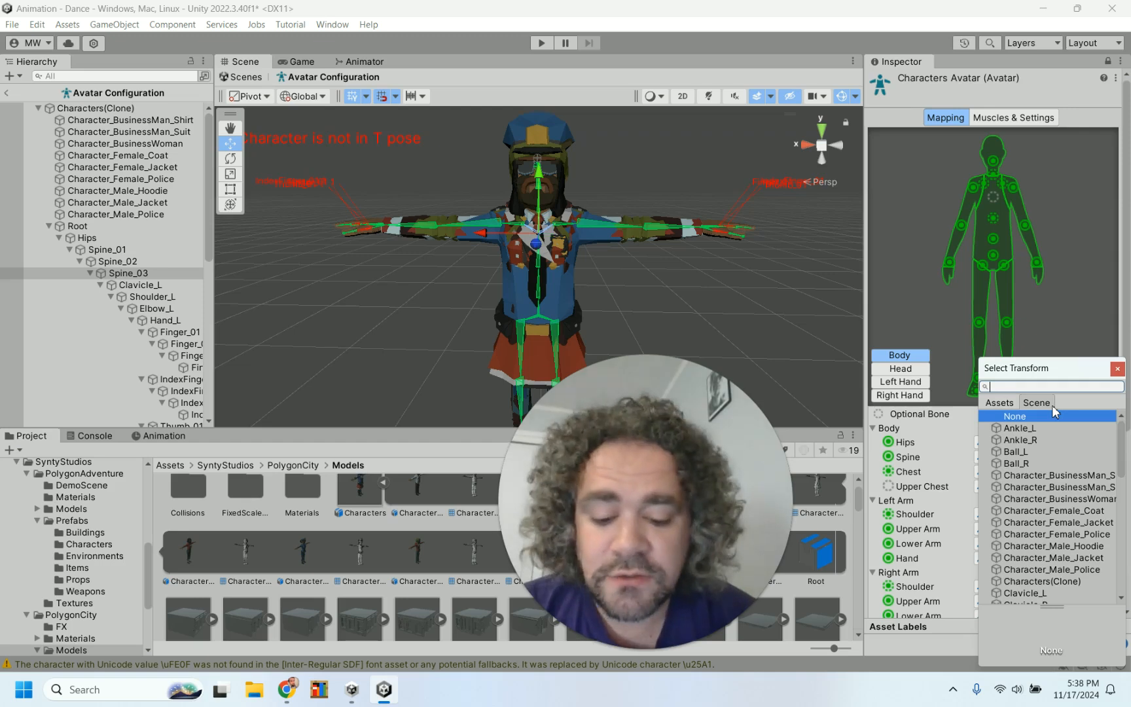
pyautogui.write('Spine')
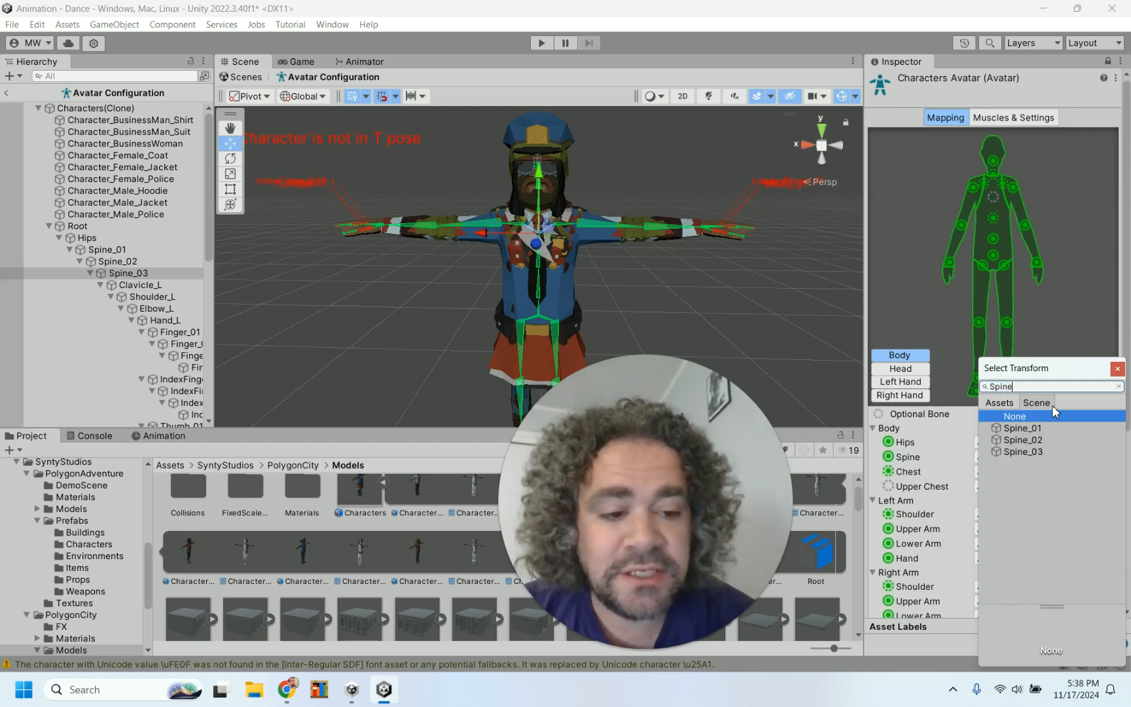
pyautogui.click(1035, 451)
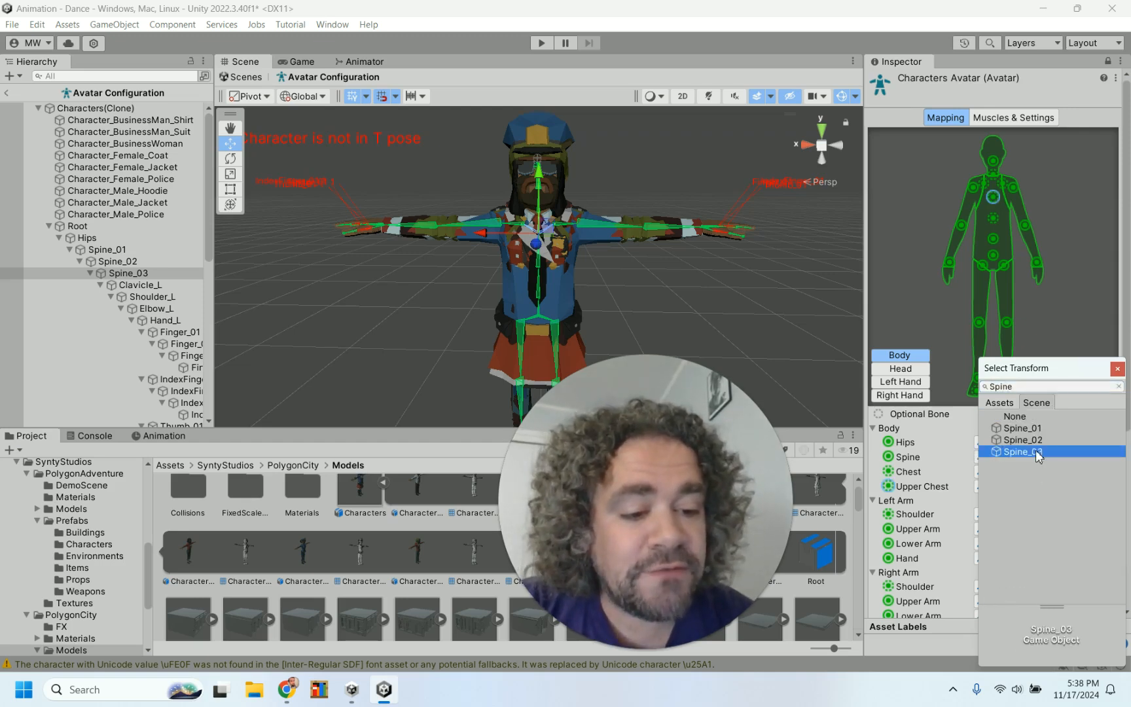
pyautogui.click(1117, 370)
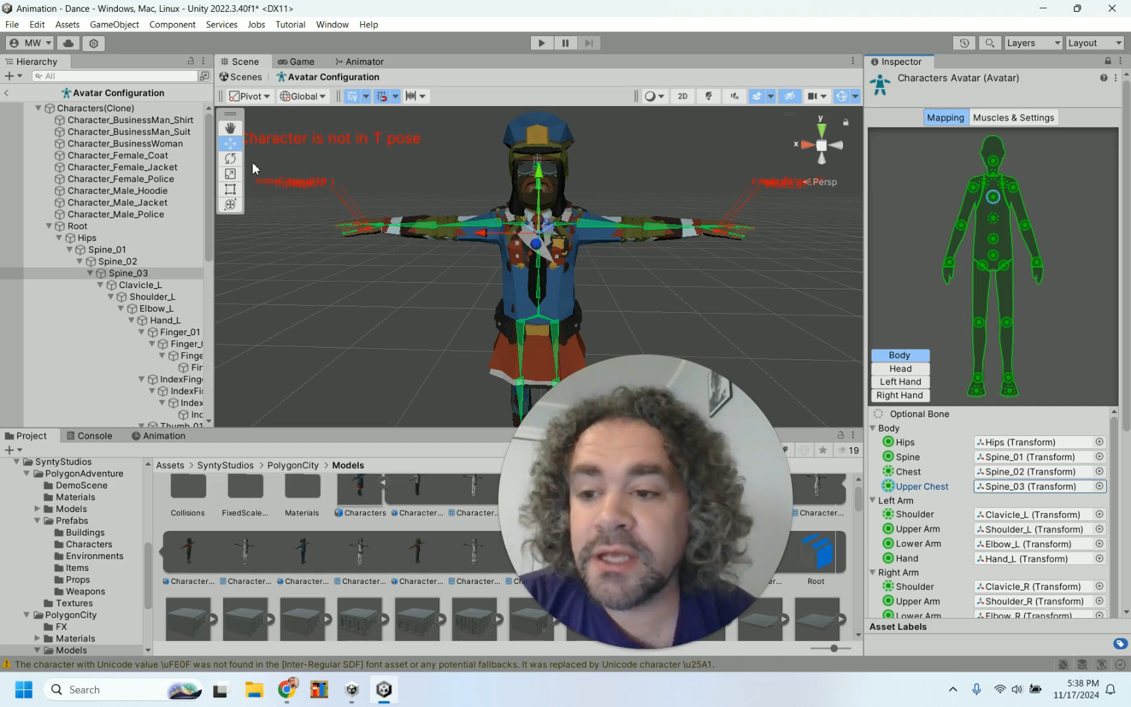
# Leave the avatar configuration and apply the changed import settings for Characters.fbx
pyautogui.click(5, 93)
pyautogui.moveTo(582, 472); pyautogui.dragTo(896, 472)
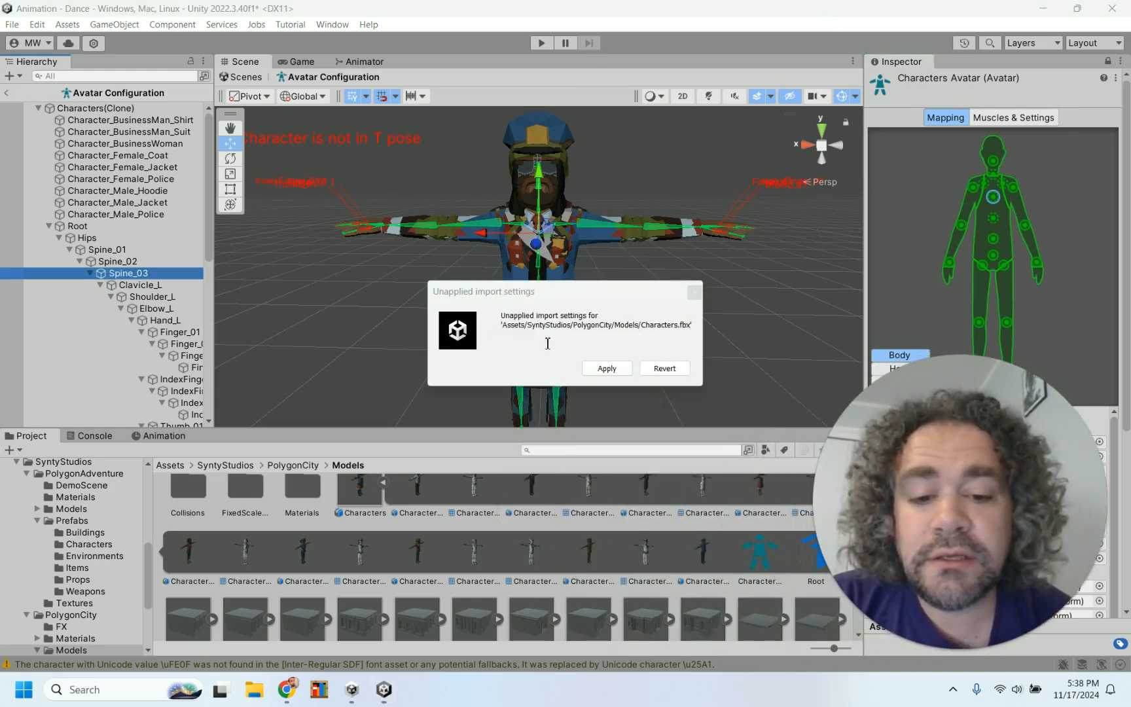
pyautogui.click(606, 369)
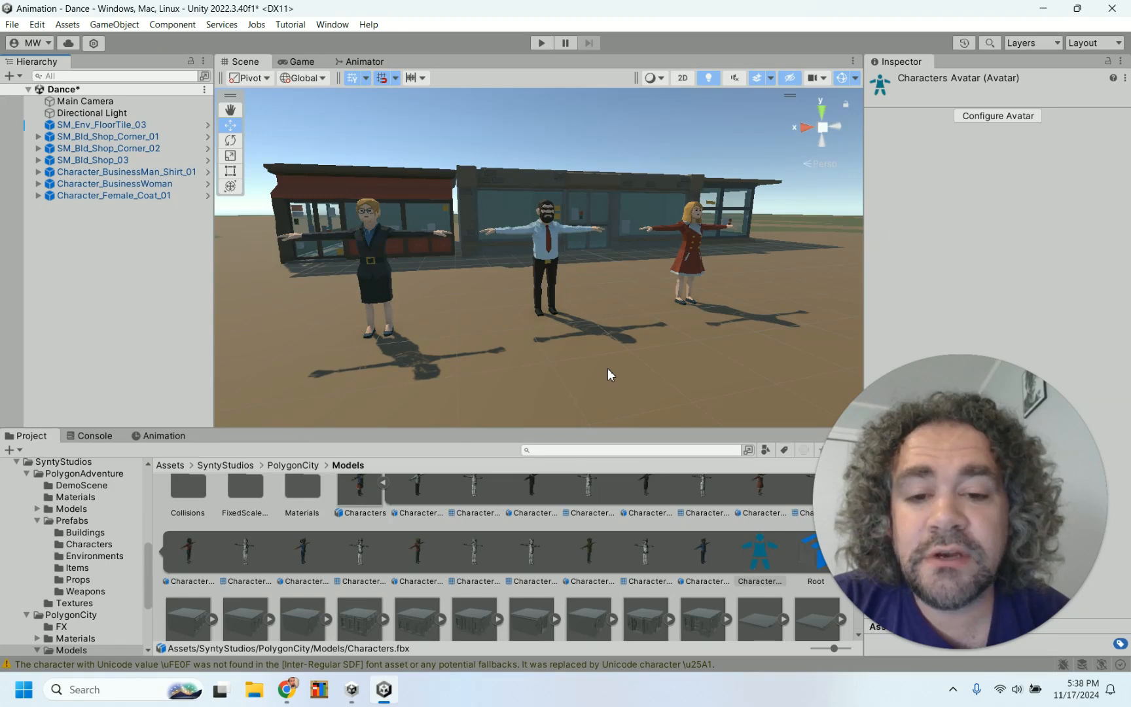
# Compare the Animator controller and avatar assignments of the coat woman, the businessman and the businesswoman
pyautogui.click(693, 235)
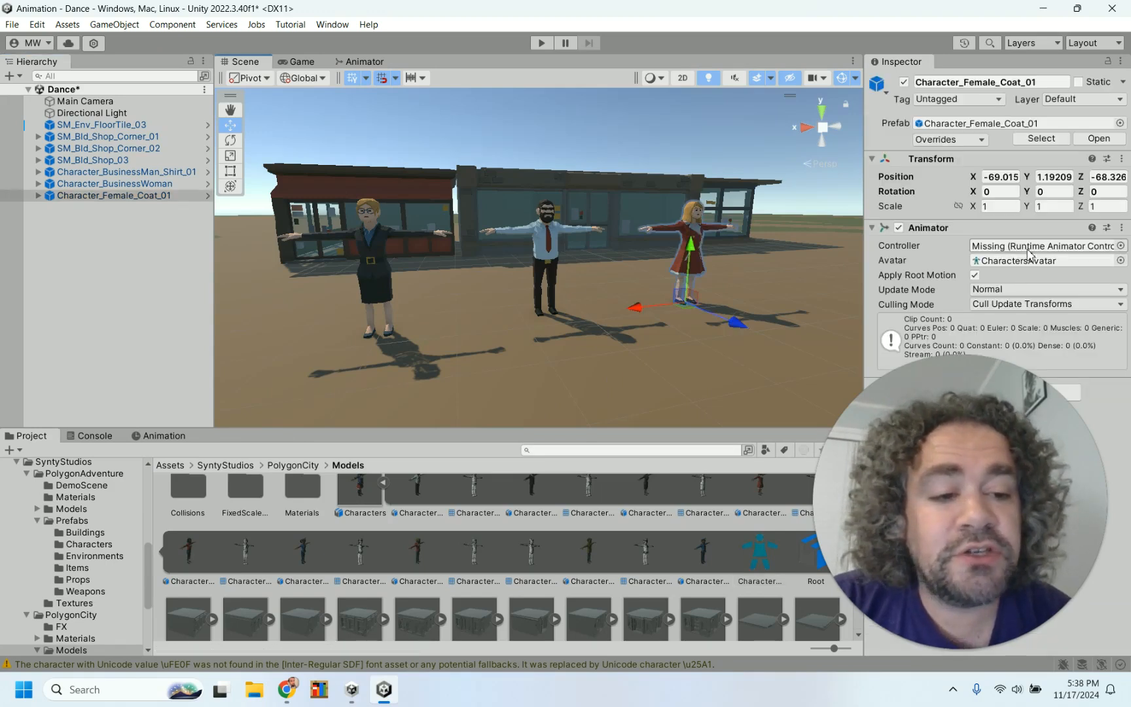
pyautogui.click(542, 252)
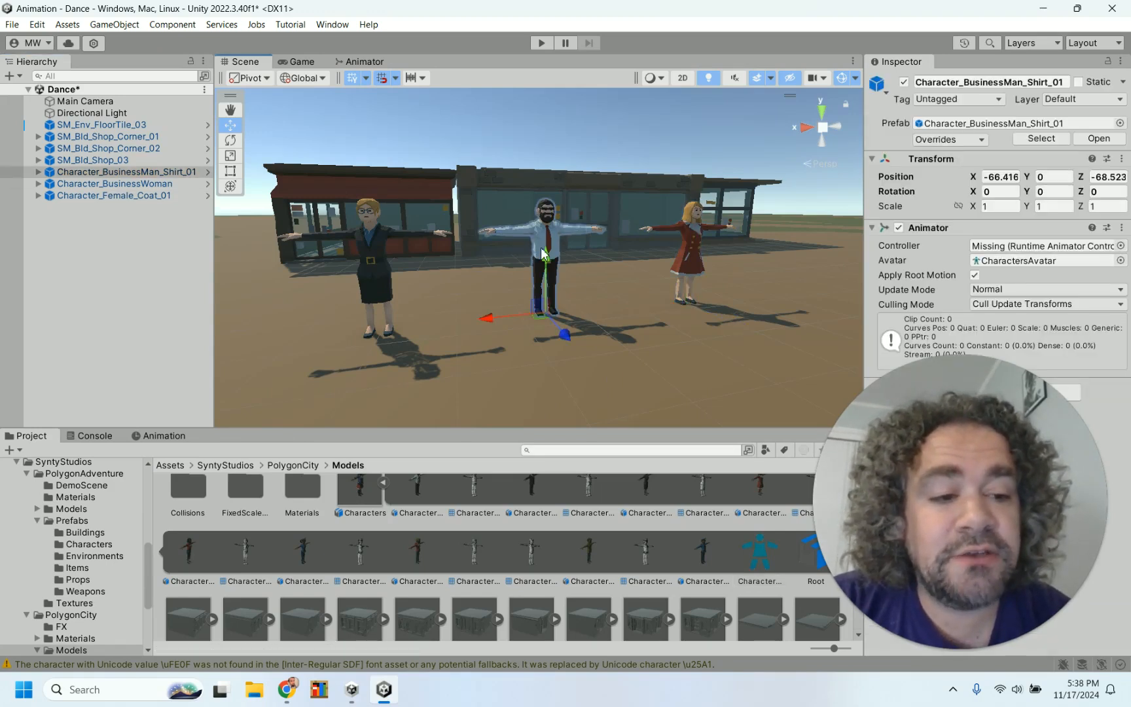
pyautogui.click(367, 246)
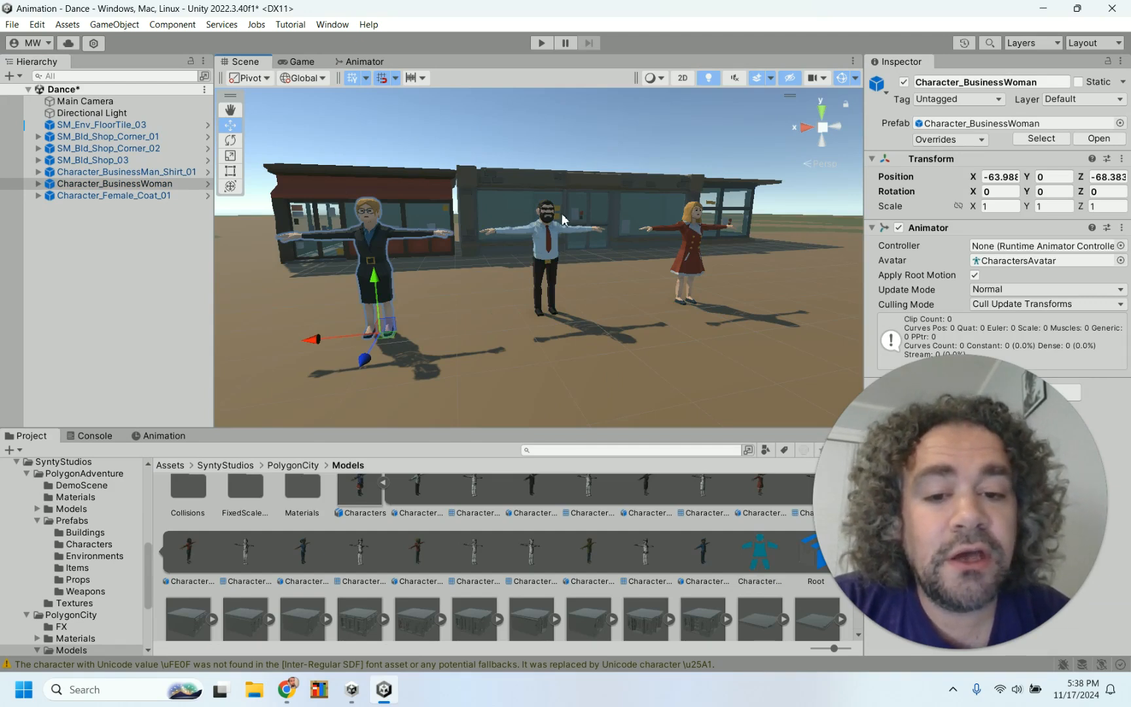
pyautogui.click(549, 240)
pyautogui.click(689, 248)
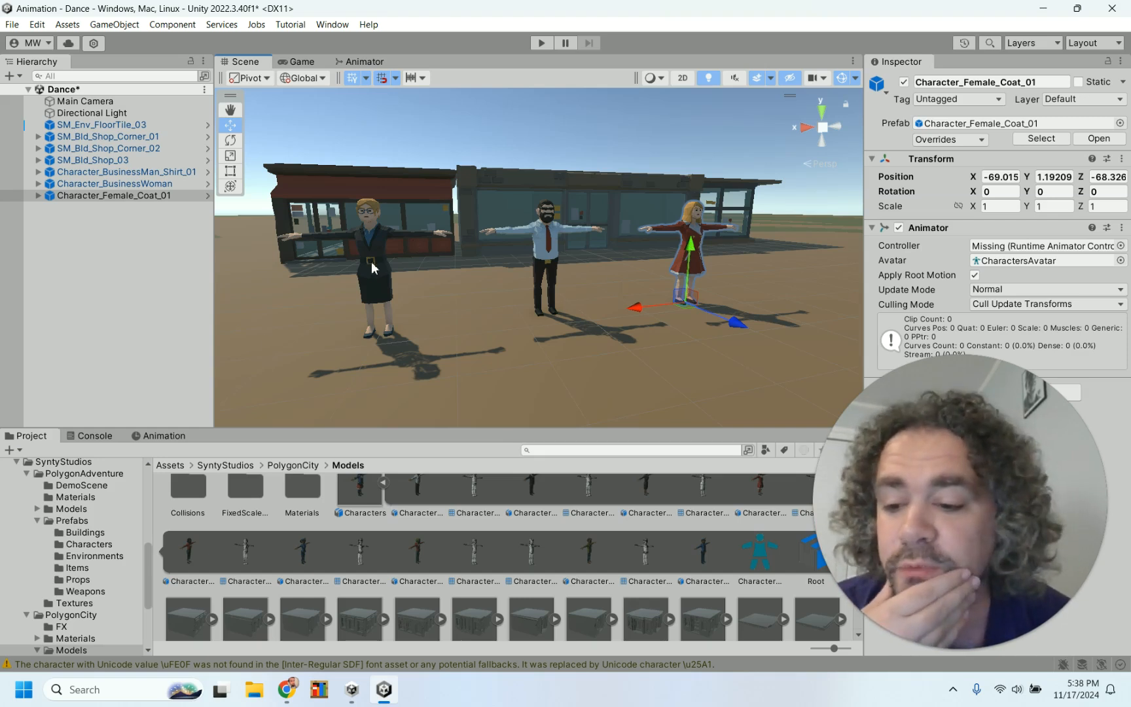
# Find the Cardboard_Fat_Man prefab among all prefabs and place it in the scene in front of the businessman
pyautogui.scroll(10, 145, 503)
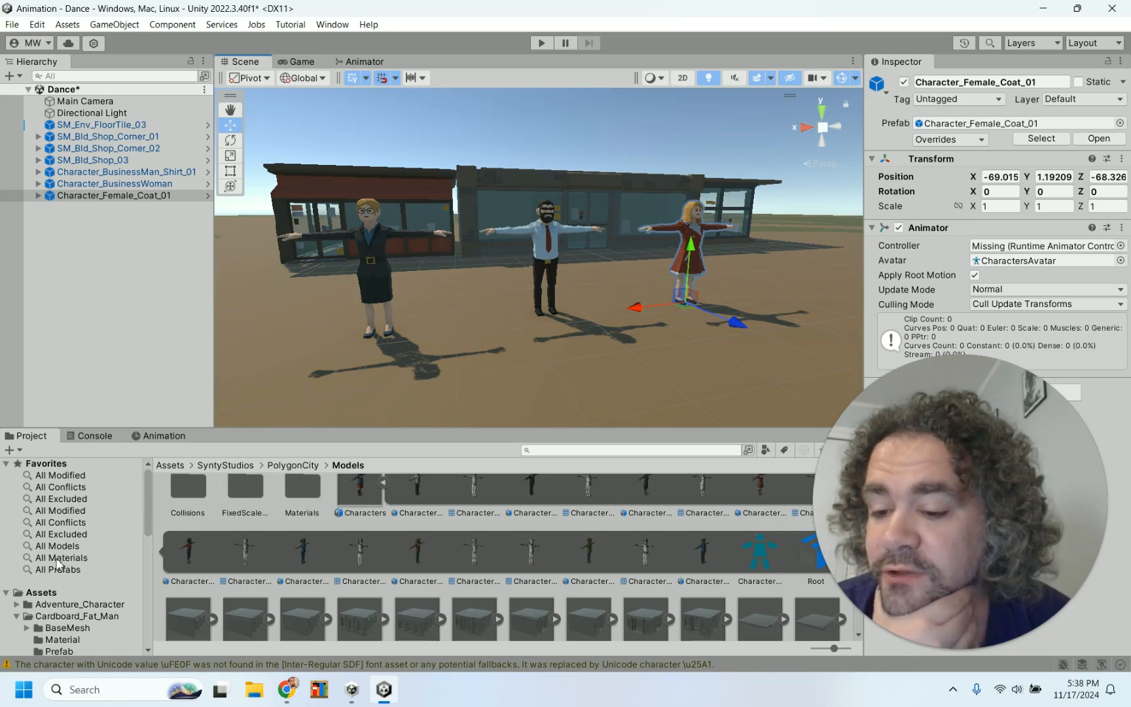
pyautogui.click(68, 568)
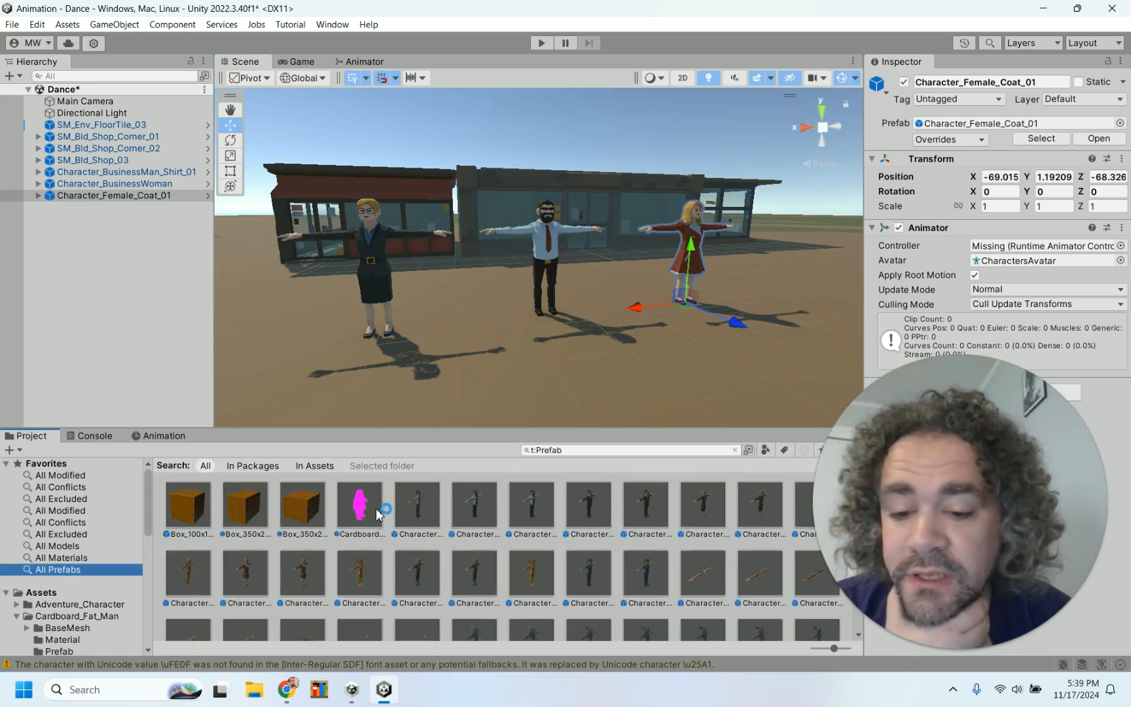
pyautogui.moveTo(354, 517); pyautogui.dragTo(577, 374)
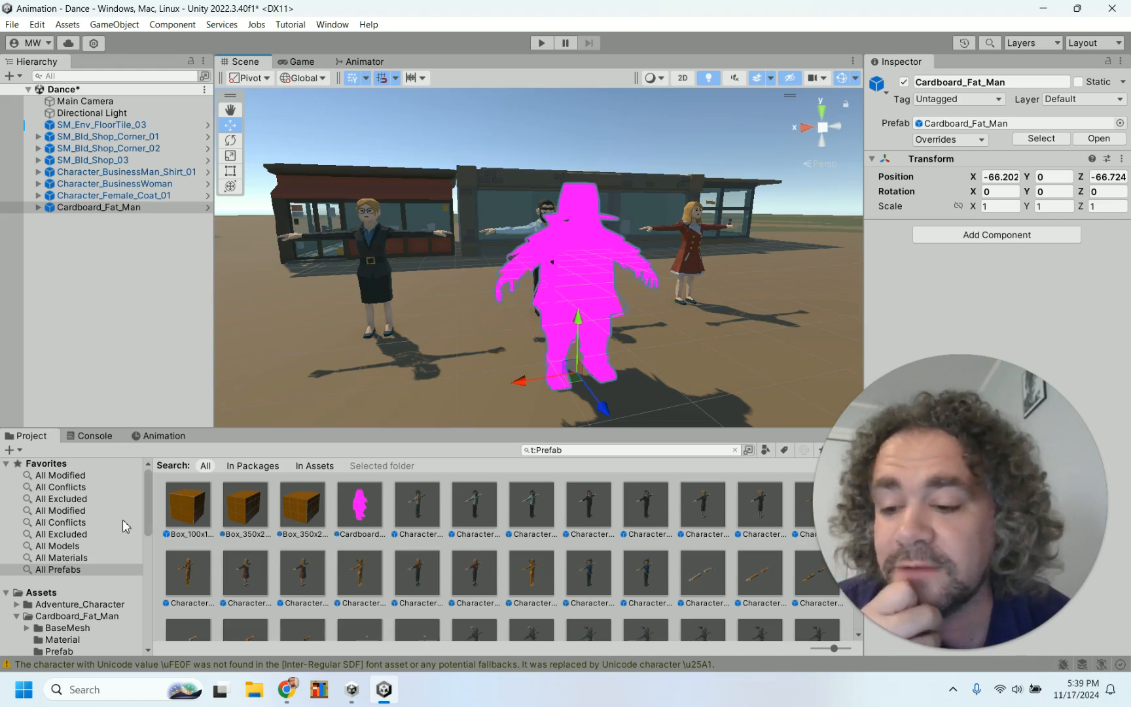
# Convert Cardboard_Fat_Man_Material from the built-in pipeline to a URP material
pyautogui.click(70, 558)
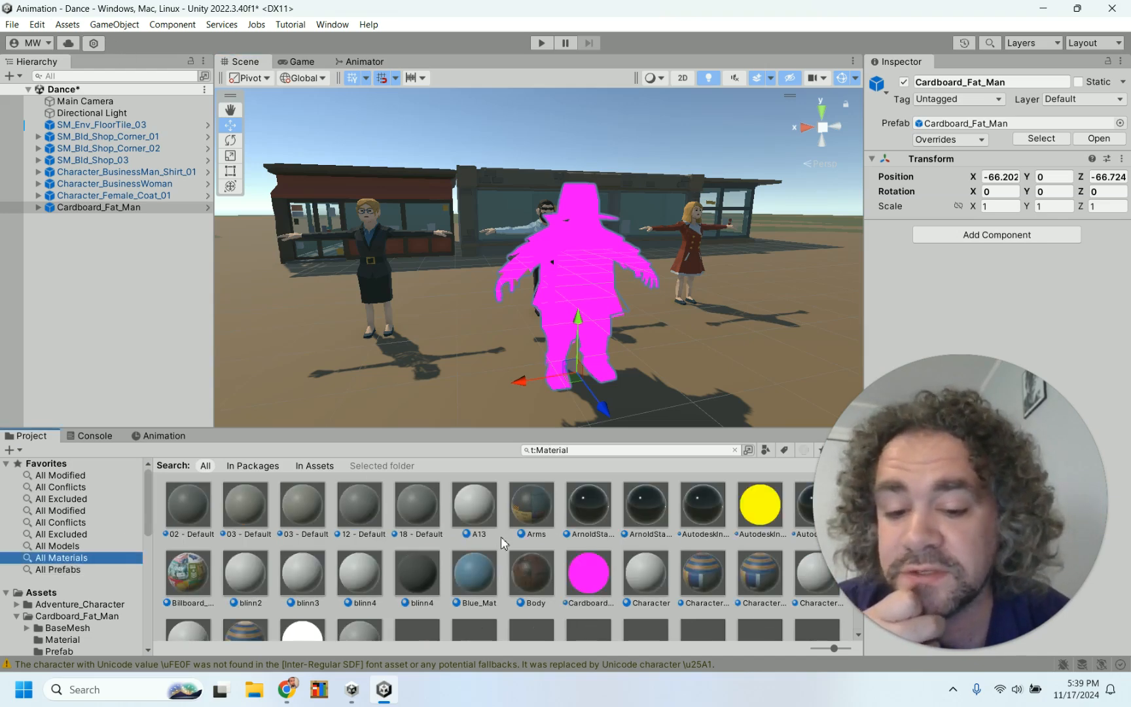
pyautogui.click(588, 572)
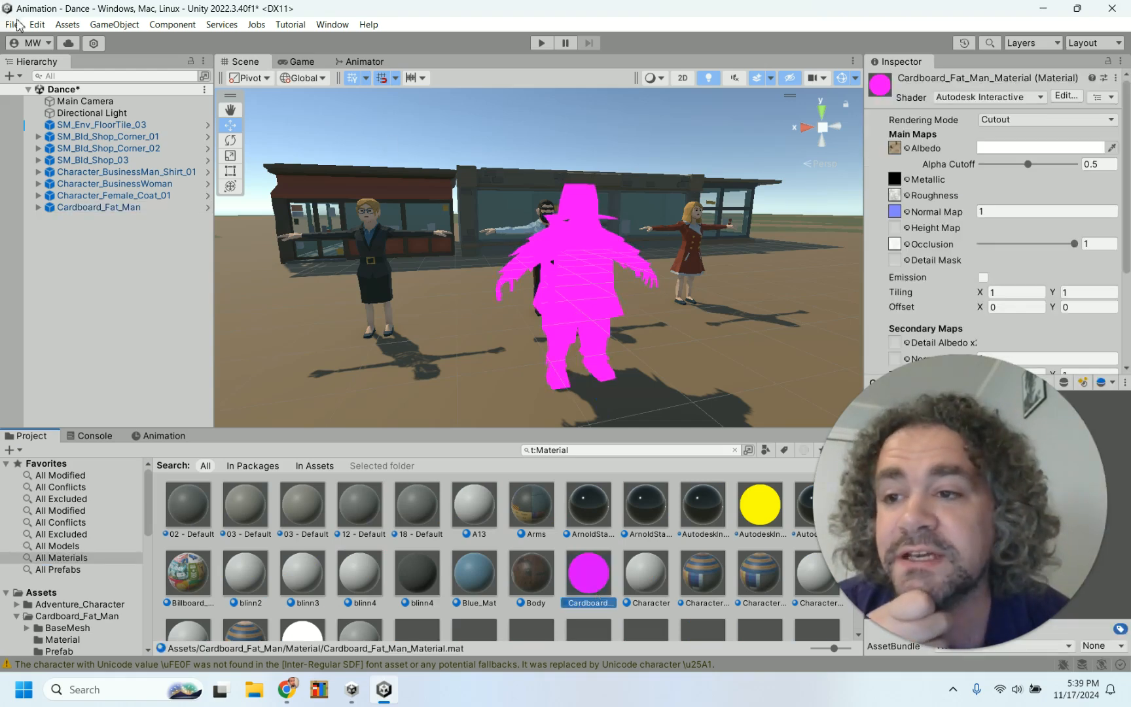
pyautogui.click(68, 25)
pyautogui.moveTo(37, 27)
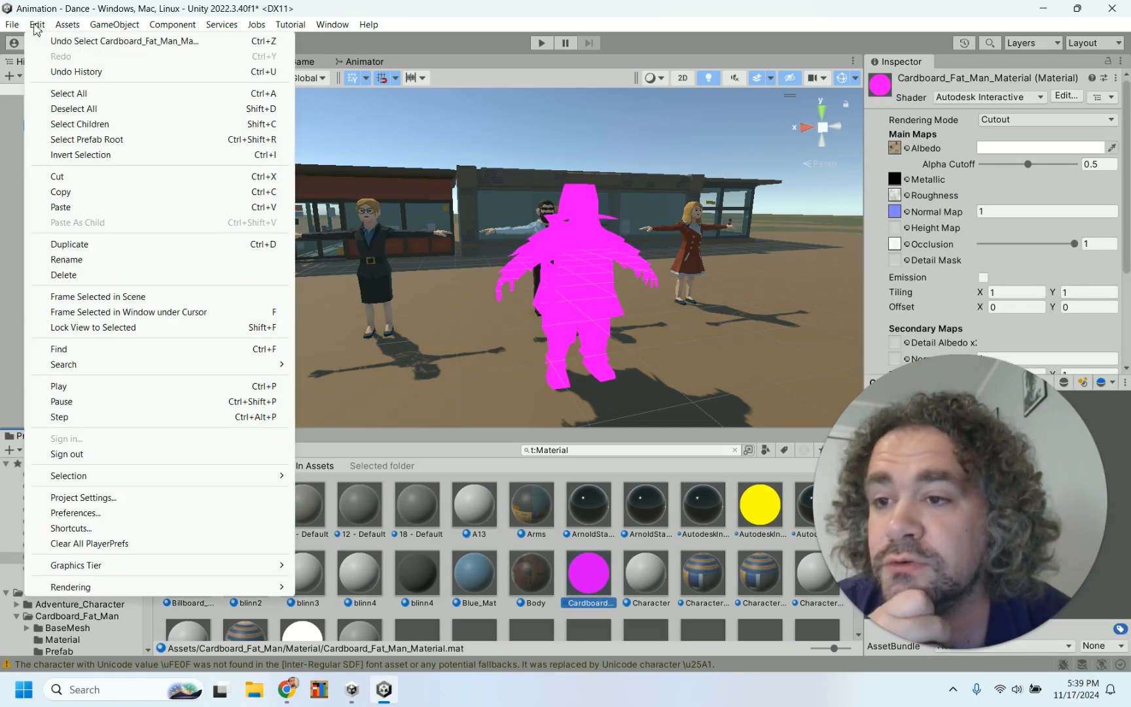
pyautogui.moveTo(159, 585)
pyautogui.moveTo(400, 592)
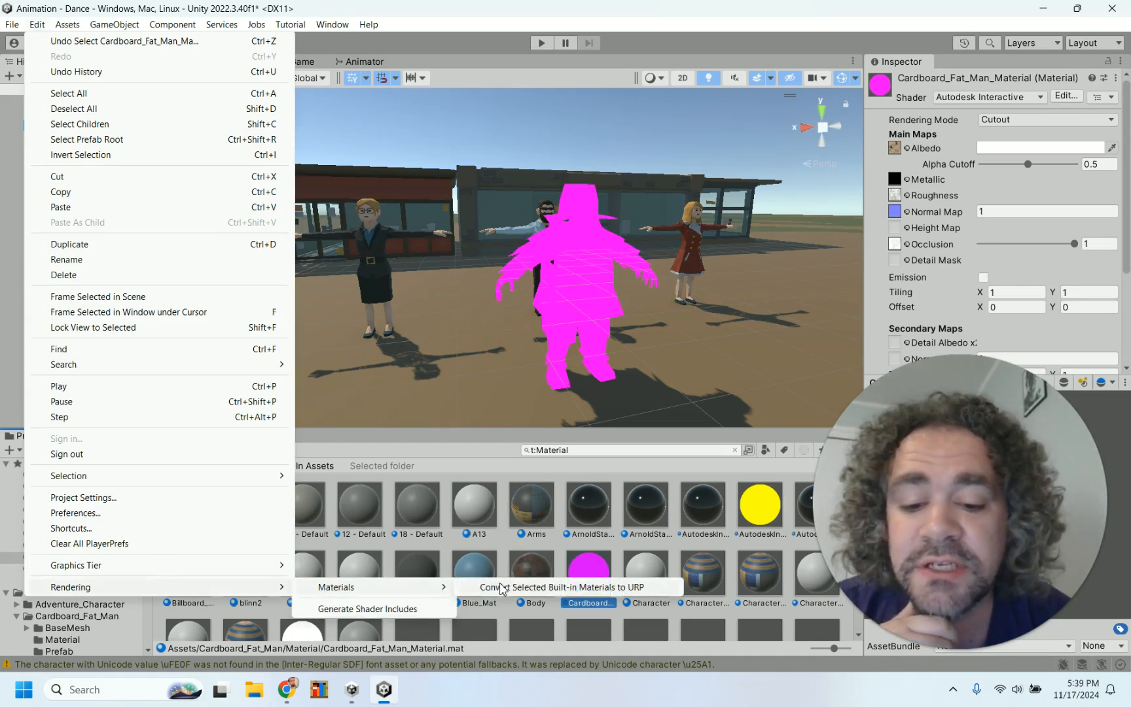
pyautogui.click(500, 586)
pyautogui.click(603, 368)
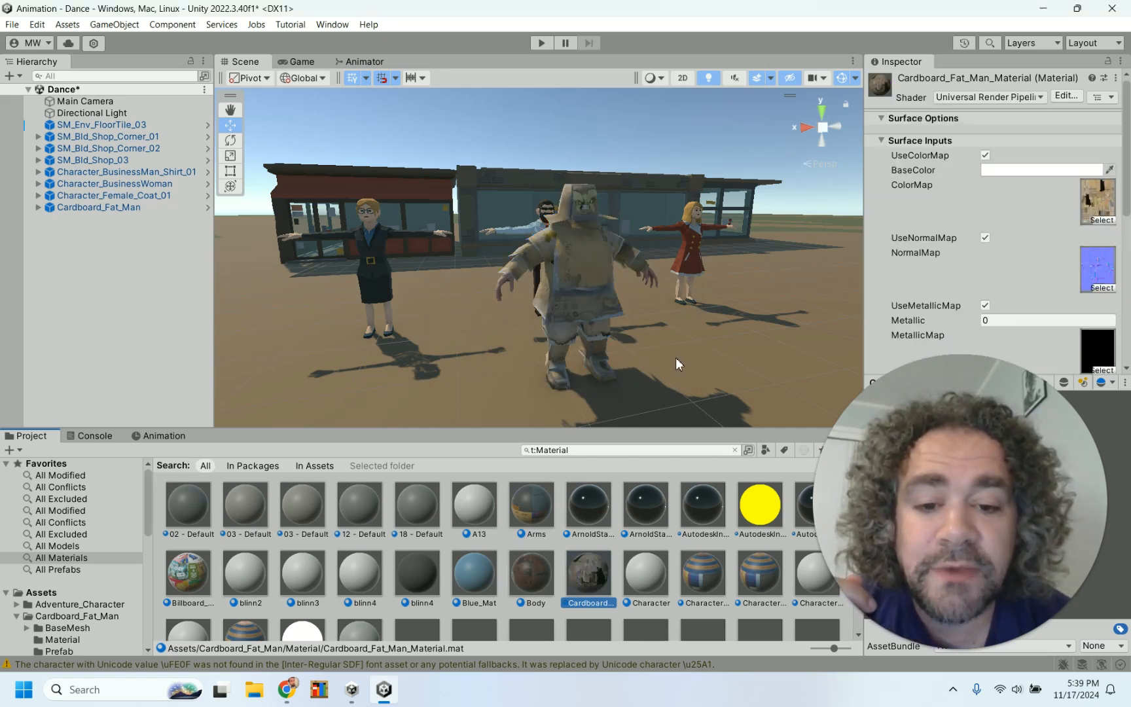
# Show the rig import settings of the Cardboard_Fat_Man model stored in its BaseMesh folder
pyautogui.click(593, 282)
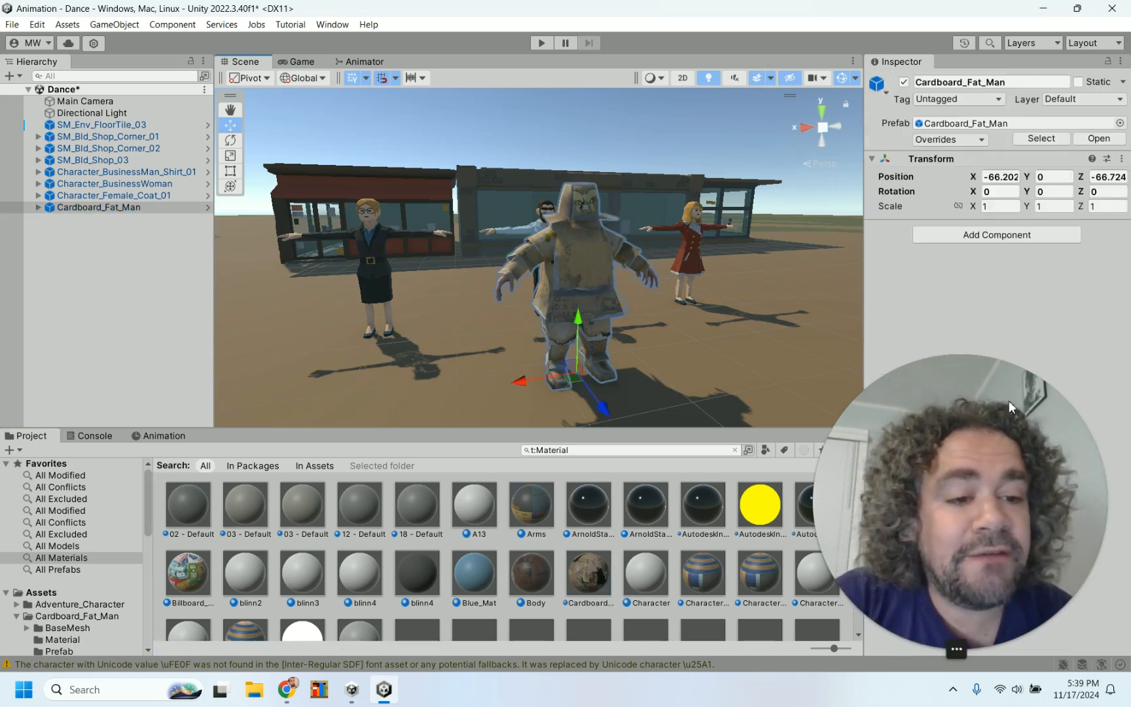
pyautogui.moveTo(1012, 415); pyautogui.dragTo(838, 482)
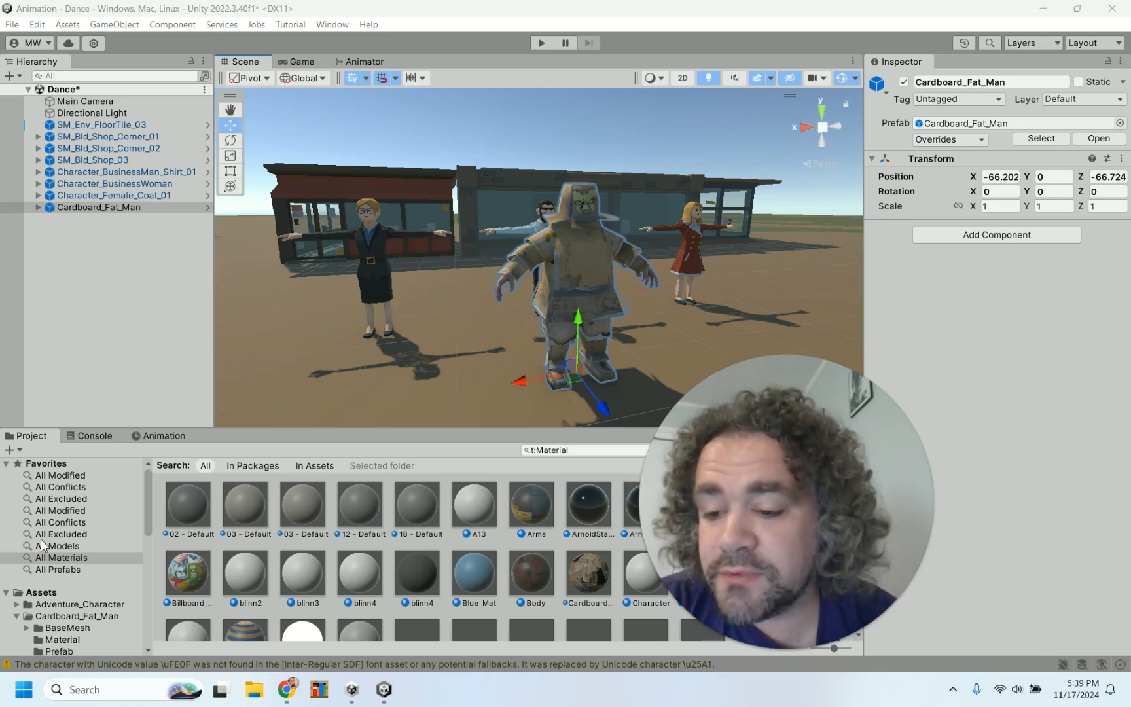
pyautogui.scroll(-3, 83, 598)
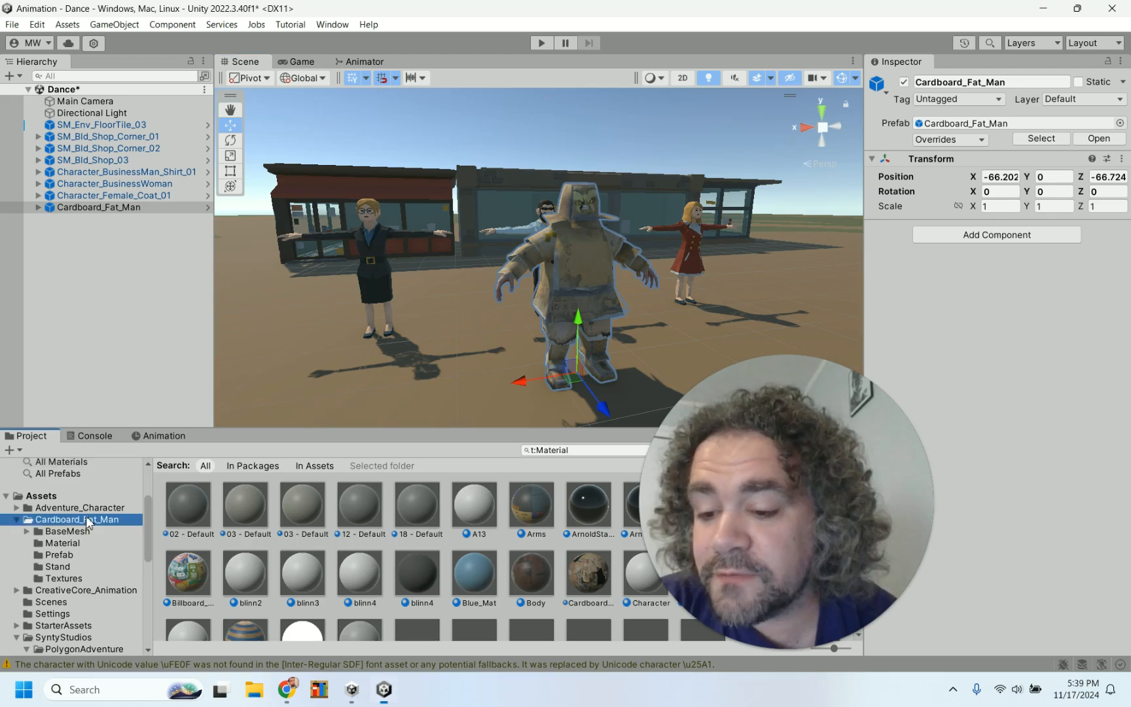
pyautogui.click(86, 518)
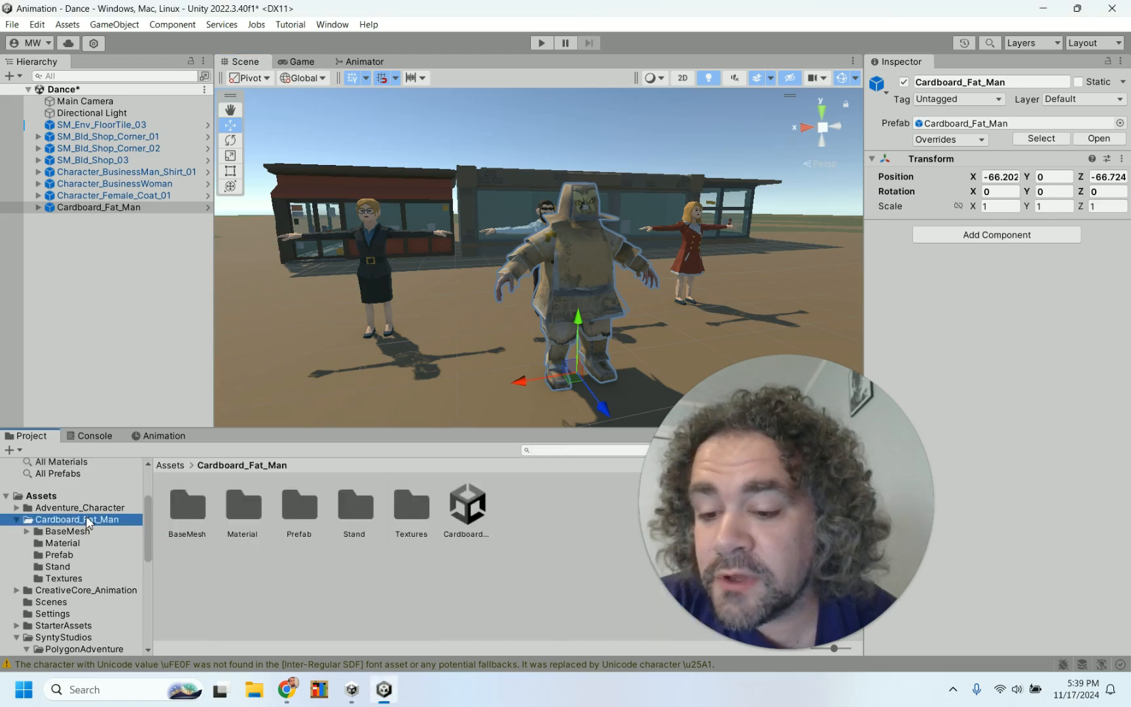
pyautogui.doubleClick(196, 509)
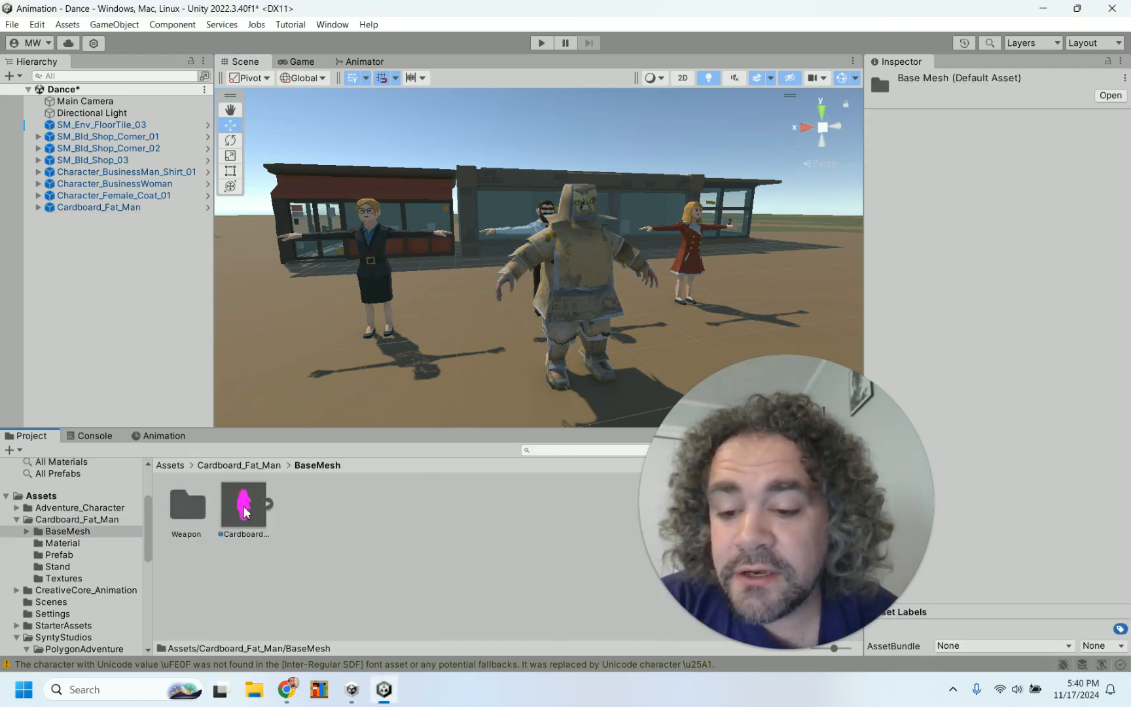
pyautogui.click(243, 505)
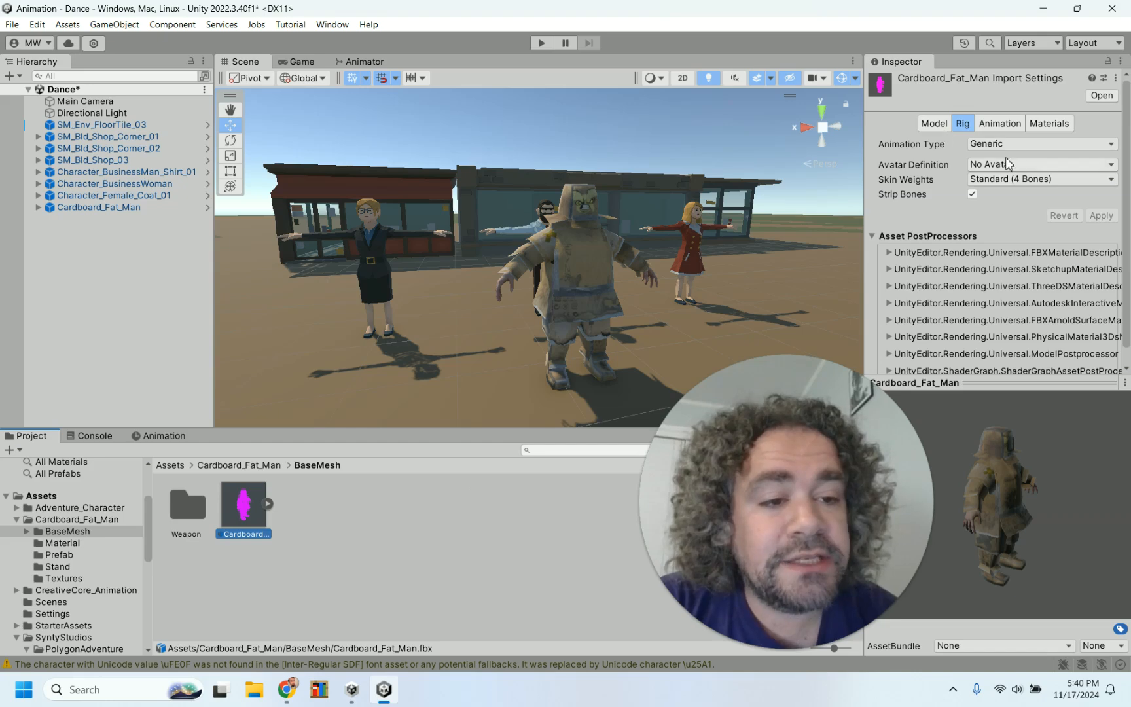
# Review the model, animation and material import settings of the Cardboard_Fat_Man model
pyautogui.click(935, 123)
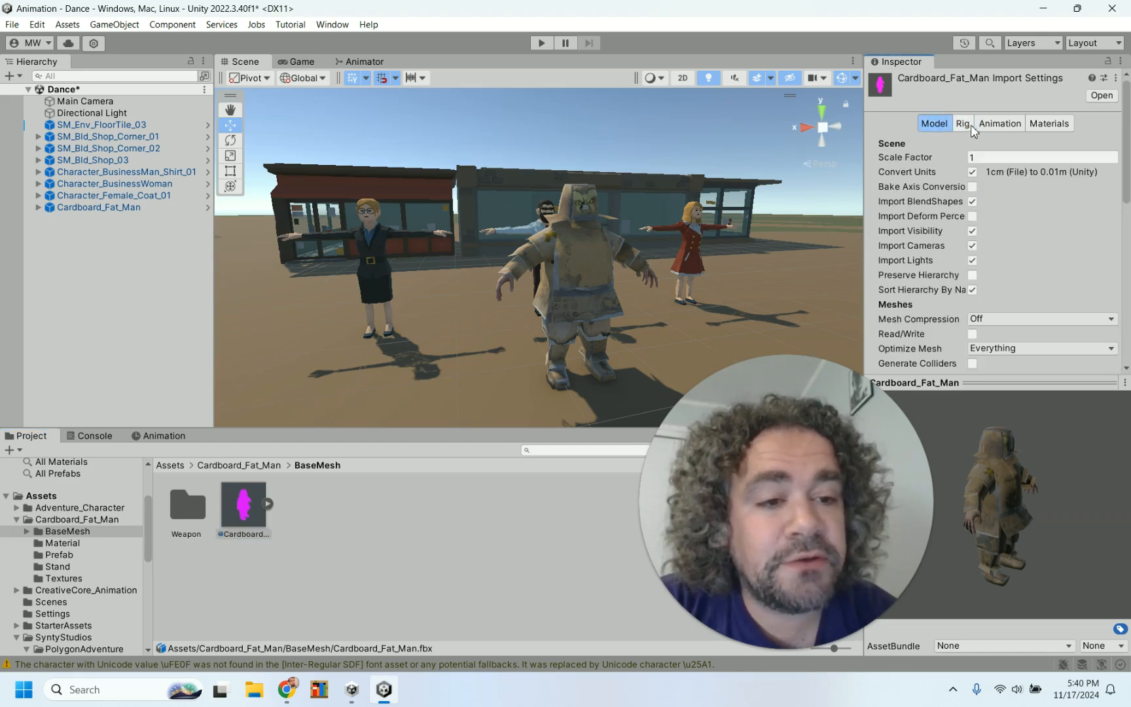
pyautogui.click(1004, 127)
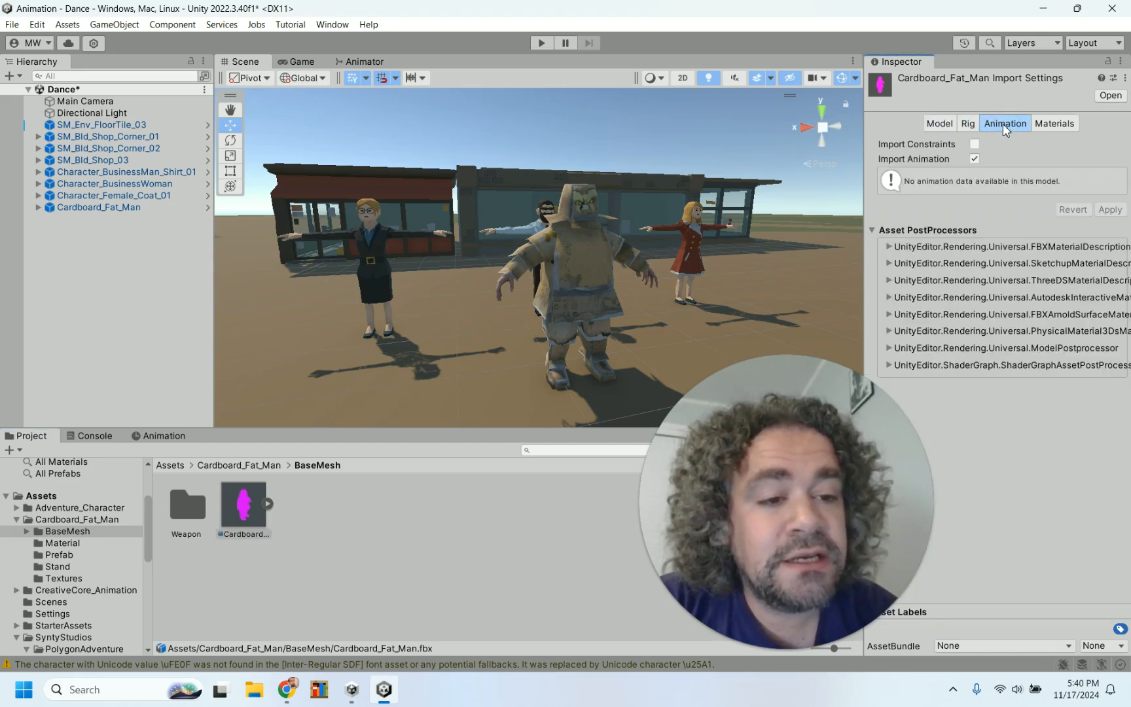
pyautogui.click(1050, 125)
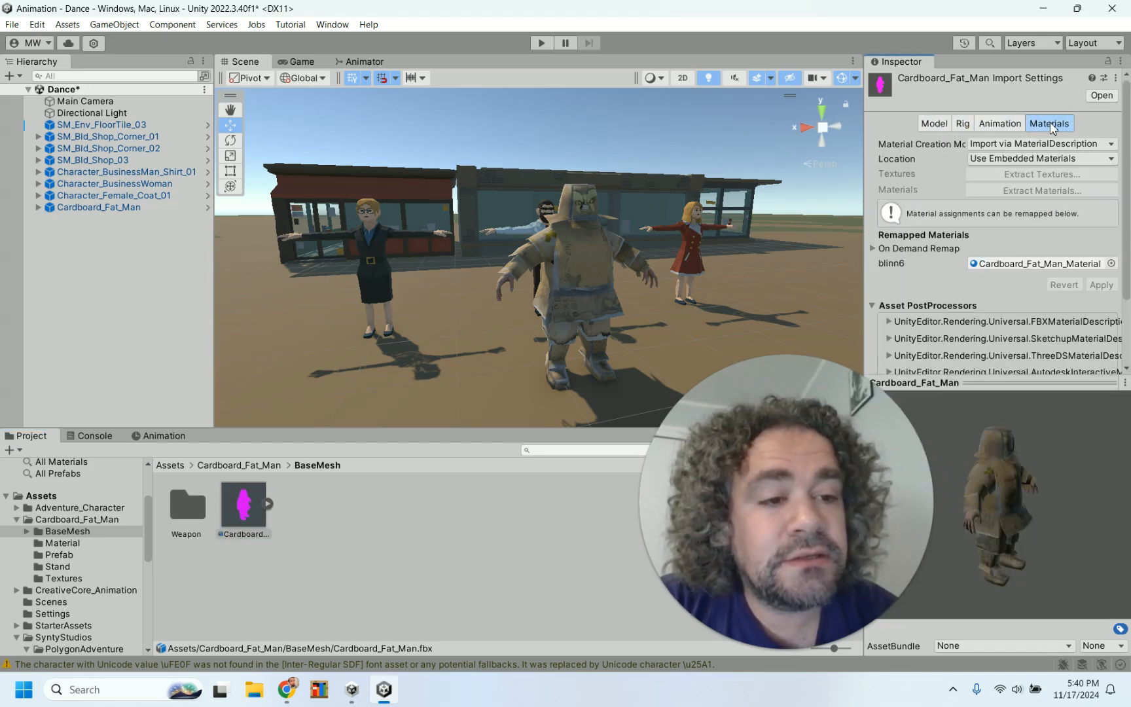
# Set the Cardboard_Fat_Man model's rig animation type to Humanoid, keep the standard skin weights, and apply the import settings
pyautogui.click(961, 125)
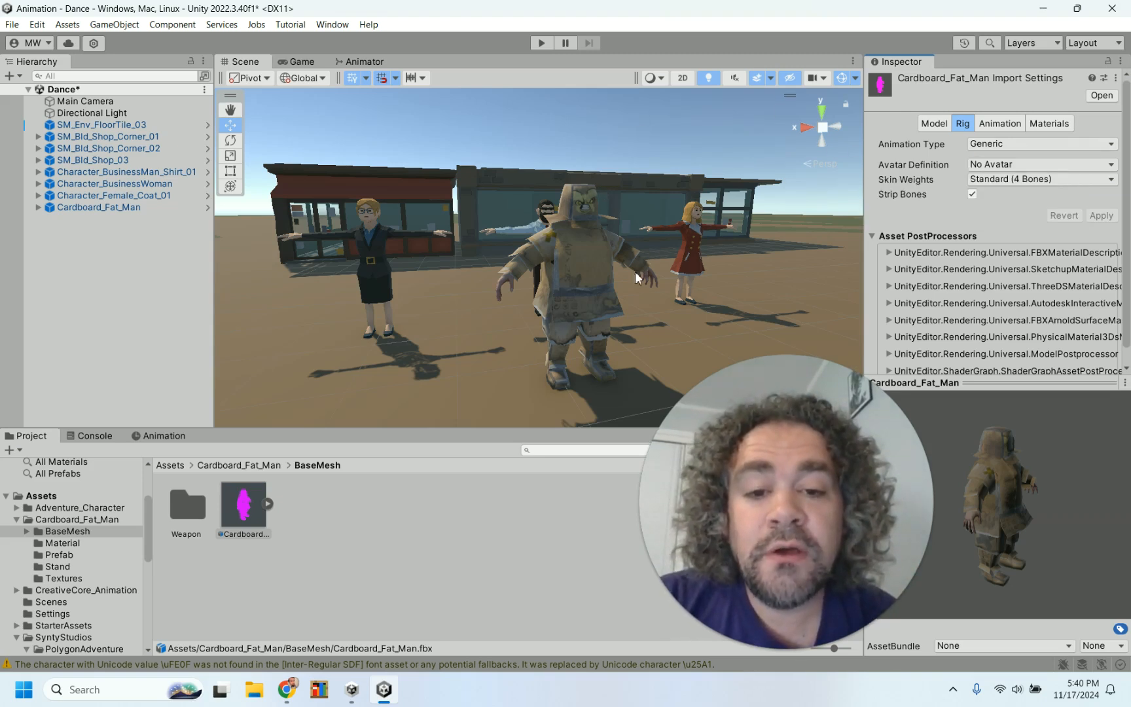
pyautogui.click(1046, 147)
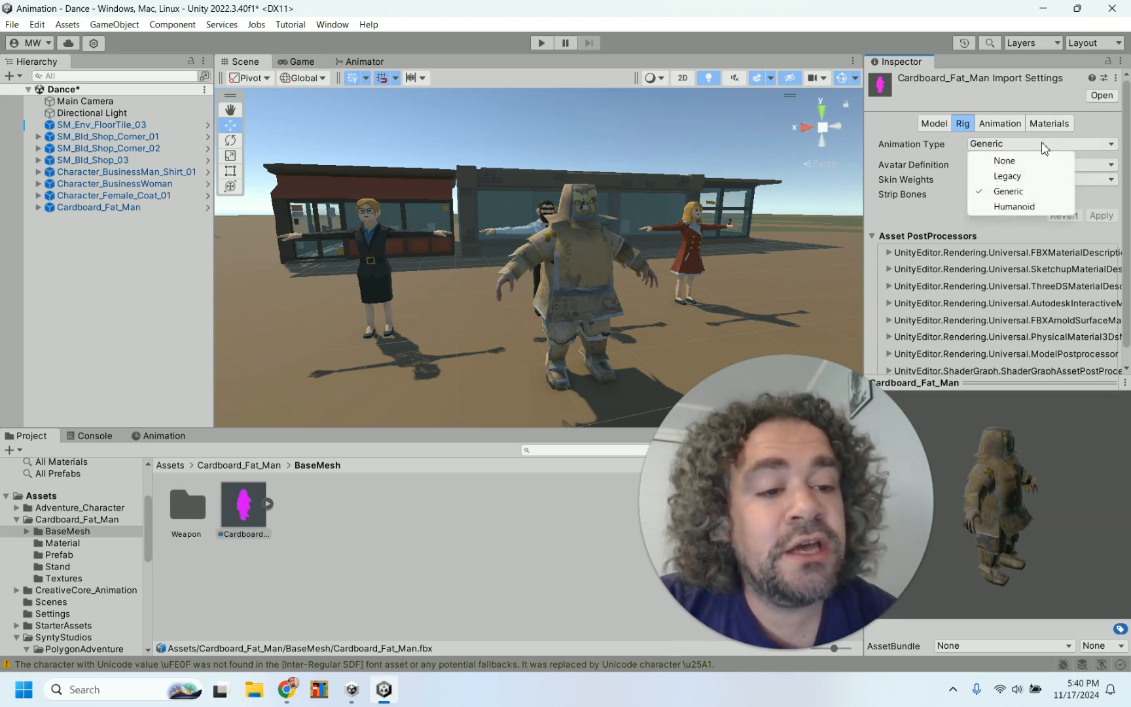
pyautogui.click(1014, 207)
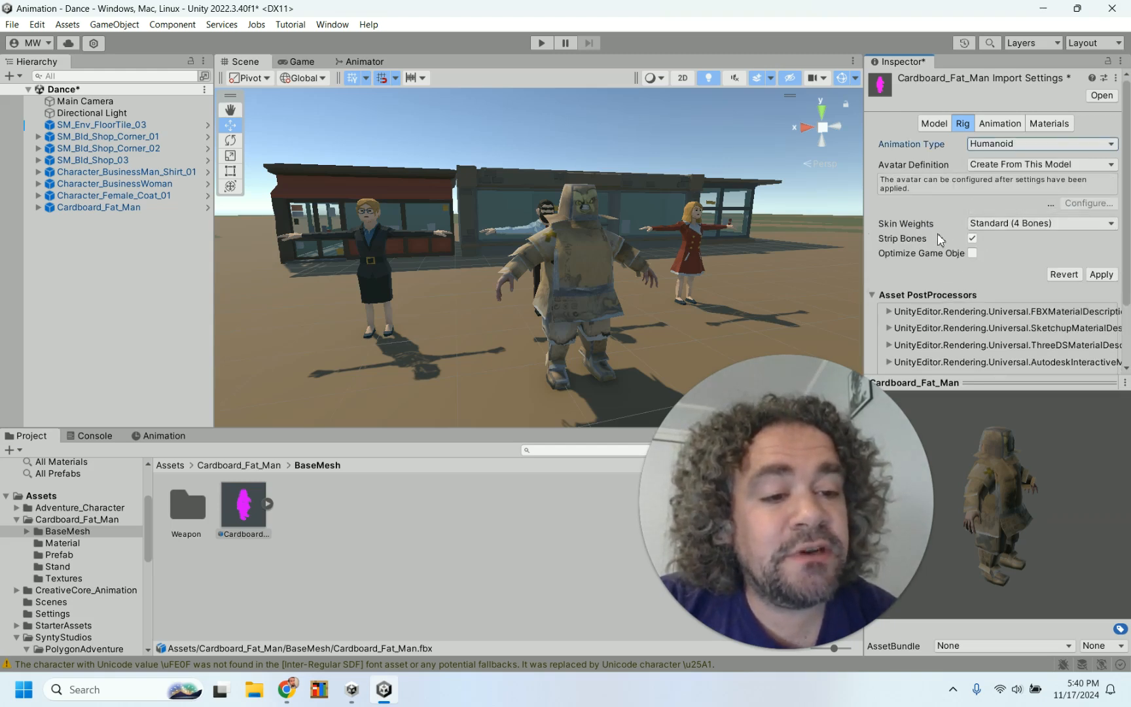
pyautogui.click(1022, 224)
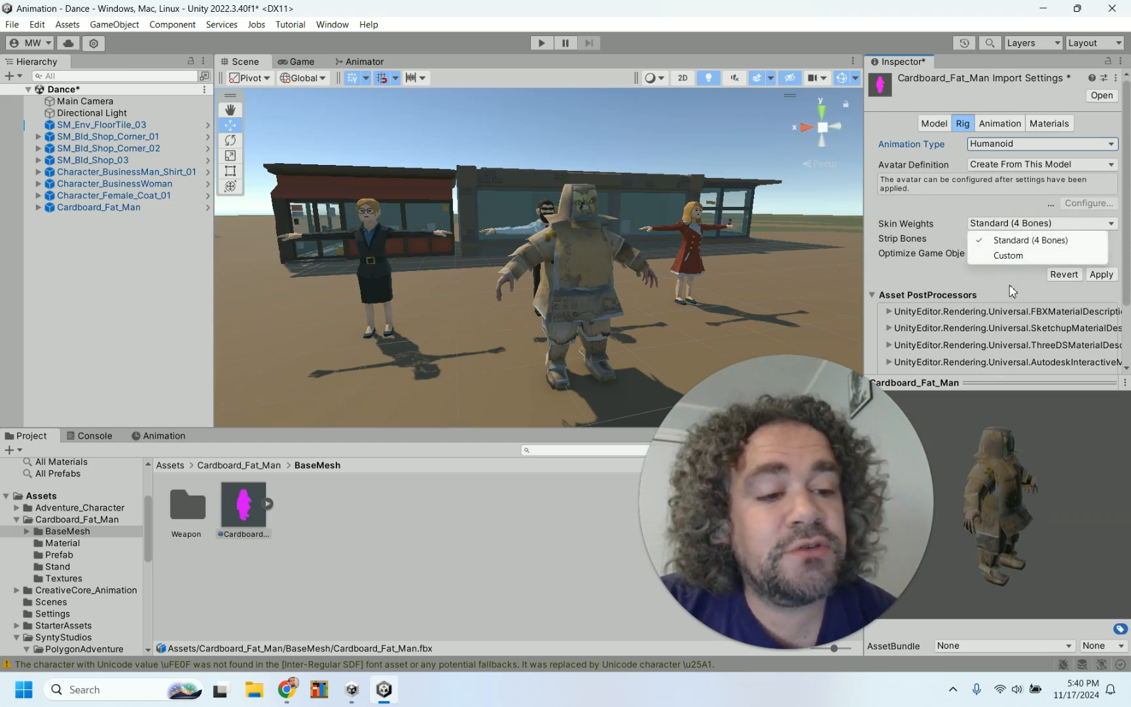
pyautogui.click(935, 277)
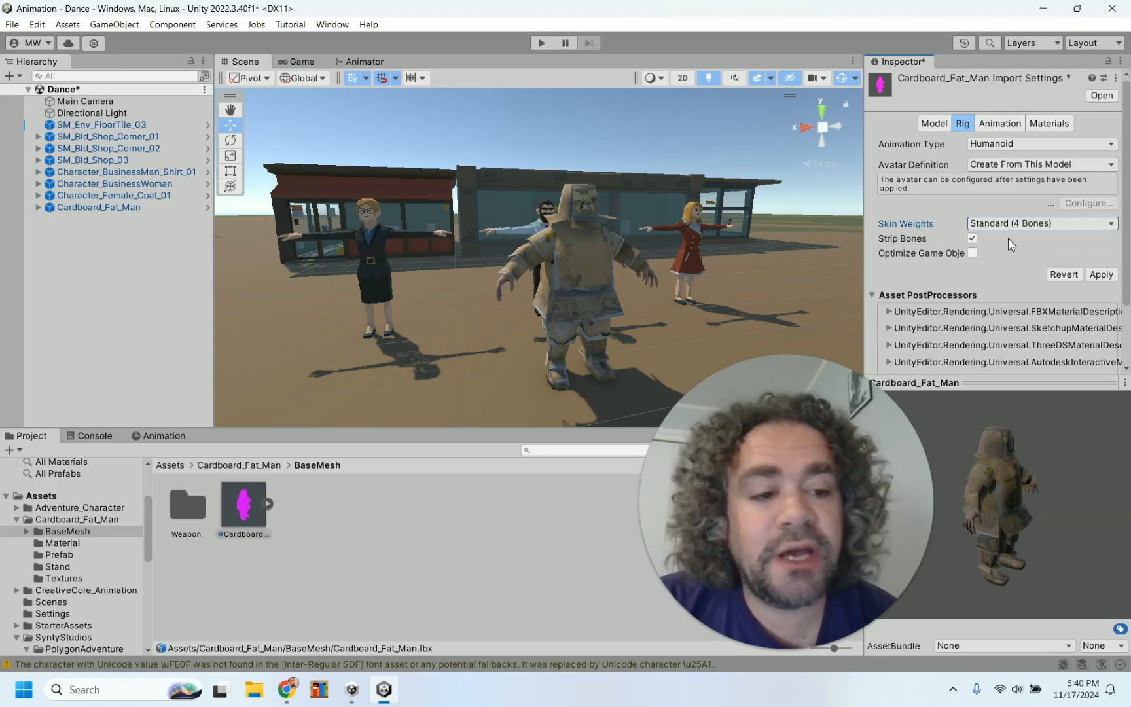
pyautogui.click(1102, 274)
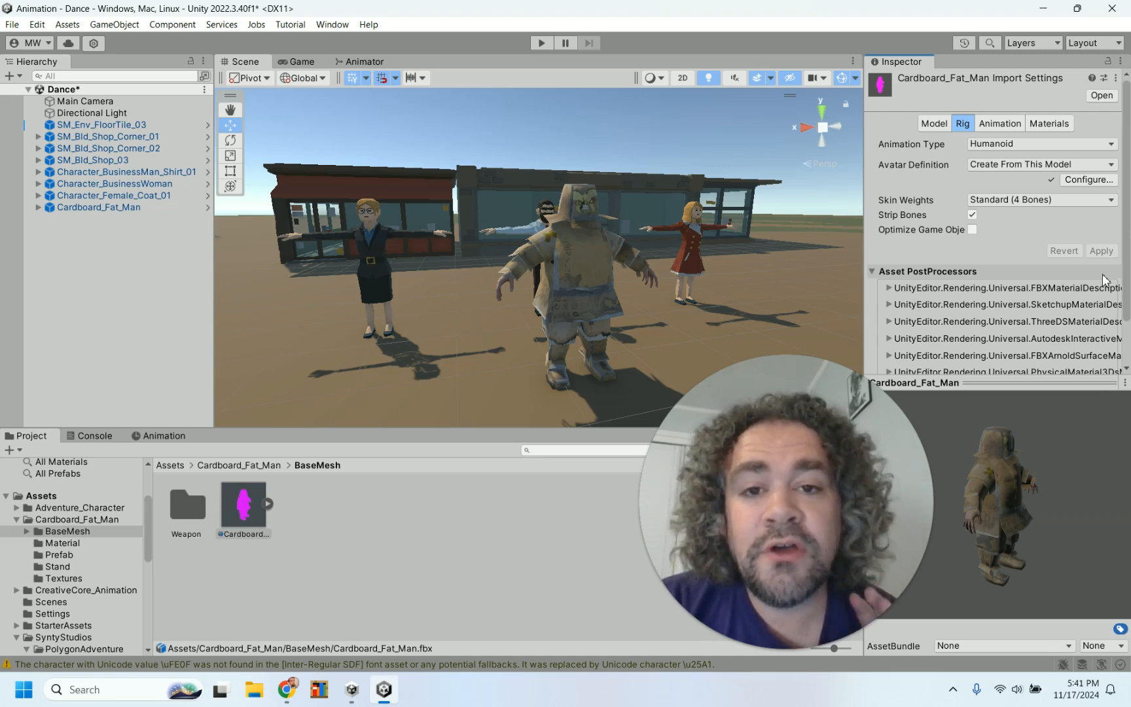
# Inspect the bone mapping of the Cardboard_Fat_Man model's avatar from several angles in its avatar configuration, and return to the scene
pyautogui.click(267, 504)
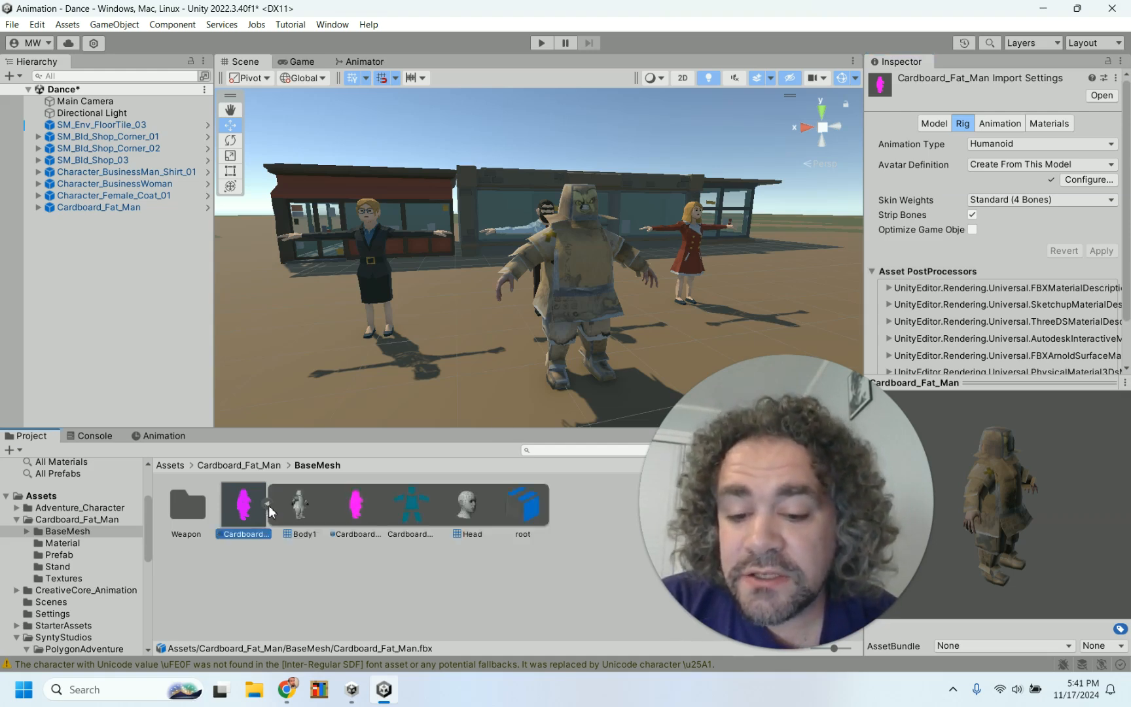
pyautogui.click(414, 504)
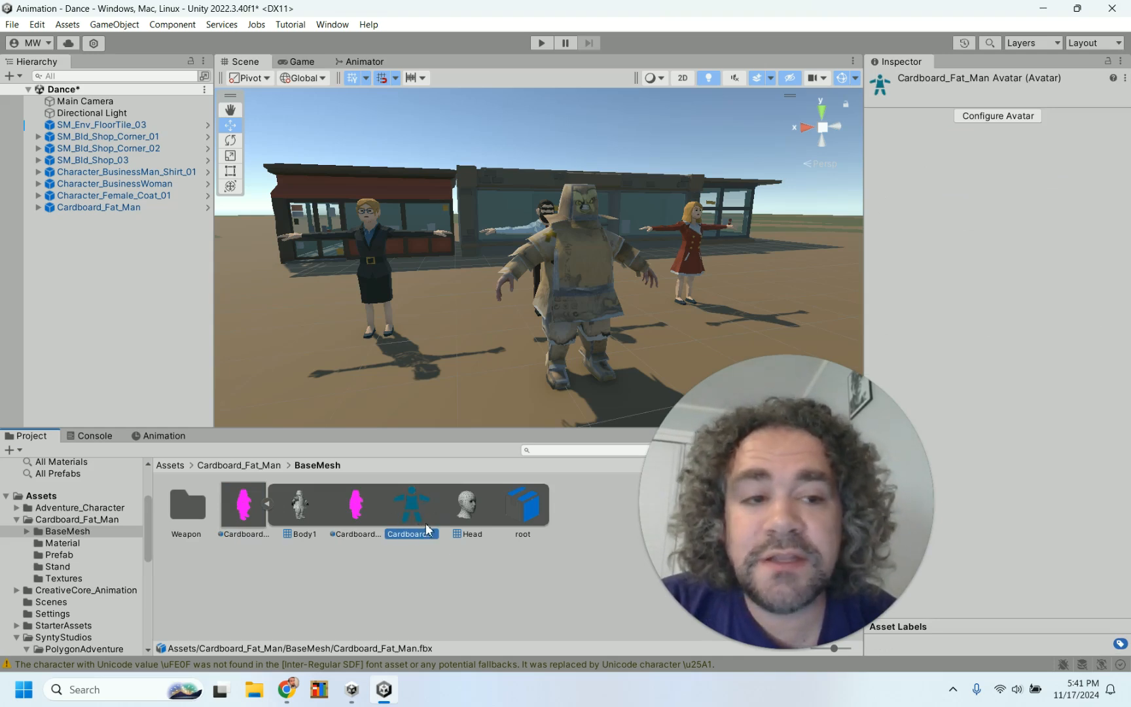
pyautogui.click(1011, 115)
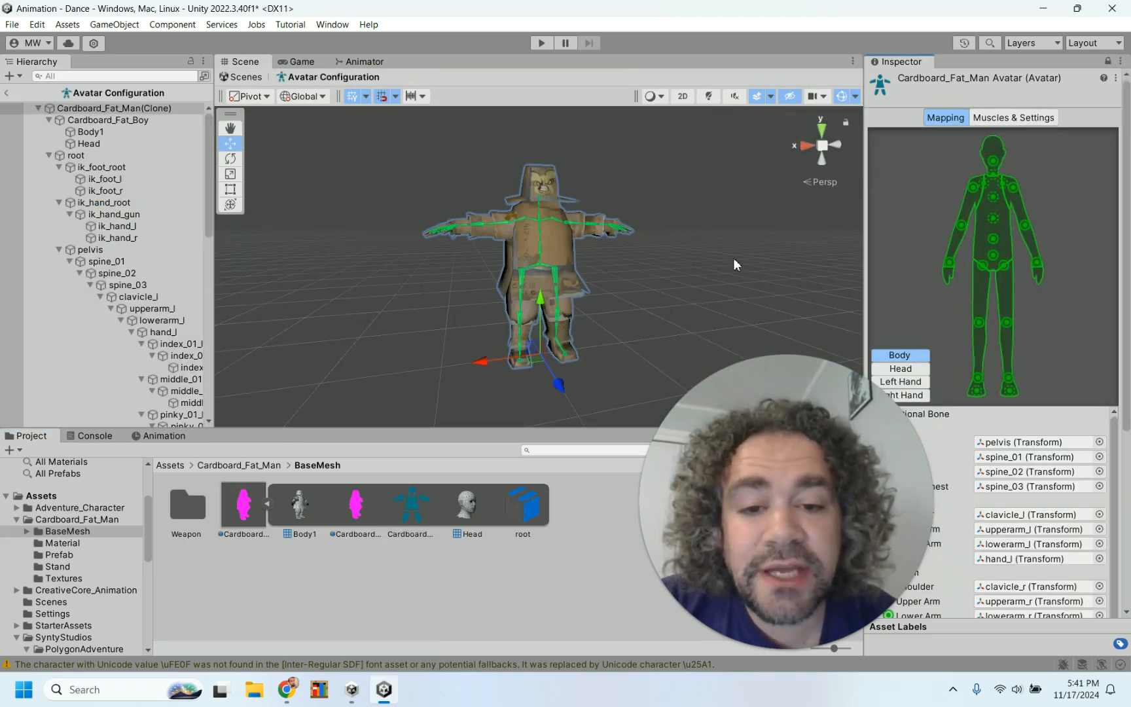
pyautogui.keyDown('alt'); pyautogui.moveTo(386, 283); pyautogui.dragTo(616, 324); pyautogui.keyUp('alt')
pyautogui.keyDown('alt'); pyautogui.moveTo(361, 255); pyautogui.dragTo(475, 298); pyautogui.keyUp('alt')
pyautogui.keyDown('alt'); pyautogui.moveTo(694, 291); pyautogui.dragTo(494, 198); pyautogui.keyUp('alt')
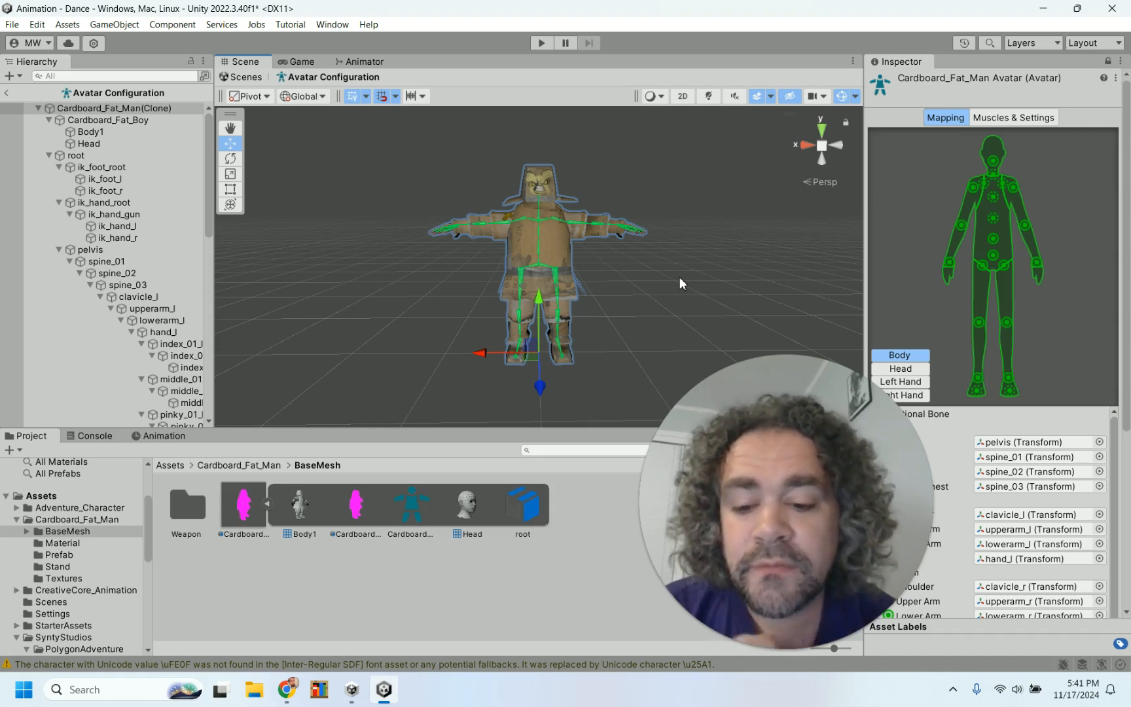
pyautogui.click(6, 94)
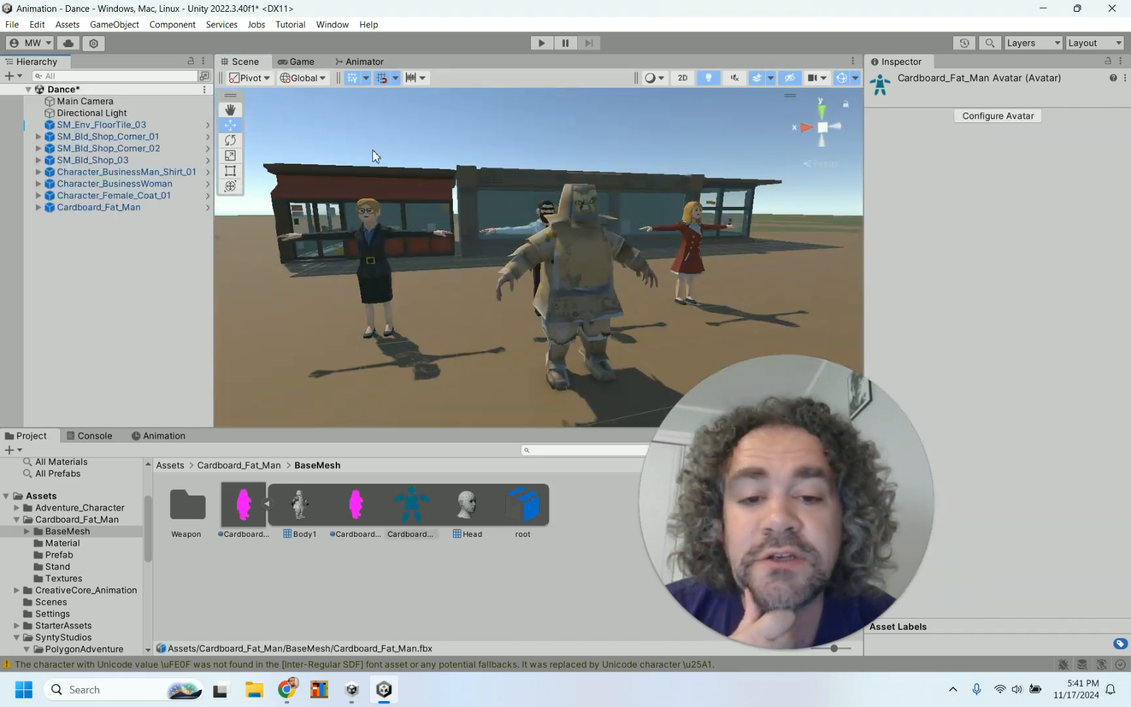
# Add an Animator component to Cardboard_Fat_Man in the scene and assign Cardboard_Fat_ManAvatar as its avatar
pyautogui.click(570, 289)
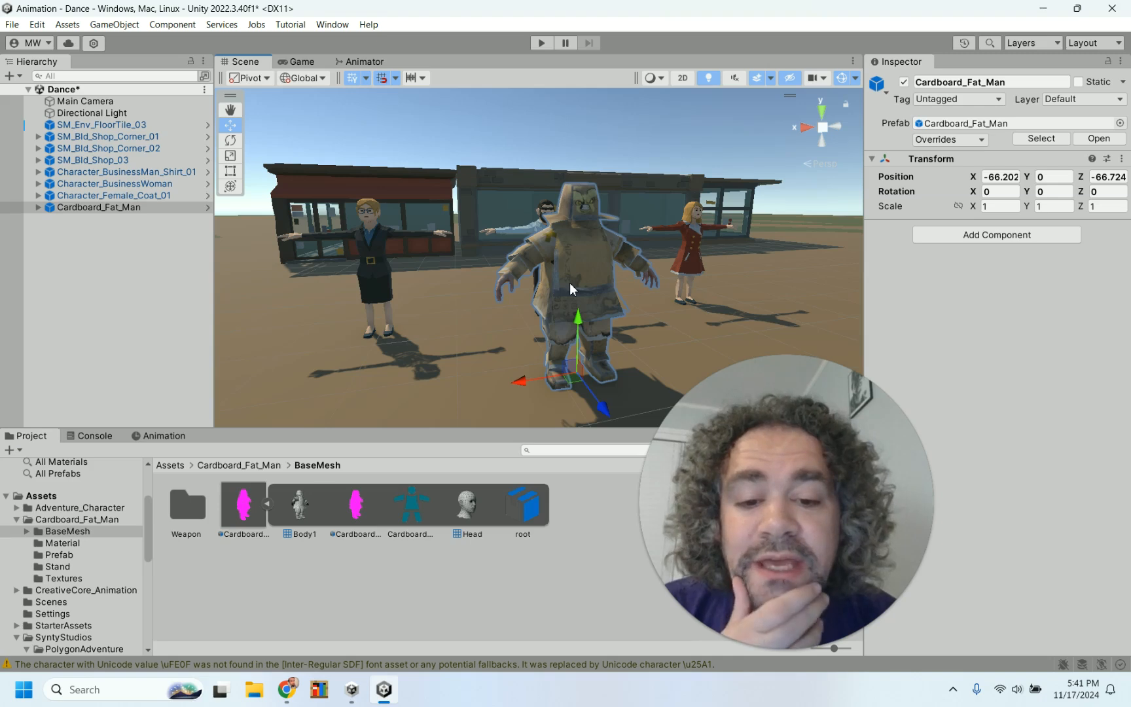
pyautogui.click(986, 239)
pyautogui.write('anim')
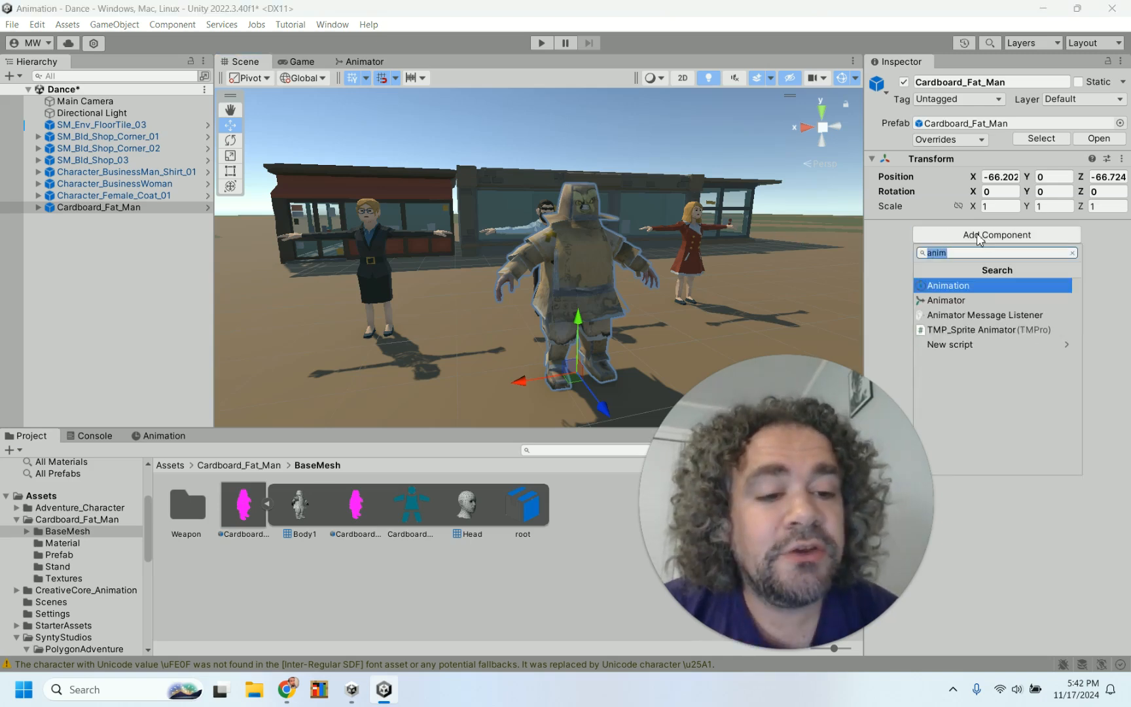
pyautogui.click(975, 300)
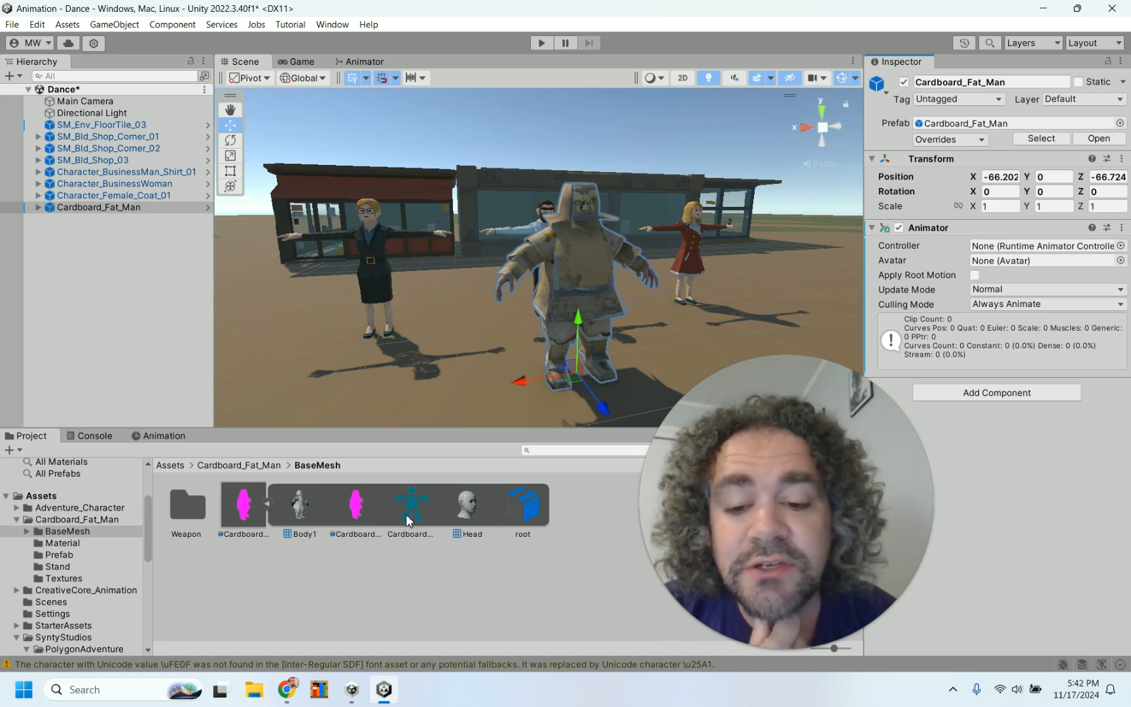
pyautogui.moveTo(407, 511); pyautogui.dragTo(1016, 262)
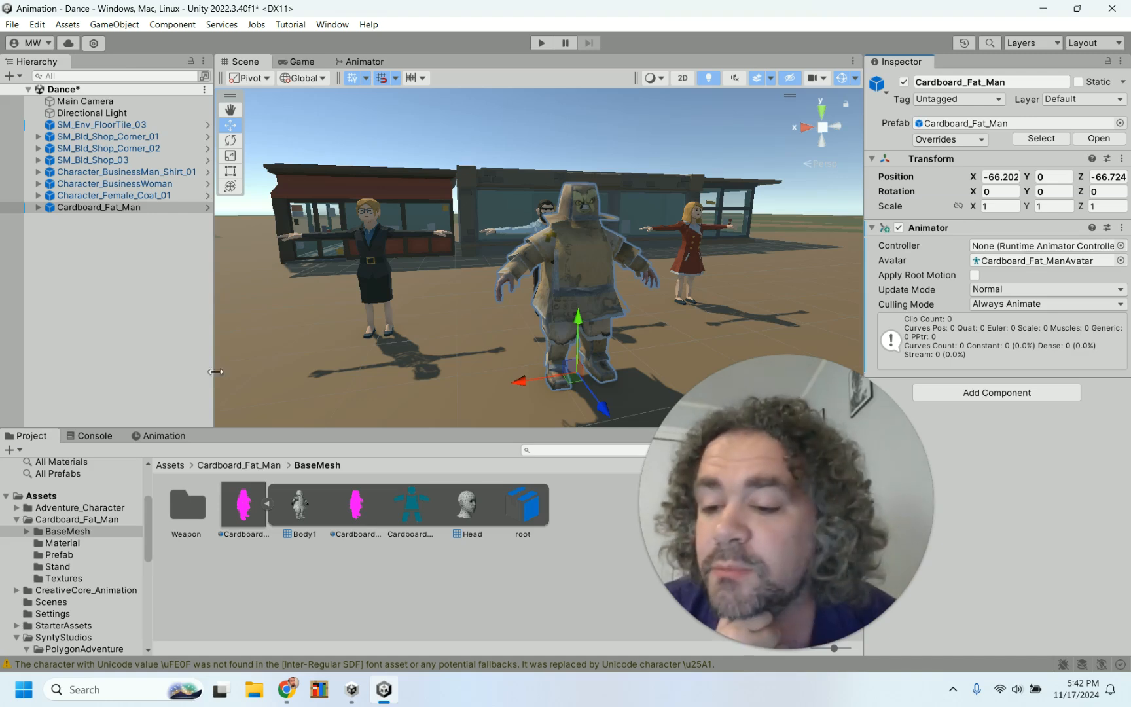
# Show the contents of the Mixamo Dances folder in CreativeCore_Animation's imported animations
pyautogui.click(17, 520)
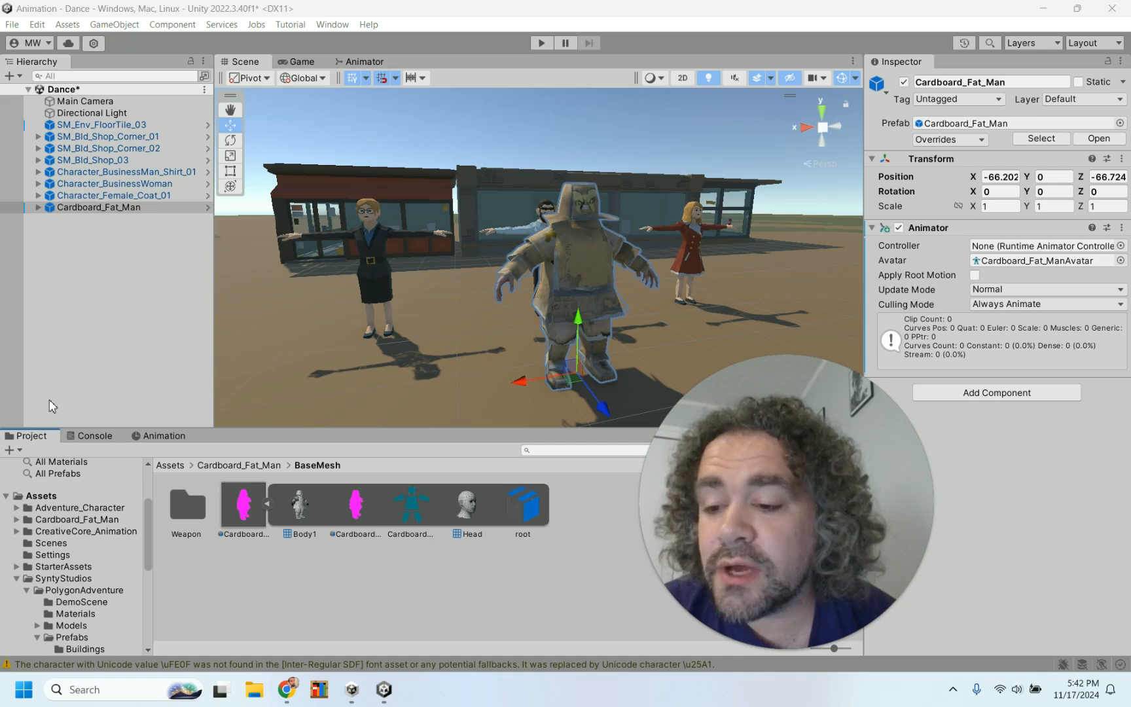
pyautogui.click(40, 495)
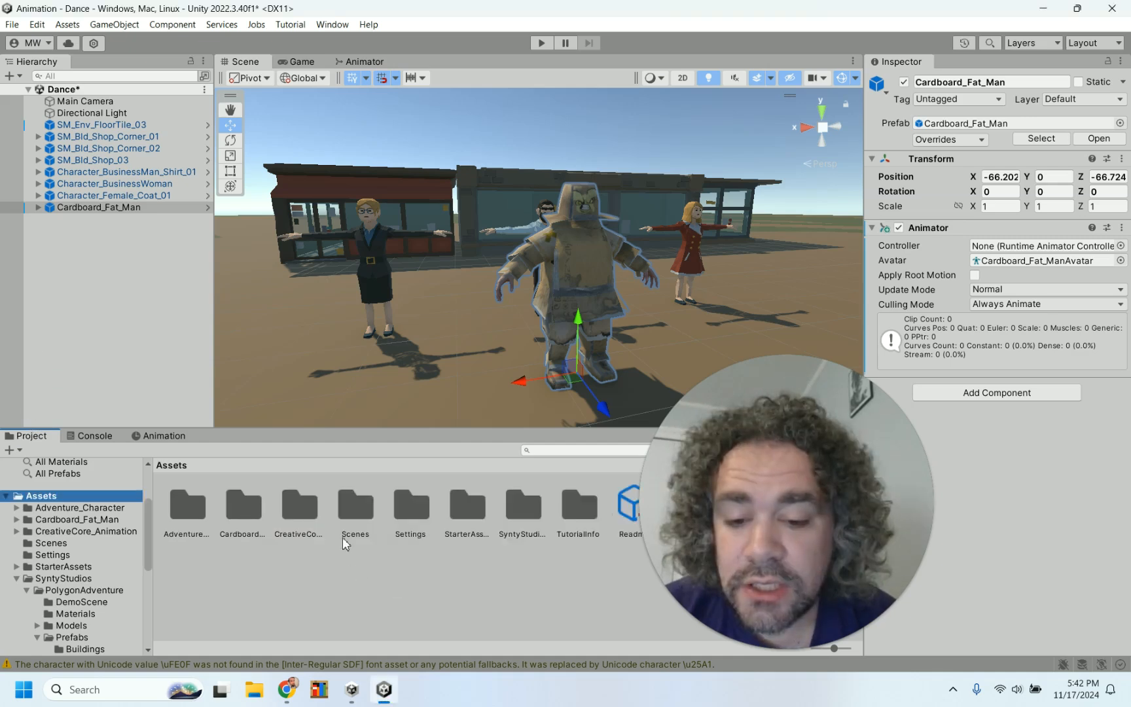
pyautogui.click(52, 532)
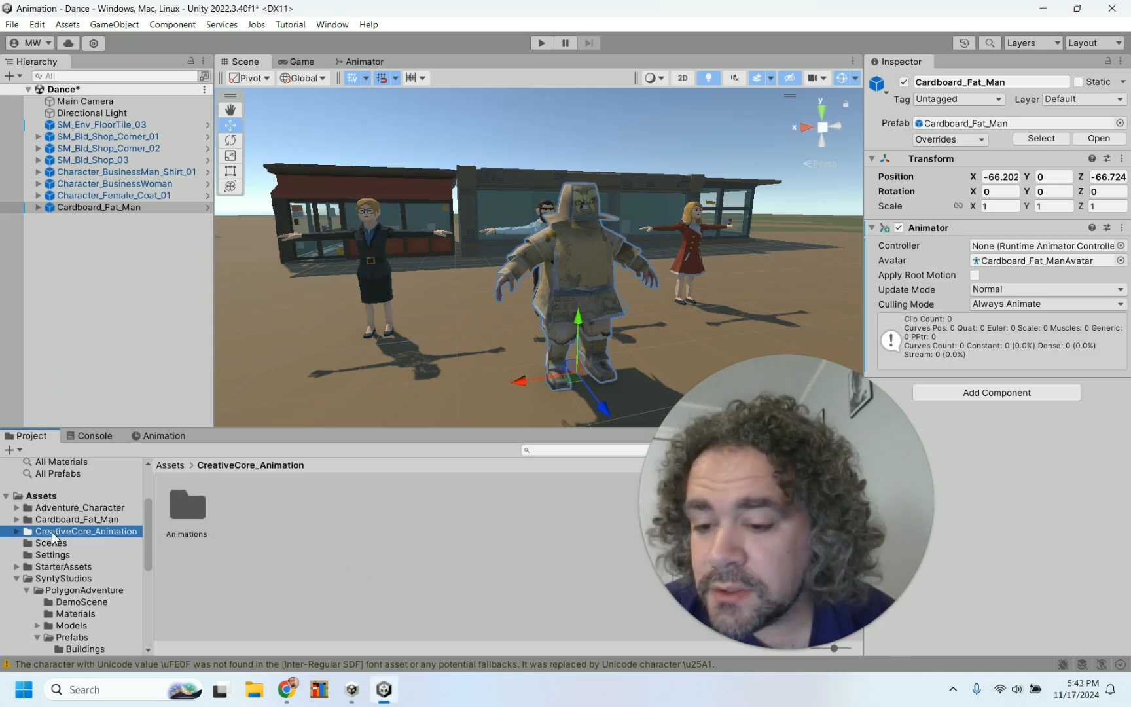
pyautogui.click(185, 510)
pyautogui.doubleClick(186, 508)
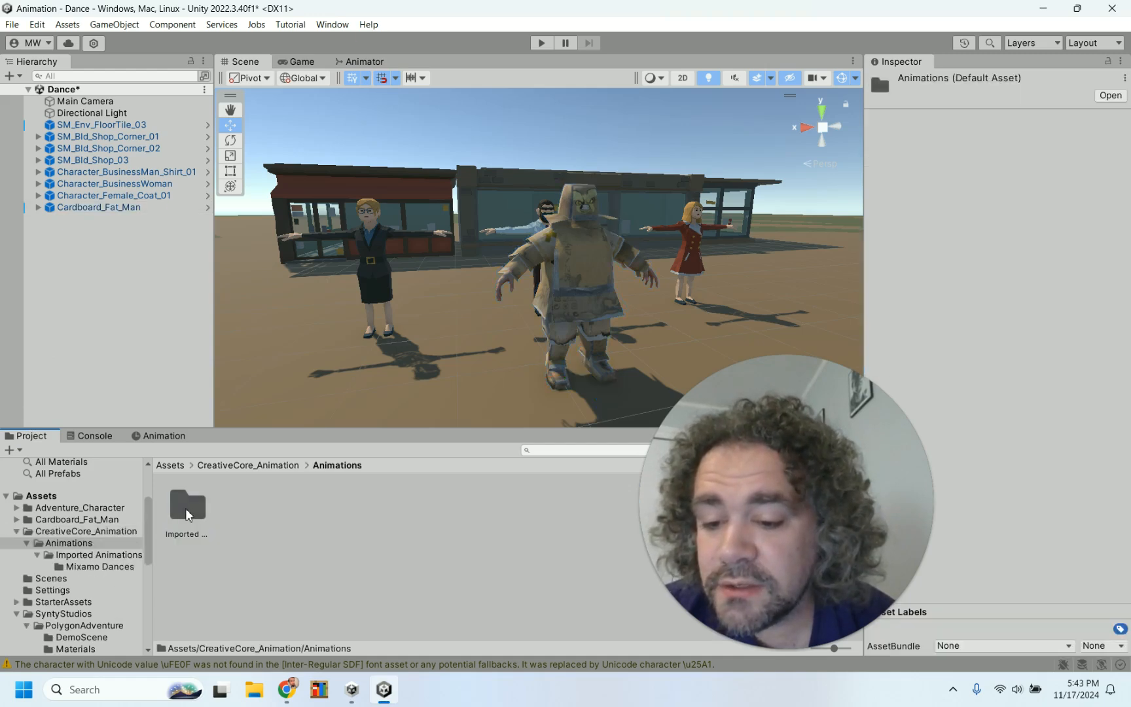
pyautogui.doubleClick(186, 508)
pyautogui.doubleClick(186, 508)
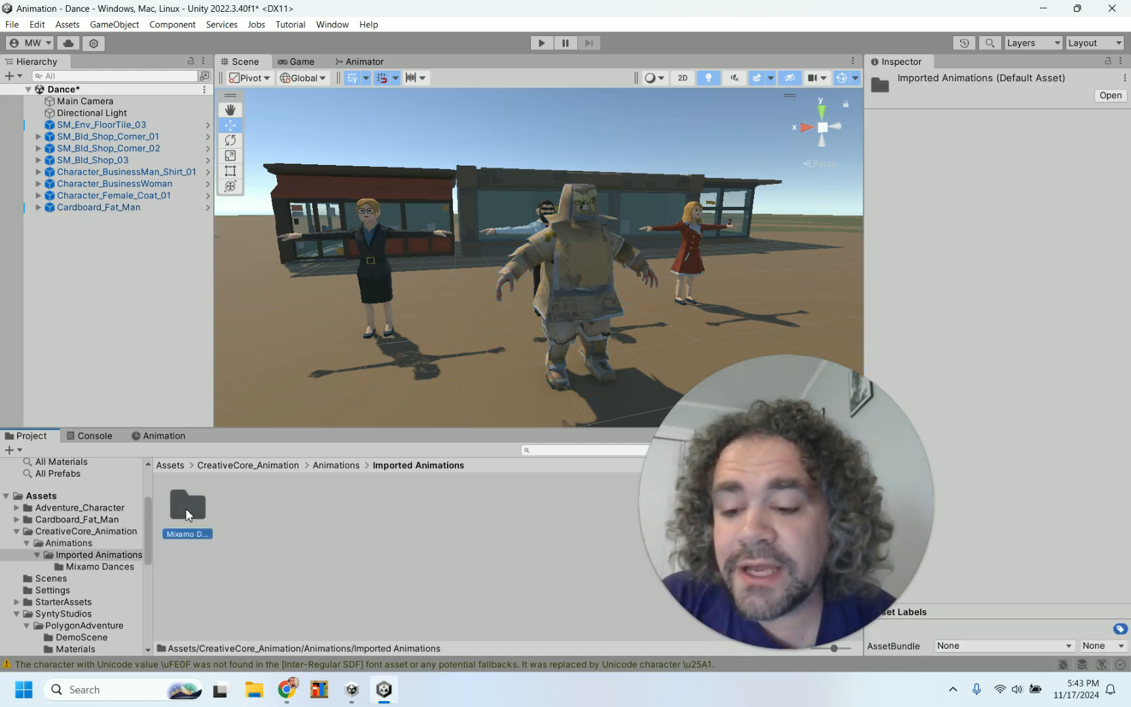
pyautogui.moveTo(740, 513); pyautogui.dragTo(921, 517)
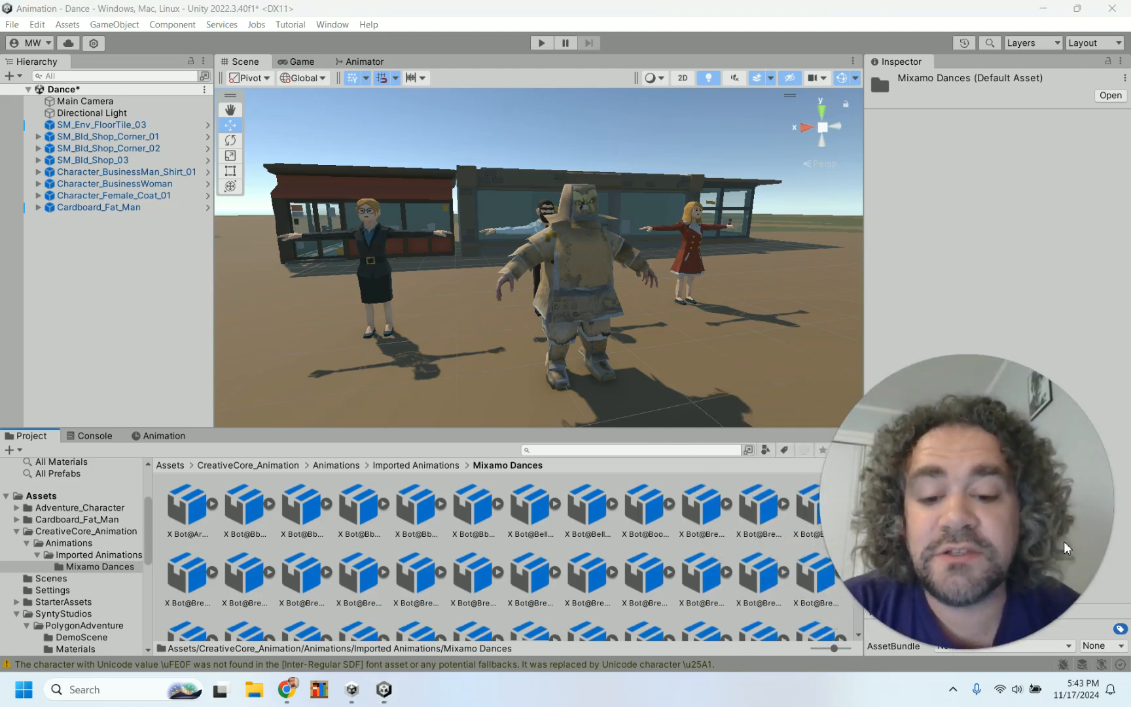
# Switch to Chrome and search the Unity Asset Store for "dance"
pyautogui.click(291, 694)
pyautogui.click(252, 17)
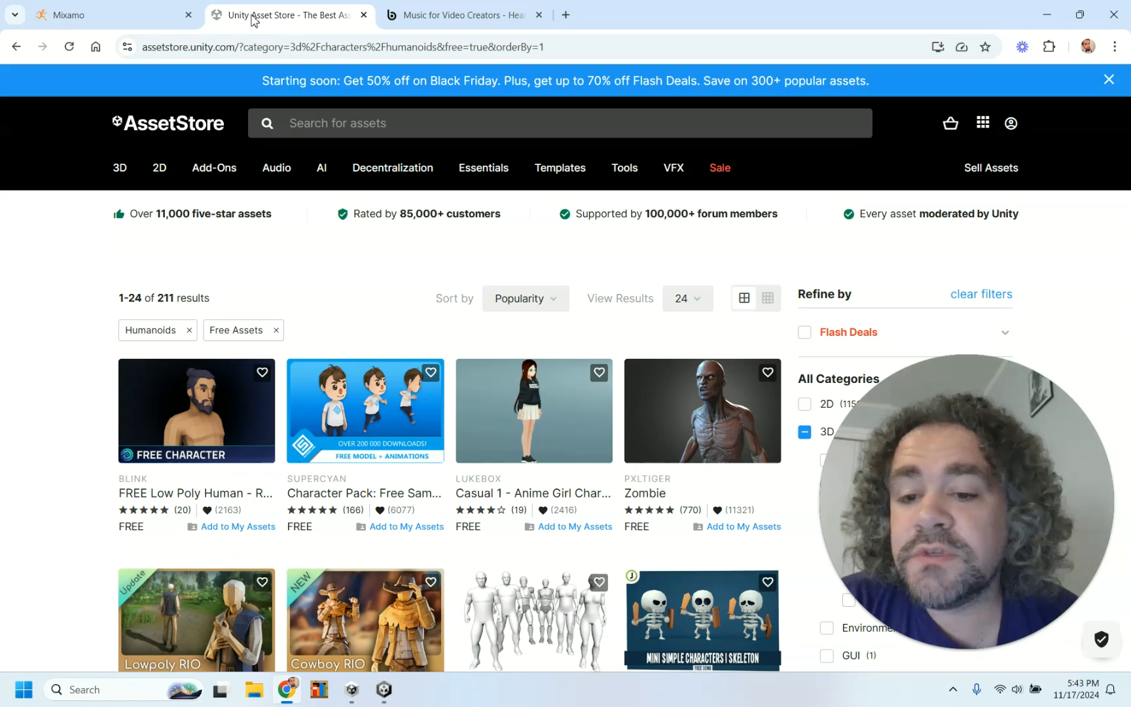
pyautogui.click(360, 126)
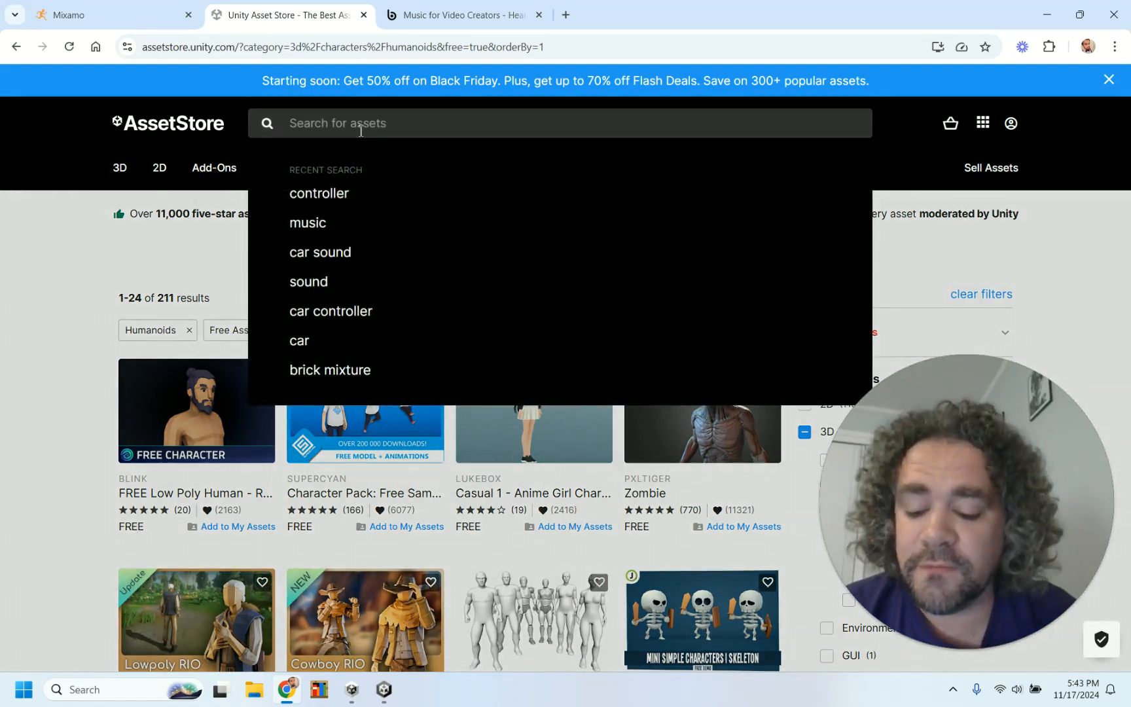
pyautogui.write('dance')
pyautogui.press('Return')
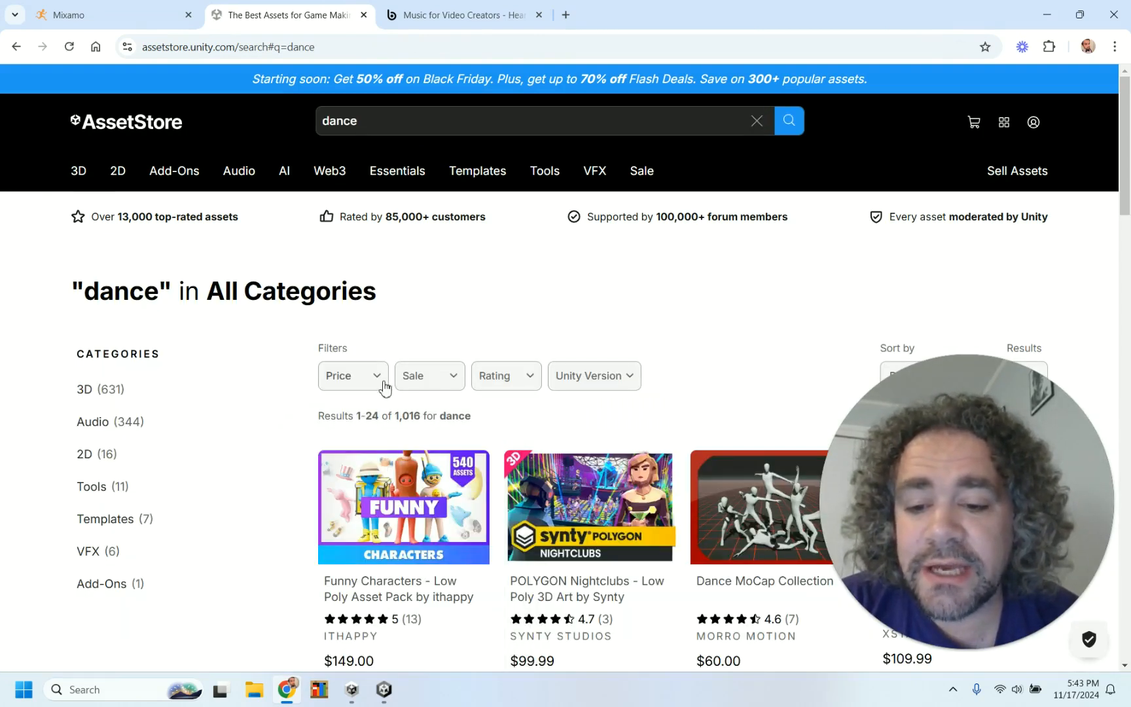
# Limit the dance search results to free assets and browse the packs offered
pyautogui.click(373, 383)
pyautogui.click(334, 414)
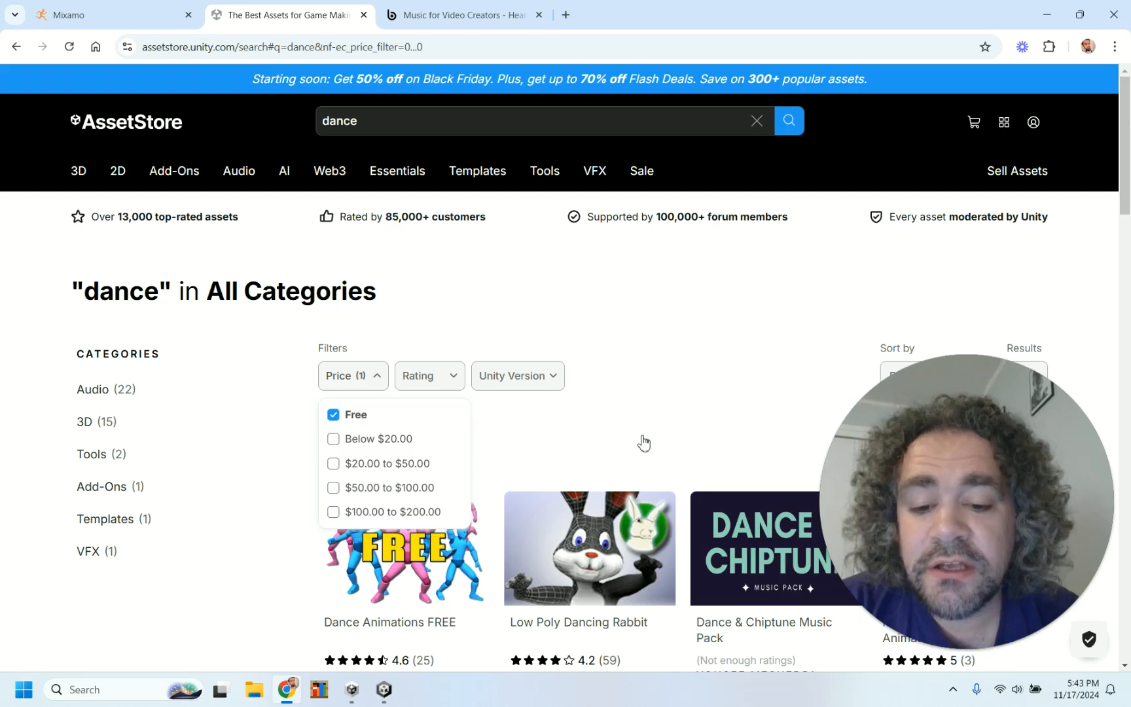
pyautogui.scroll(-2, 648, 438)
pyautogui.click(679, 286)
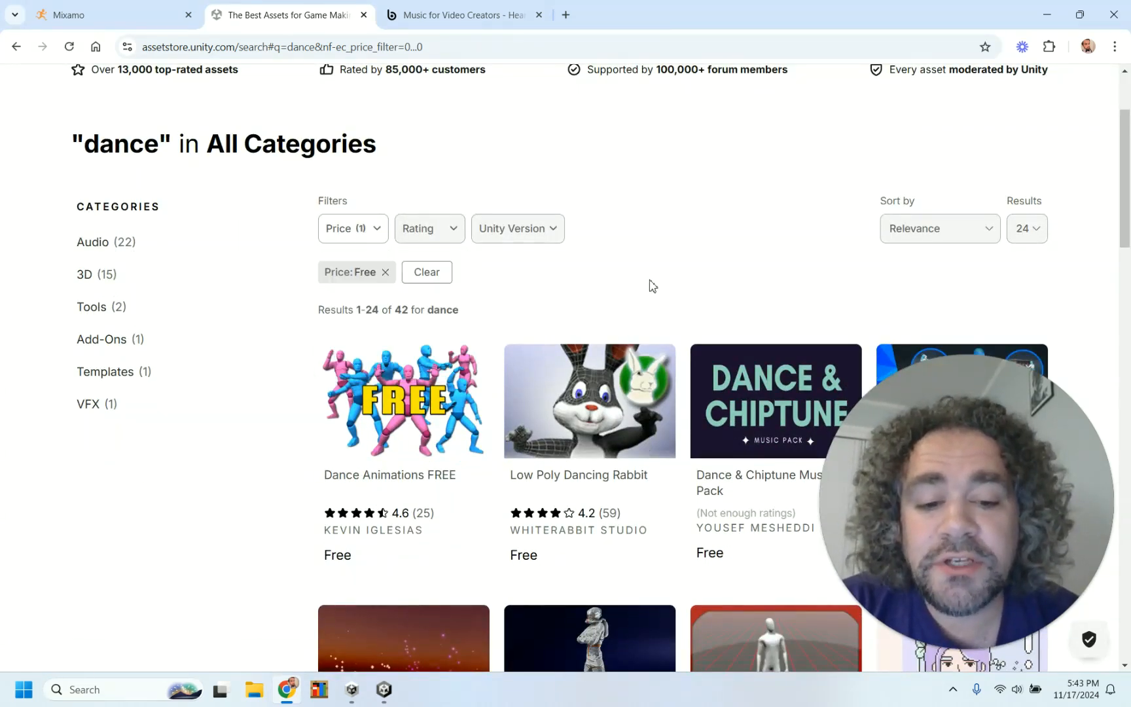
pyautogui.scroll(-3, 242, 457)
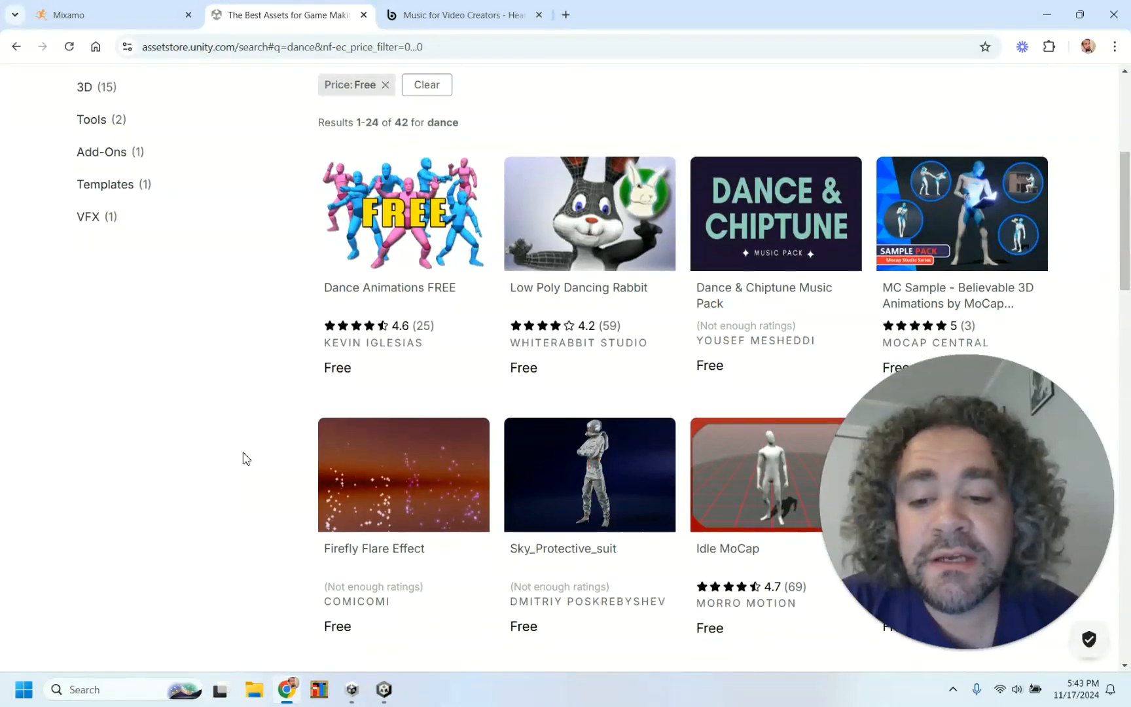
pyautogui.scroll(1, 244, 457)
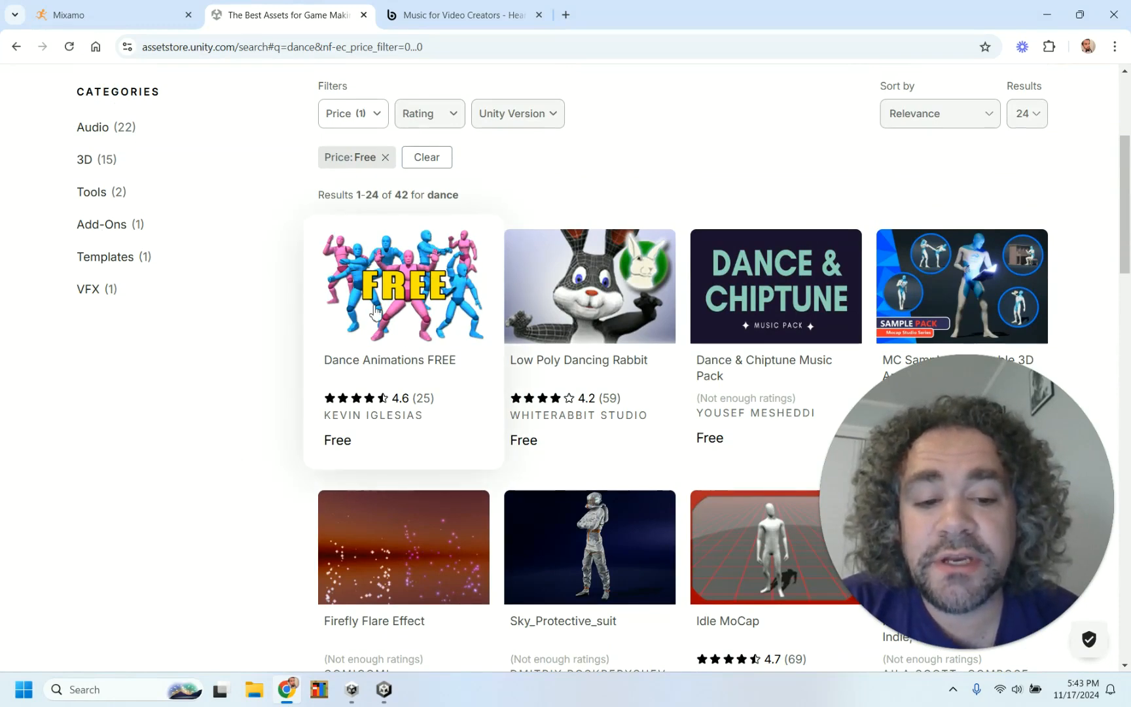
pyautogui.scroll(-3, 278, 371)
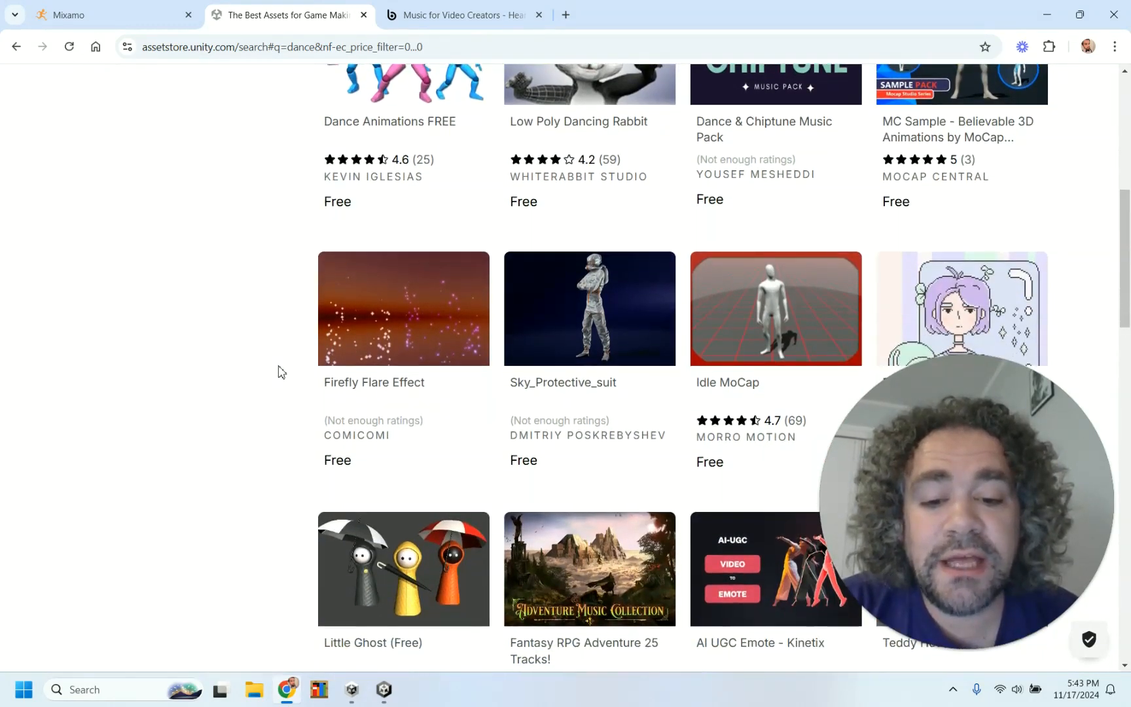
pyautogui.scroll(4, 279, 371)
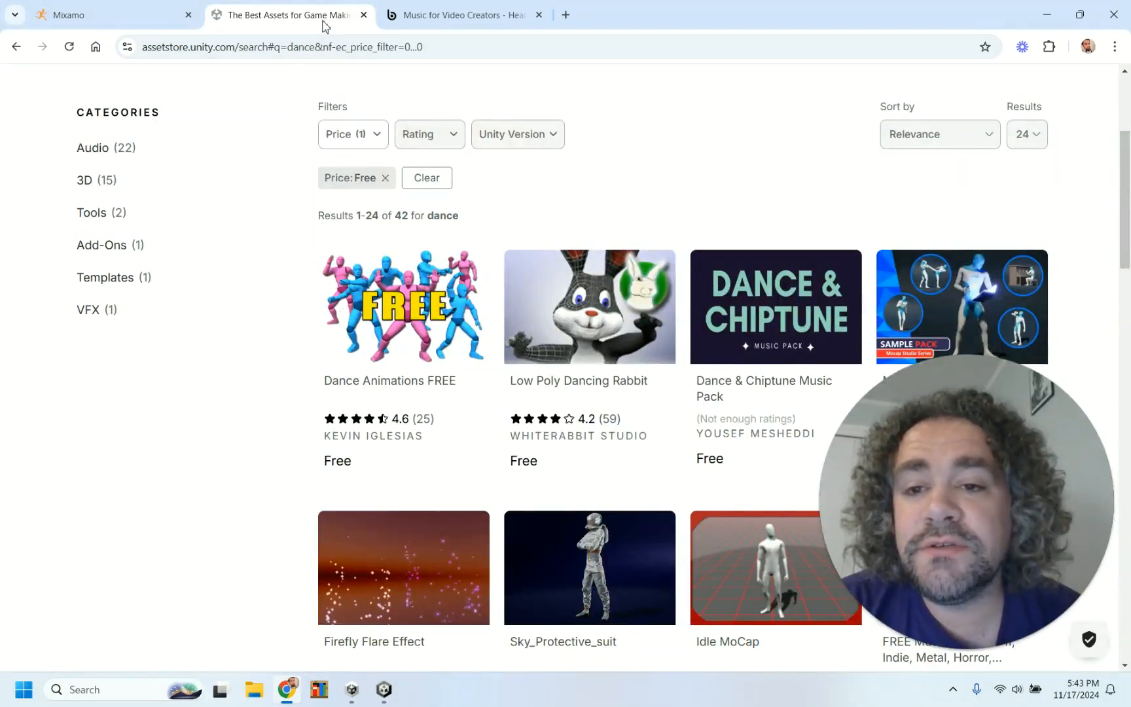
# Browse the Dance-genre animations offered on Mixamo
pyautogui.click(164, 19)
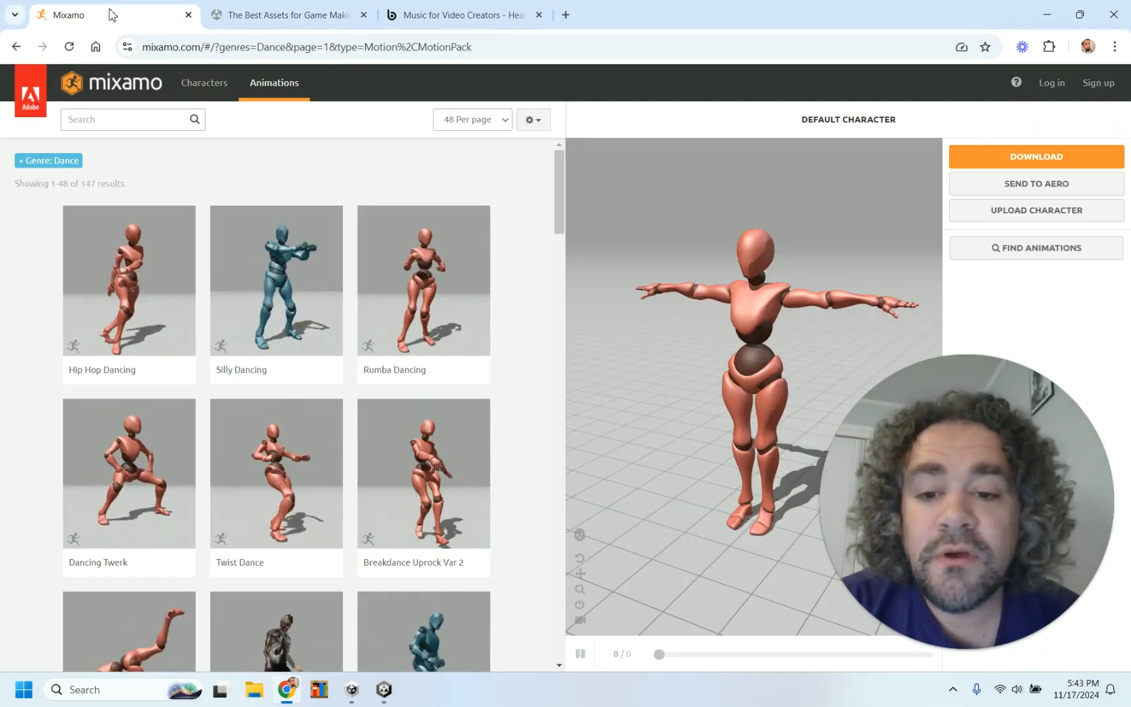
pyautogui.scroll(-1, 303, 371)
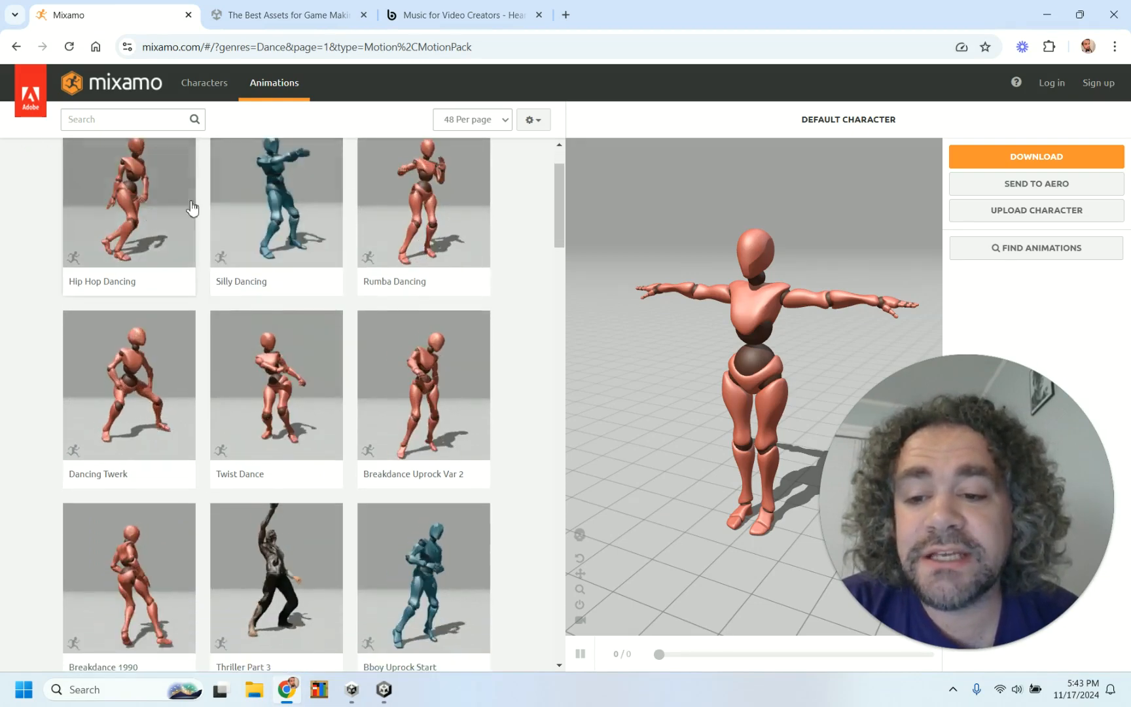
pyautogui.scroll(-2, 533, 403)
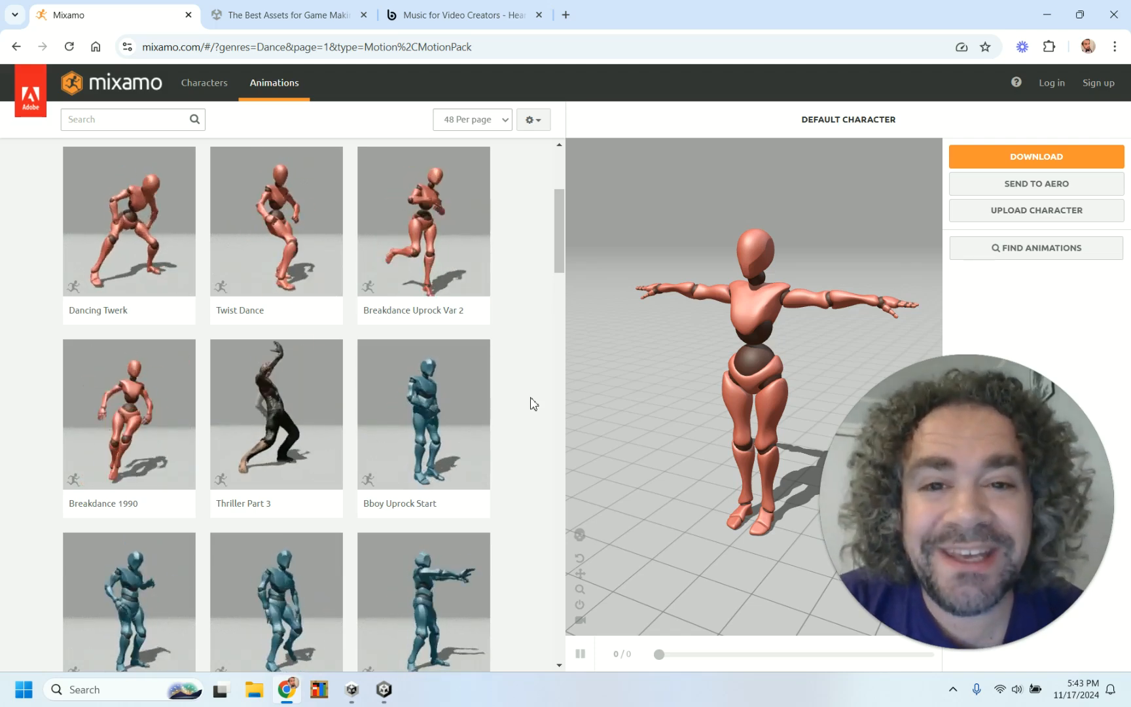
pyautogui.scroll(-6, 533, 404)
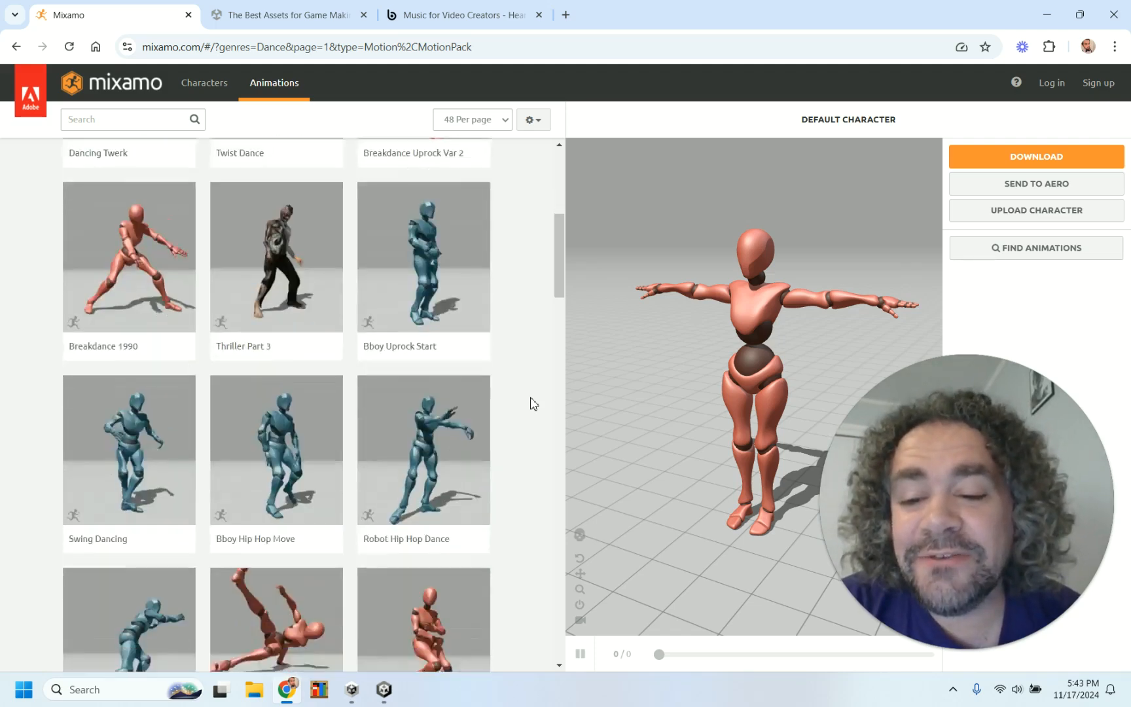
pyautogui.scroll(-8, 534, 404)
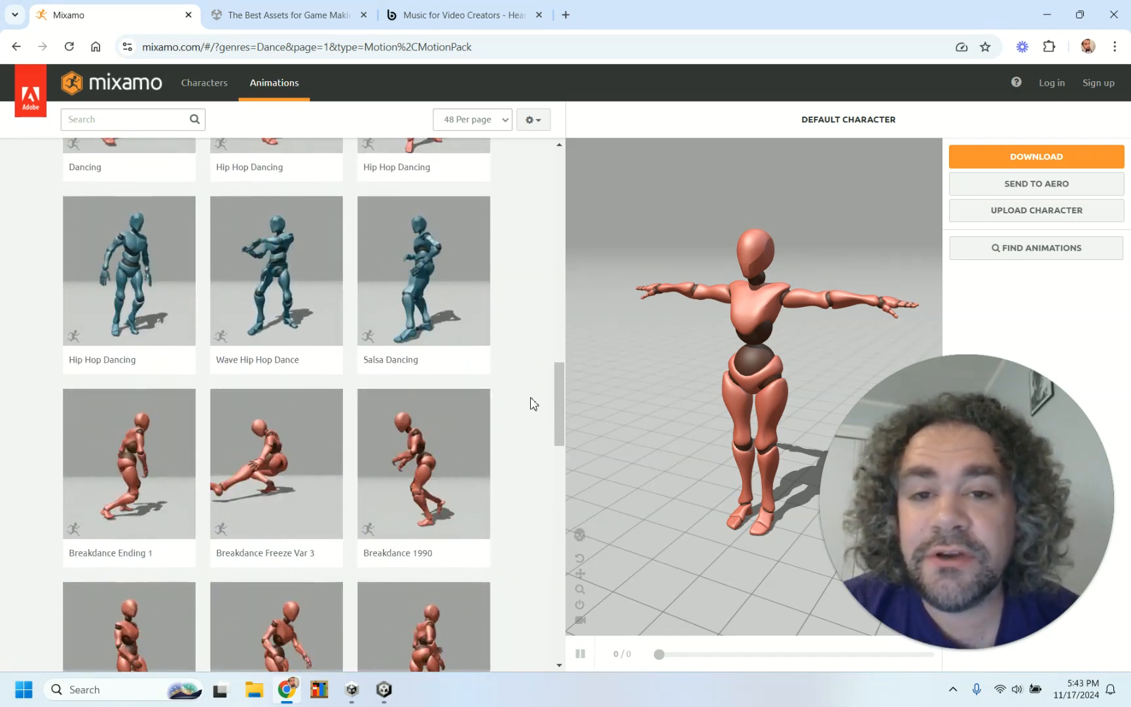
pyautogui.scroll(-3, 533, 404)
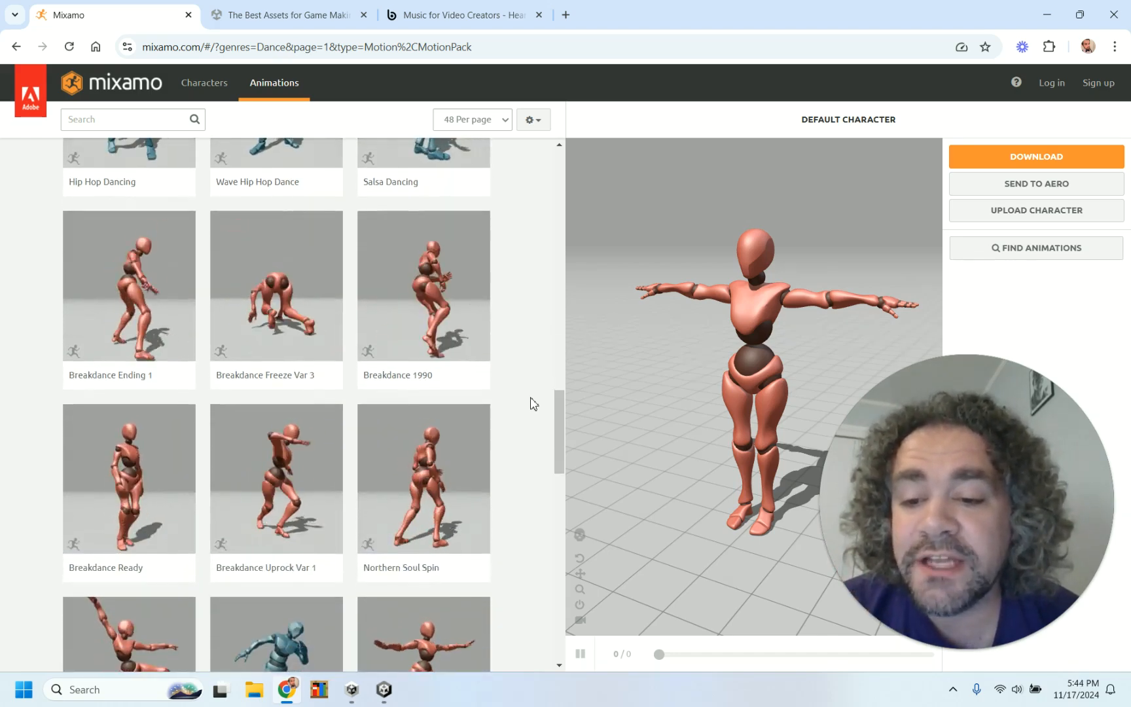
pyautogui.scroll(-3, 533, 404)
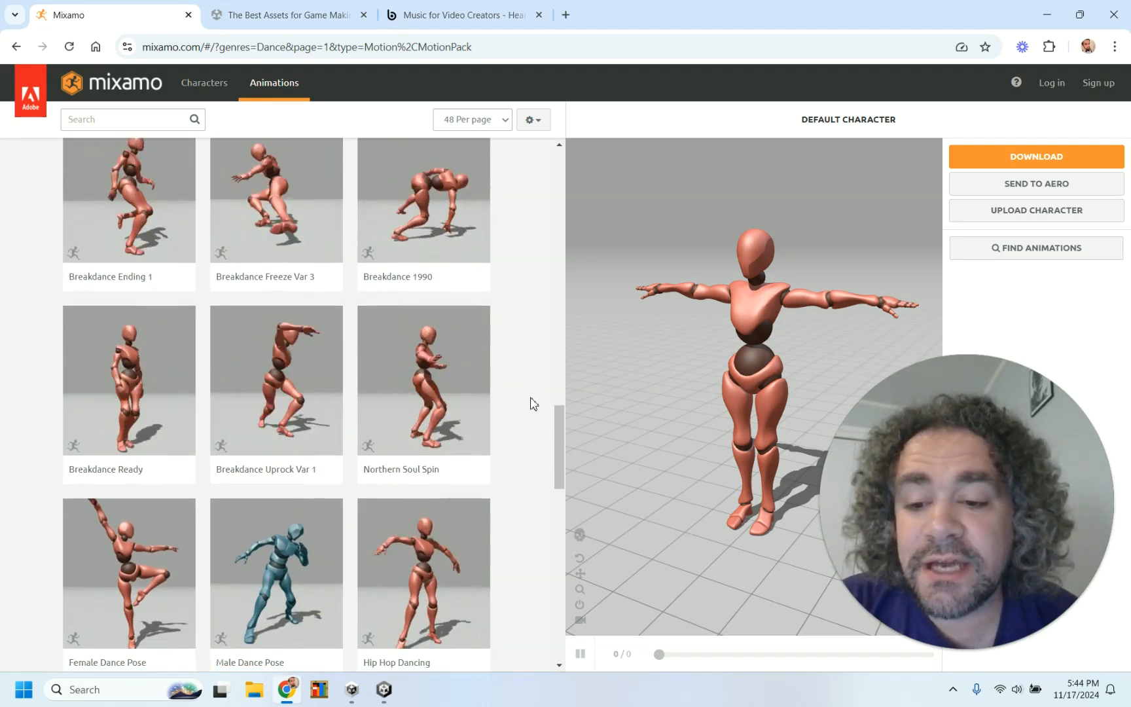
pyautogui.scroll(-5, 533, 404)
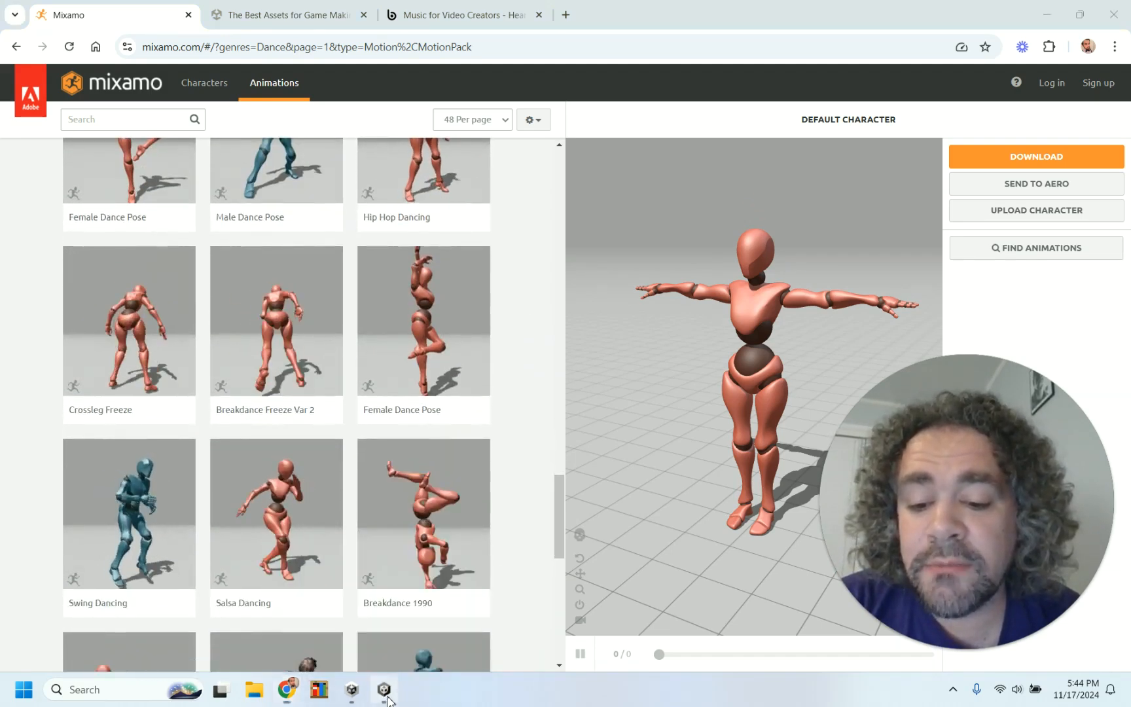
# Switch to Unity and look at the option for importing a custom package into the project's assets
pyautogui.click(385, 693)
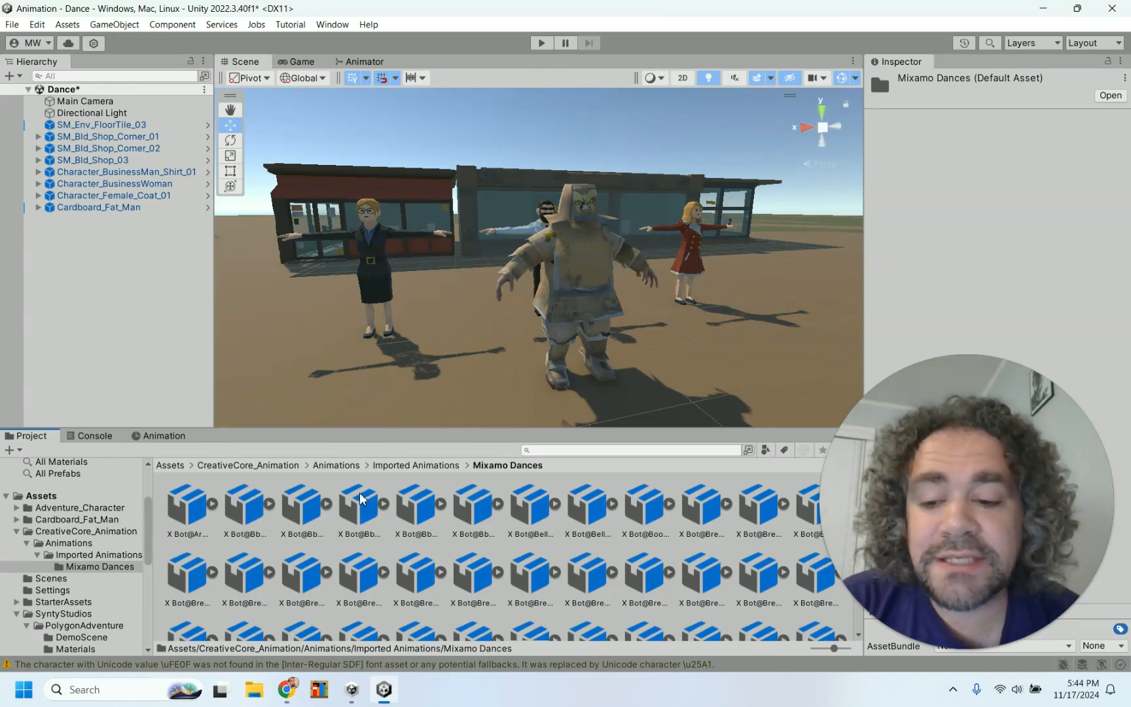
pyautogui.click(71, 25)
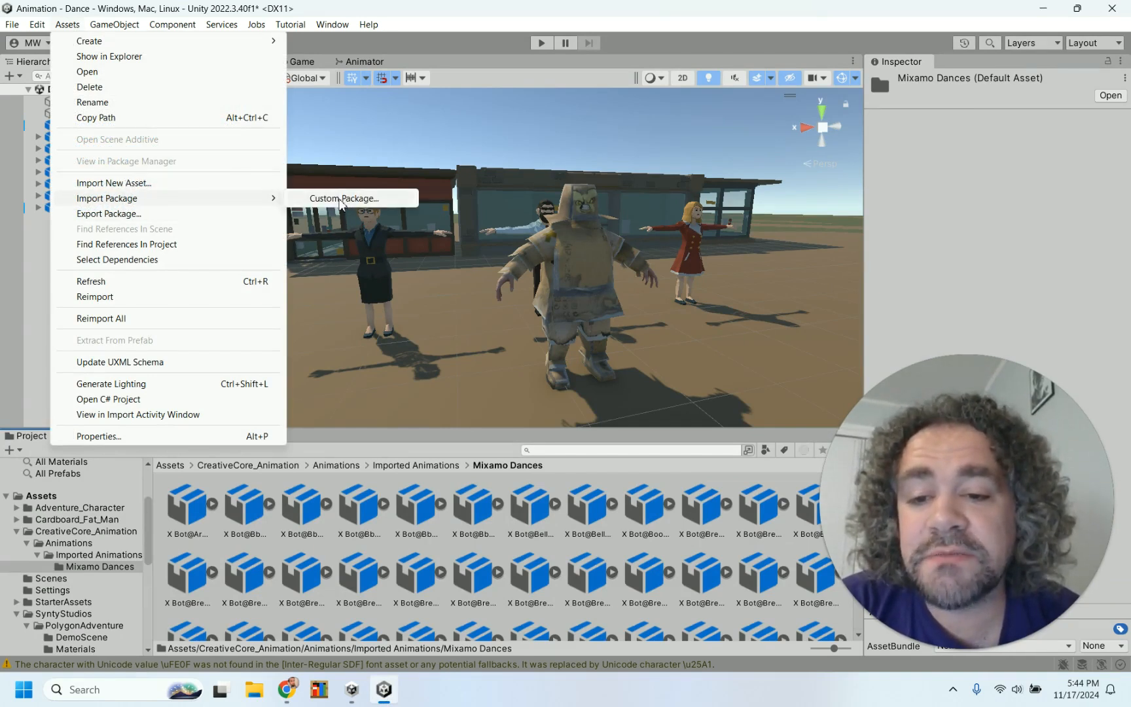
pyautogui.click(469, 14)
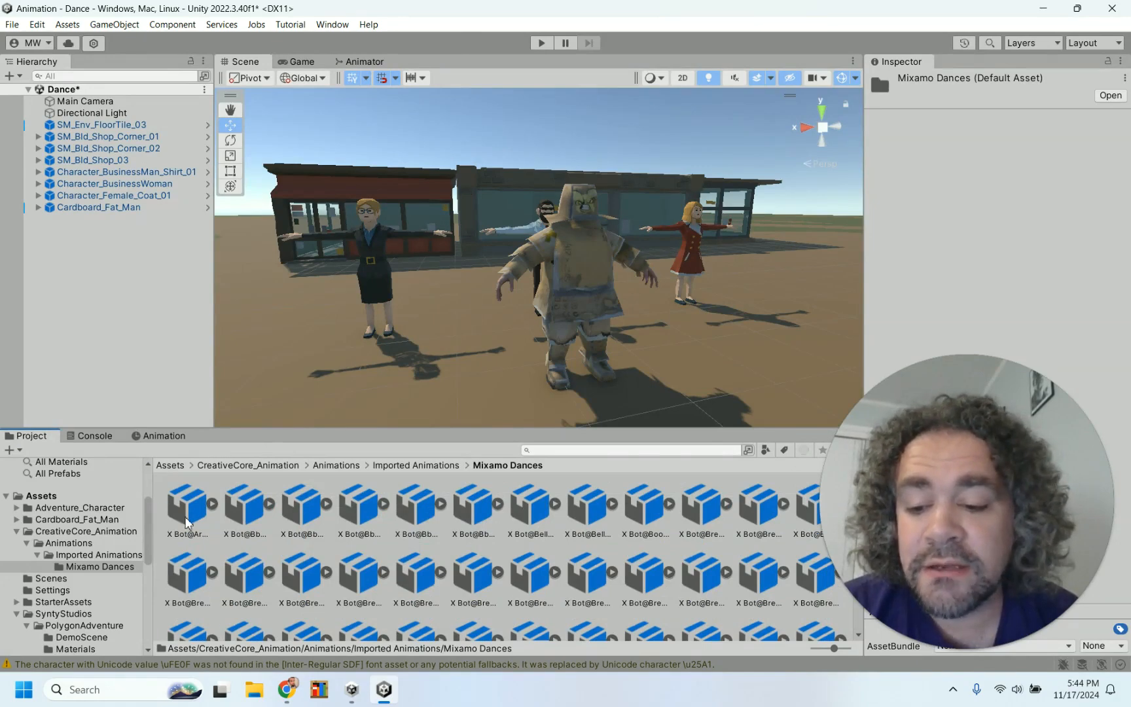
# Inspect the rig, animation clip settings and available animation types of the X Bot@Arms Hip Hop Dance model in Mixamo Dances
pyautogui.click(186, 517)
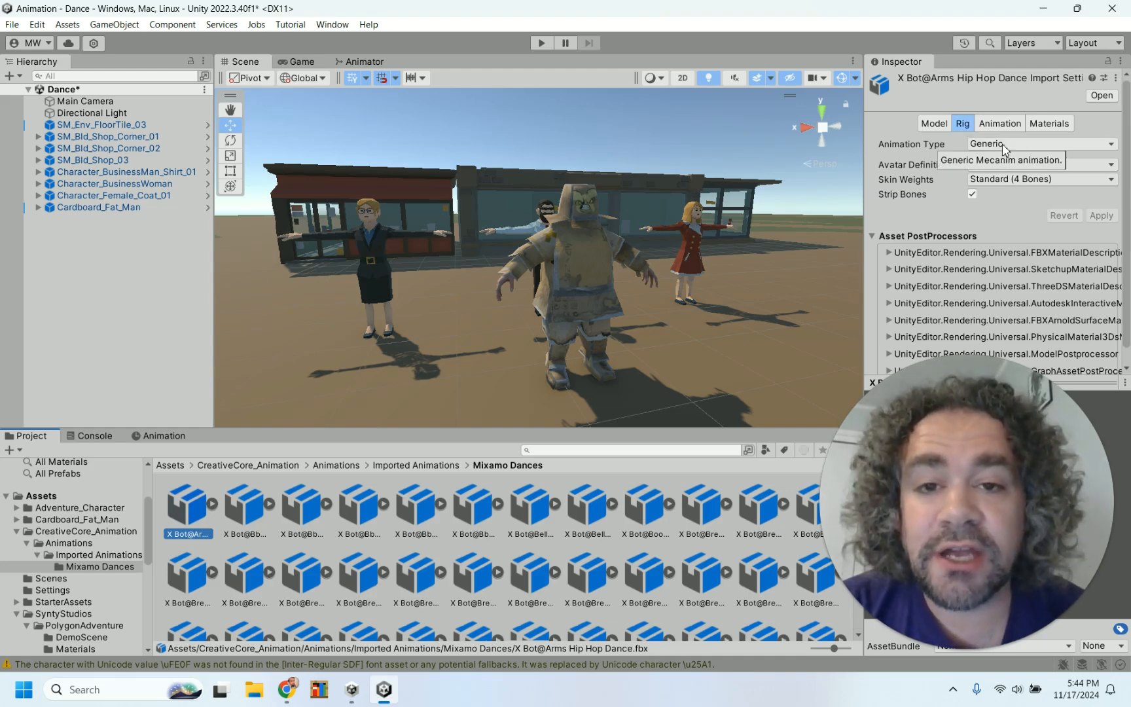
pyautogui.moveTo(959, 425); pyautogui.dragTo(629, 434)
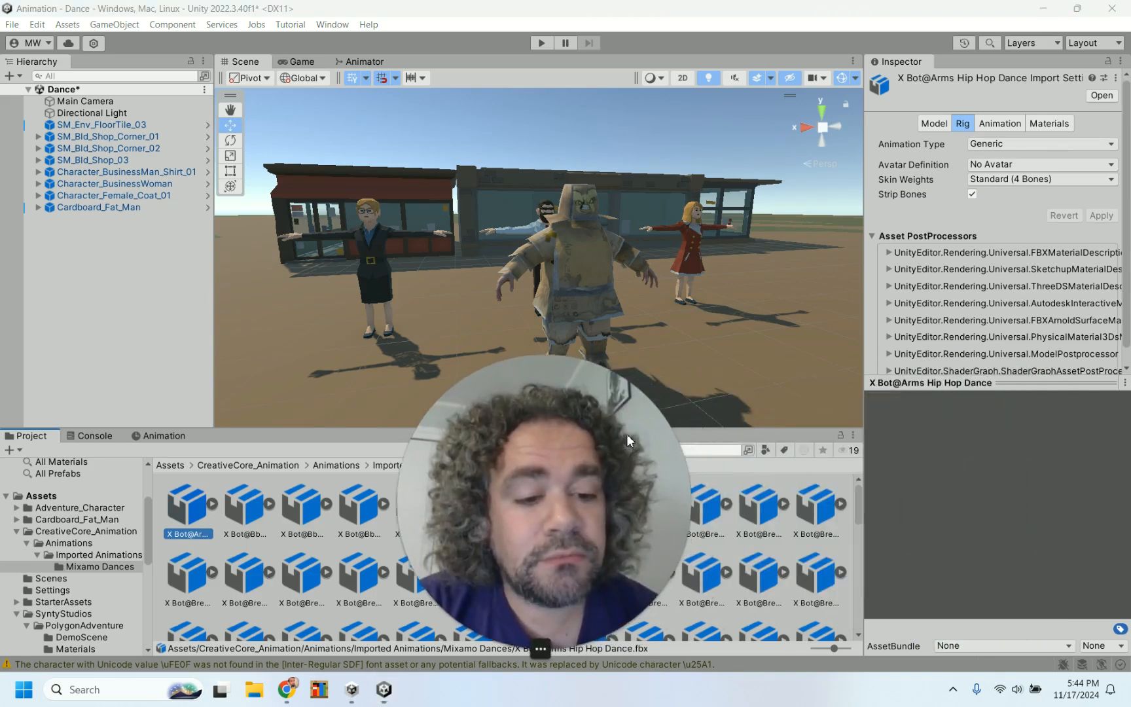
pyautogui.click(1000, 123)
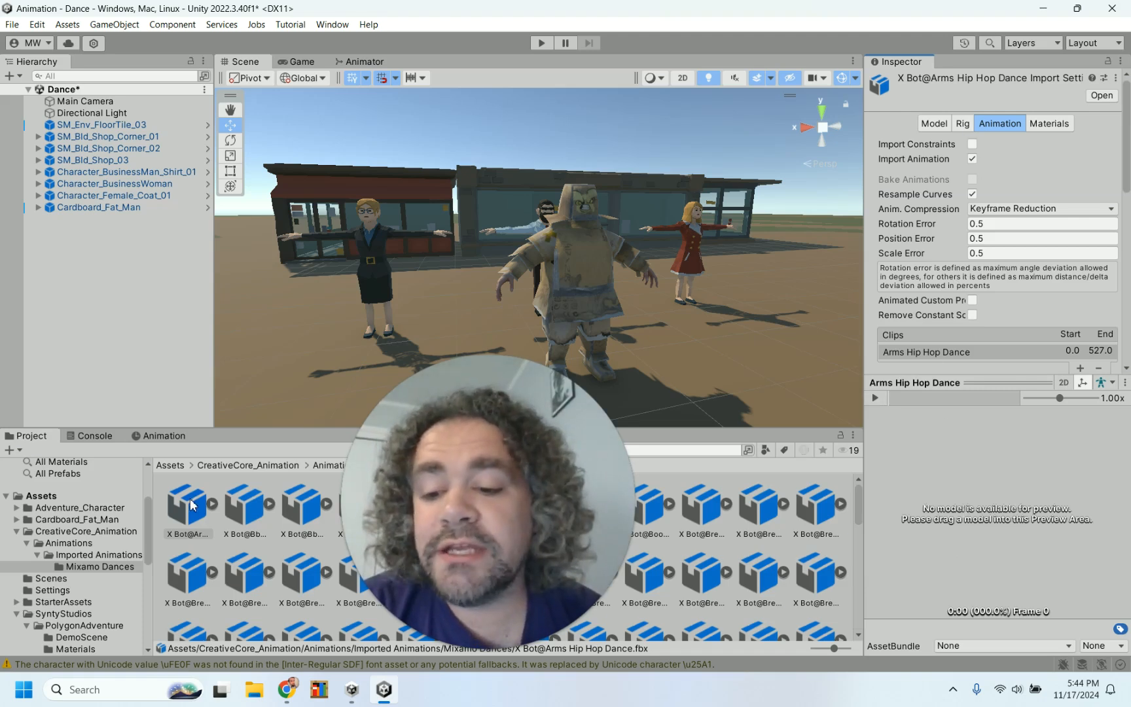
pyautogui.click(964, 126)
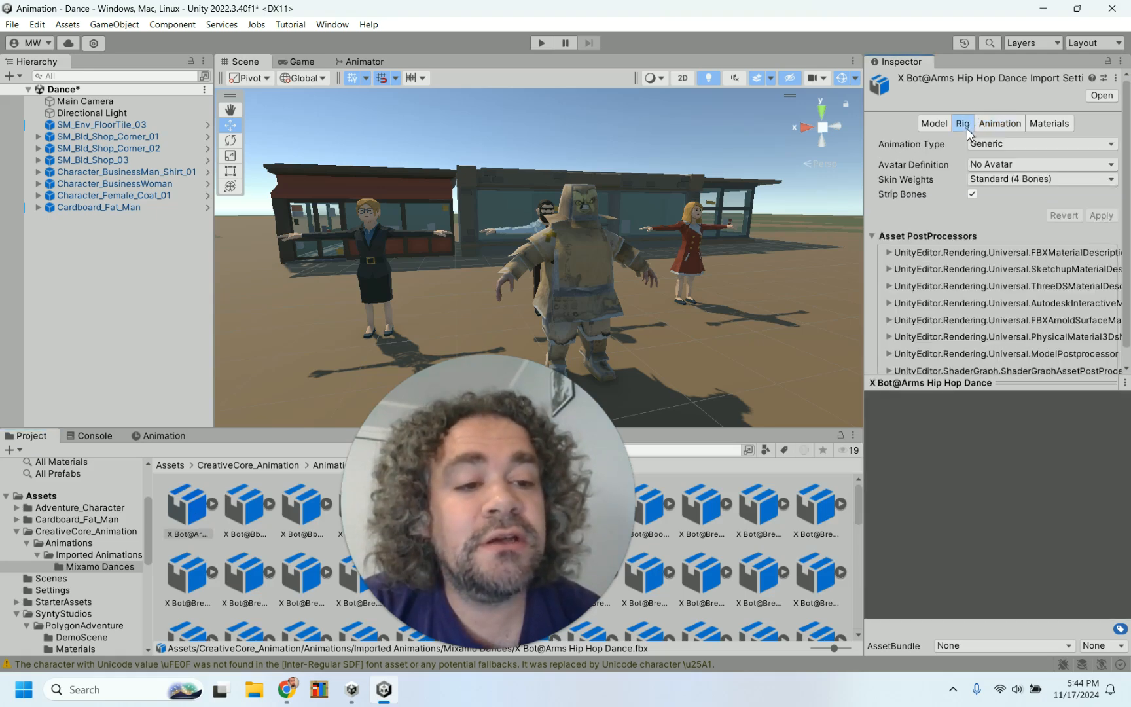
pyautogui.click(987, 146)
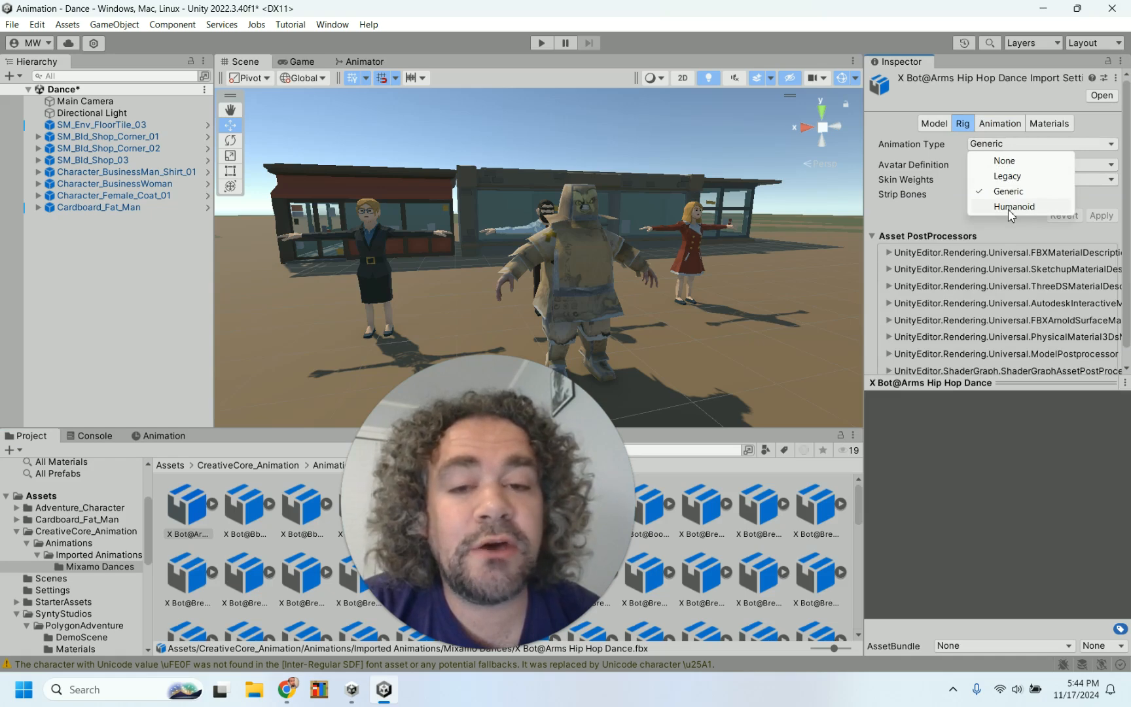
pyautogui.moveTo(491, 509); pyautogui.dragTo(235, 244)
# Set the rig animation type of all models in the Mixamo Dances folder to Humanoid and apply the change
pyautogui.click(192, 509)
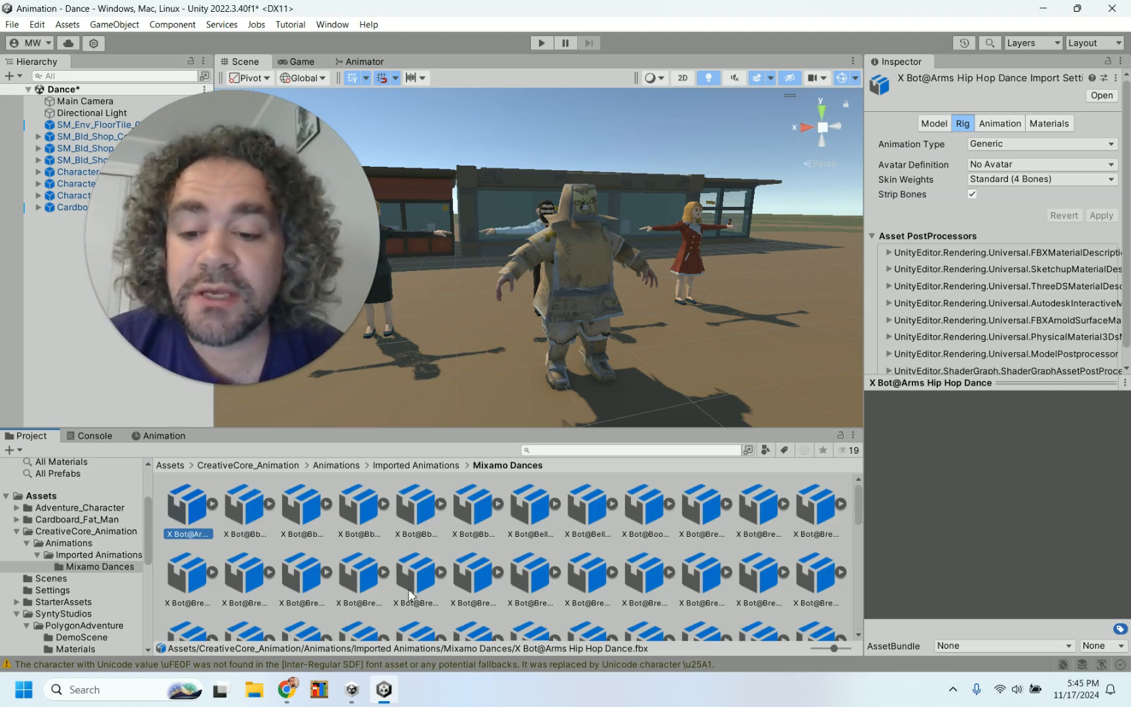
pyautogui.moveTo(858, 503); pyautogui.dragTo(848, 664)
pyautogui.keyDown('shift'); pyautogui.click(404, 615); pyautogui.keyUp('shift')
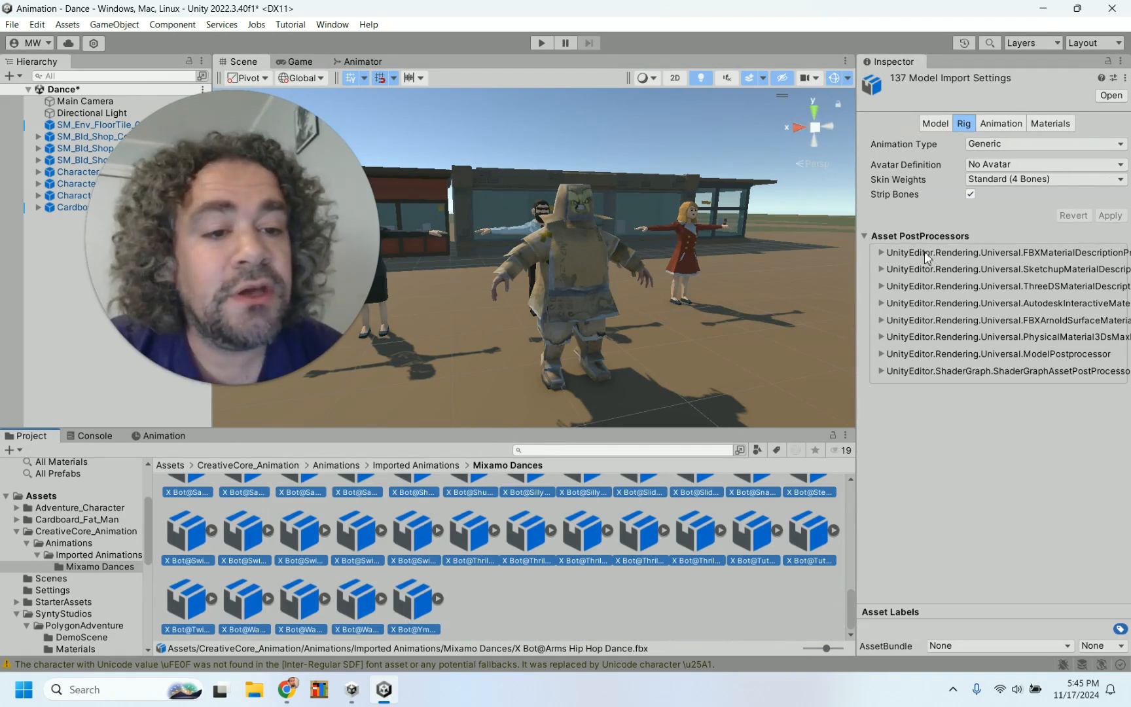
pyautogui.click(1000, 144)
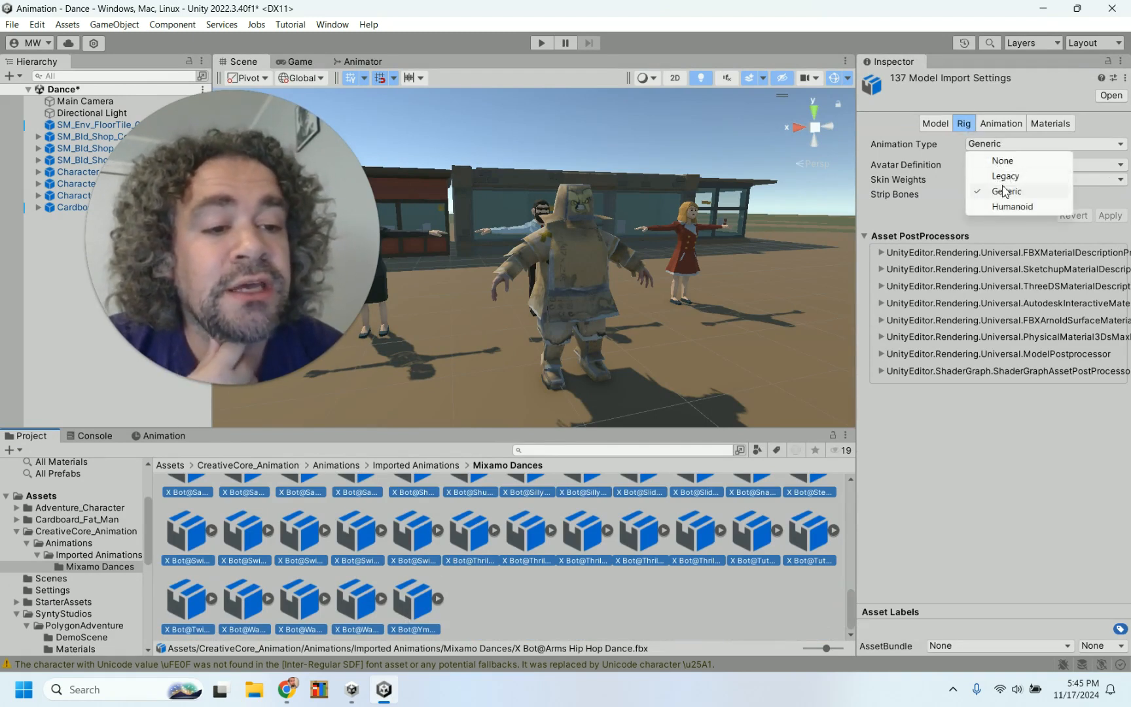
pyautogui.click(1008, 206)
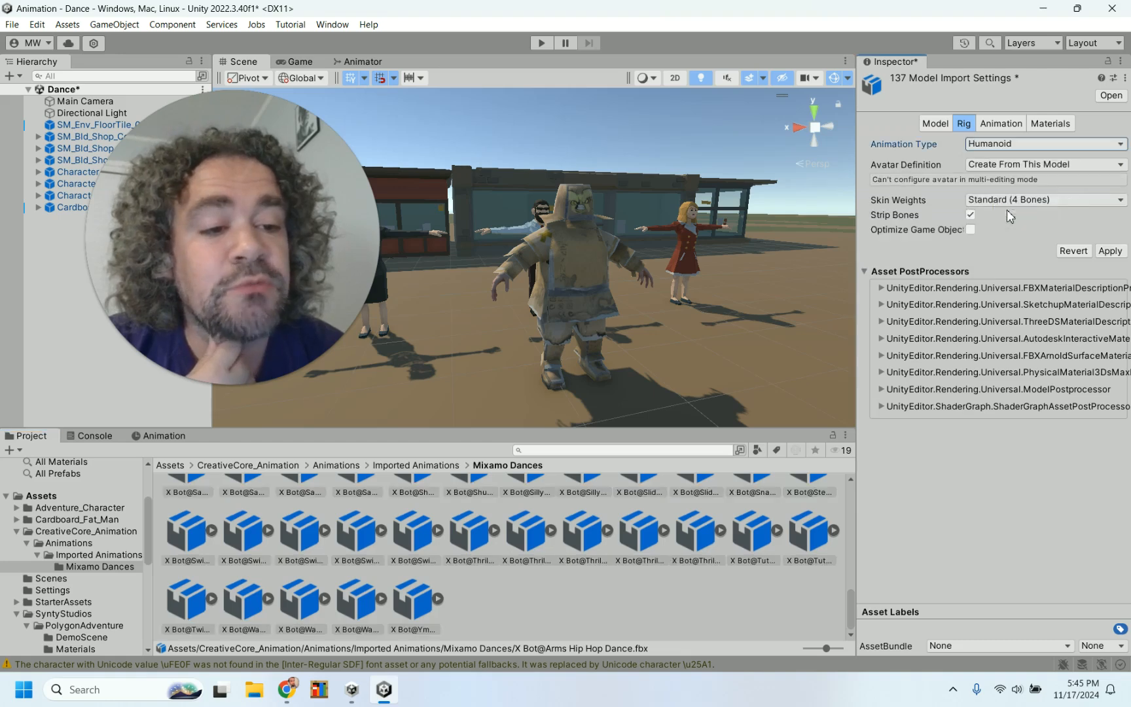
pyautogui.click(1110, 251)
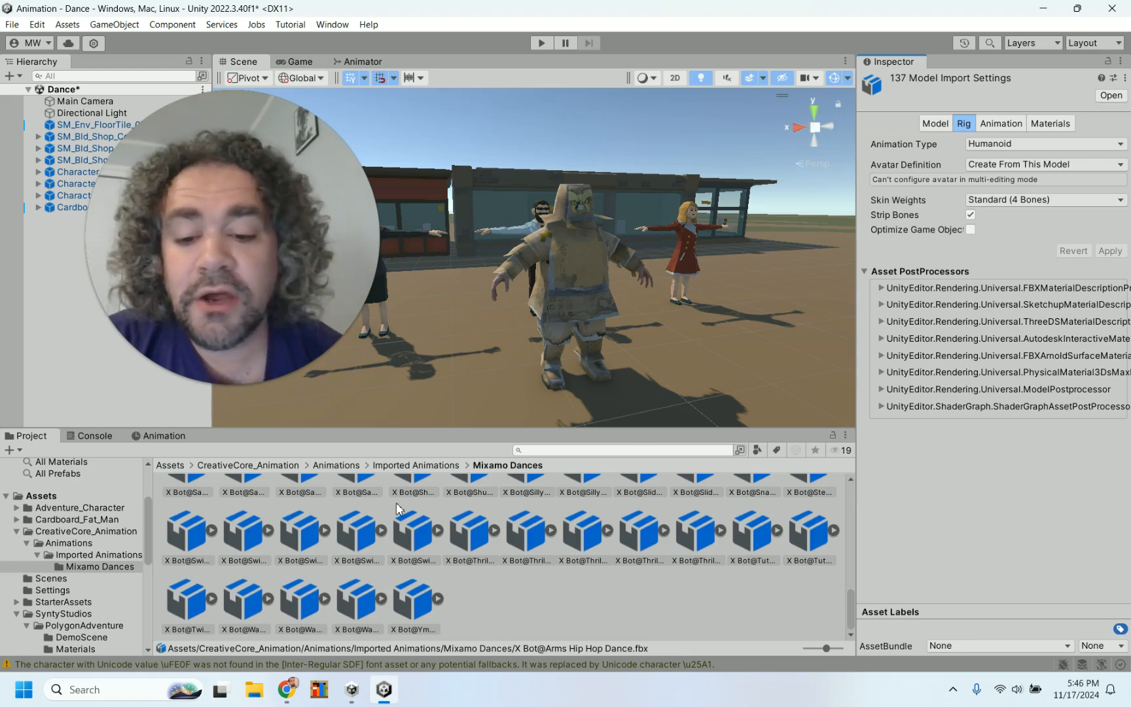
# Play the animation previews of X Bot@Swing Dancing (3) and X Bot@Thriller Part 3
pyautogui.click(354, 541)
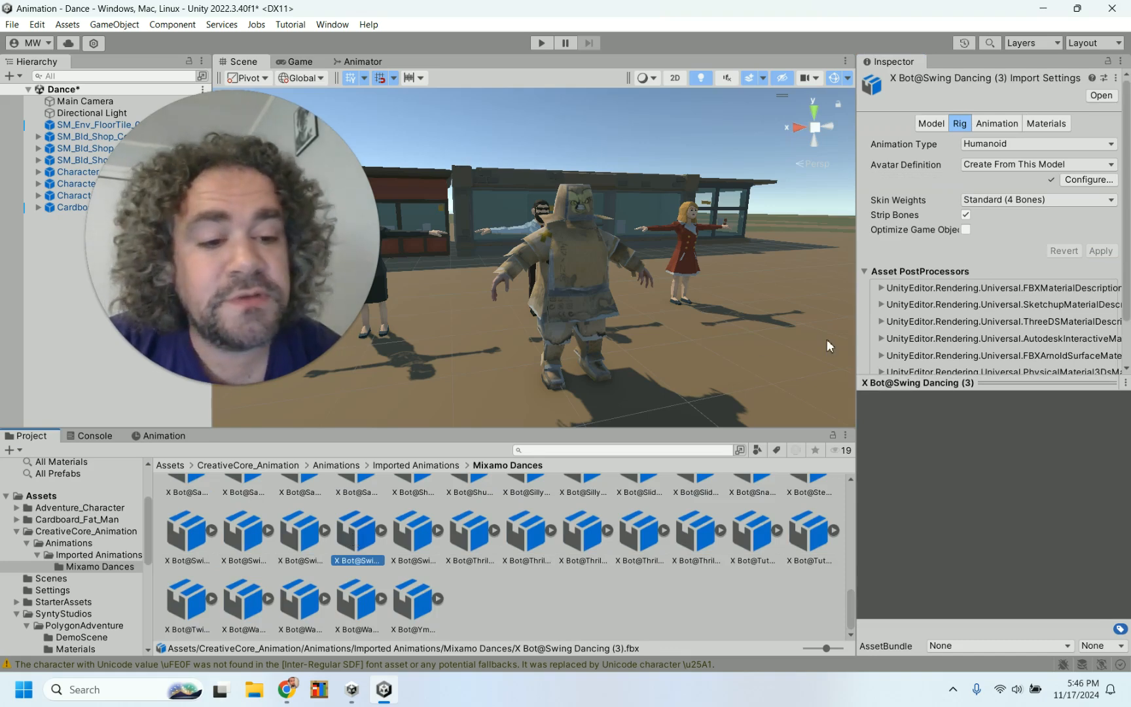
pyautogui.click(996, 123)
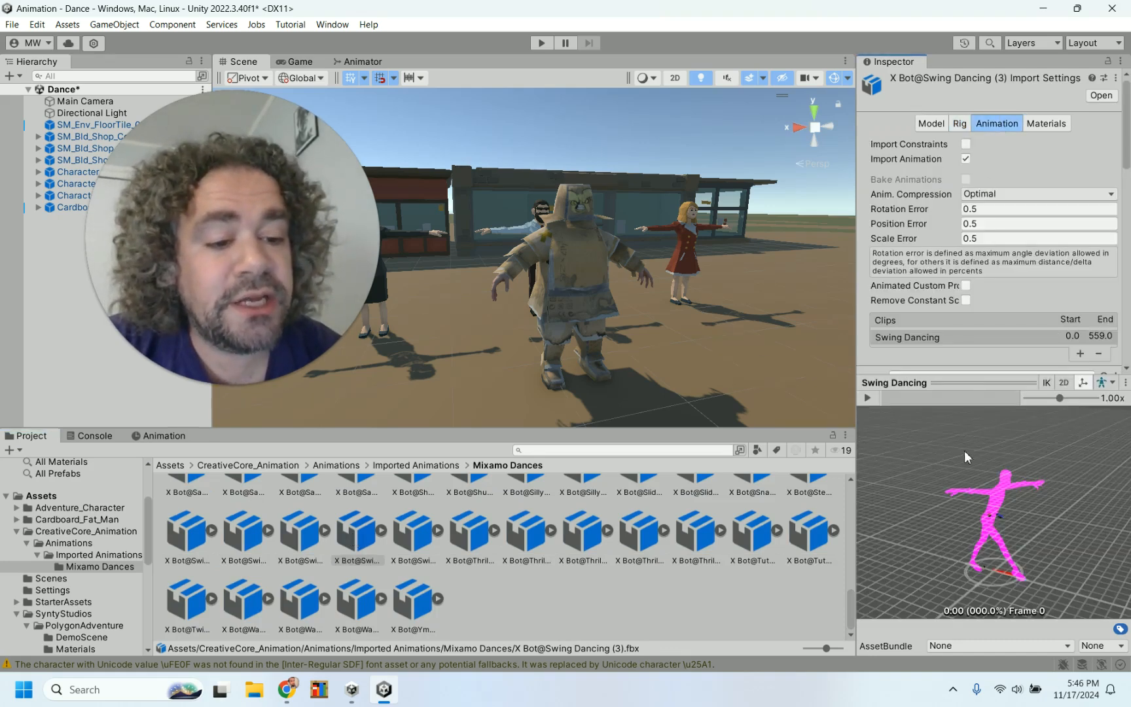
pyautogui.click(870, 399)
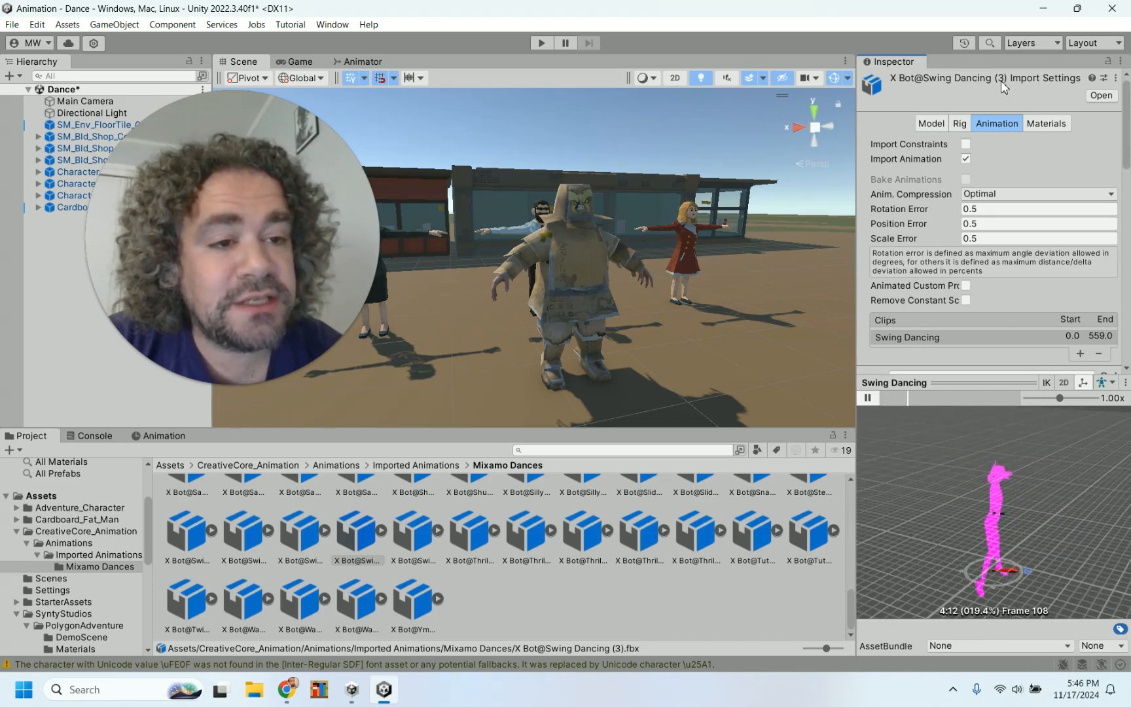
pyautogui.click(632, 544)
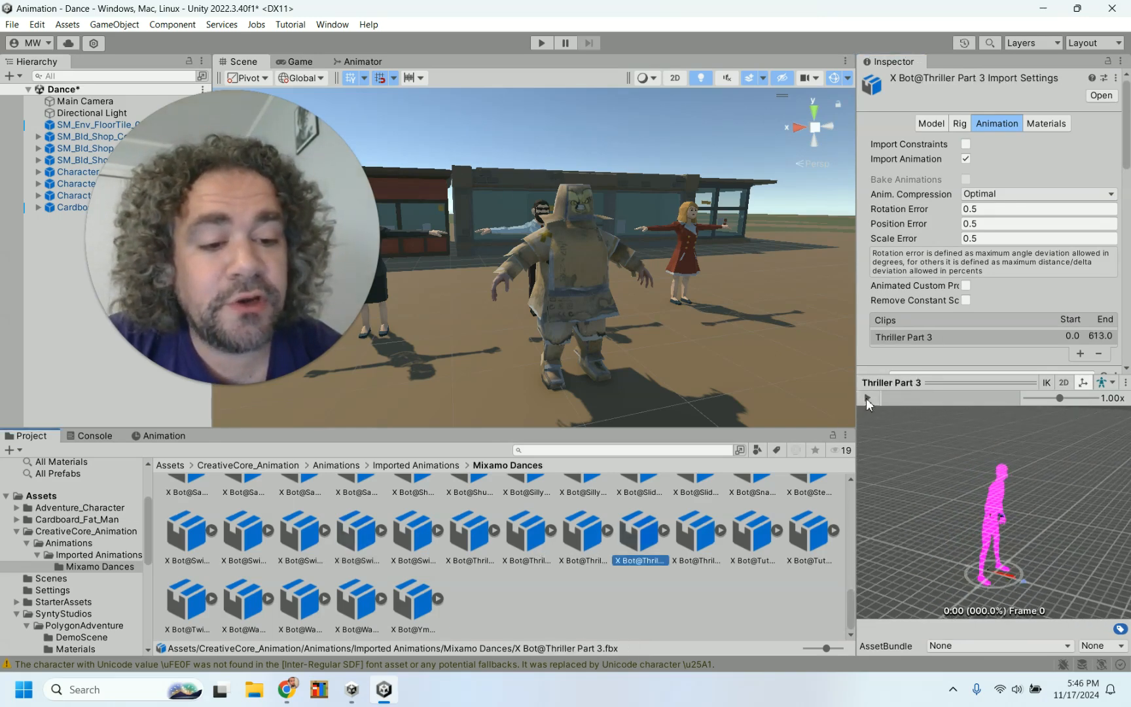
pyautogui.click(867, 398)
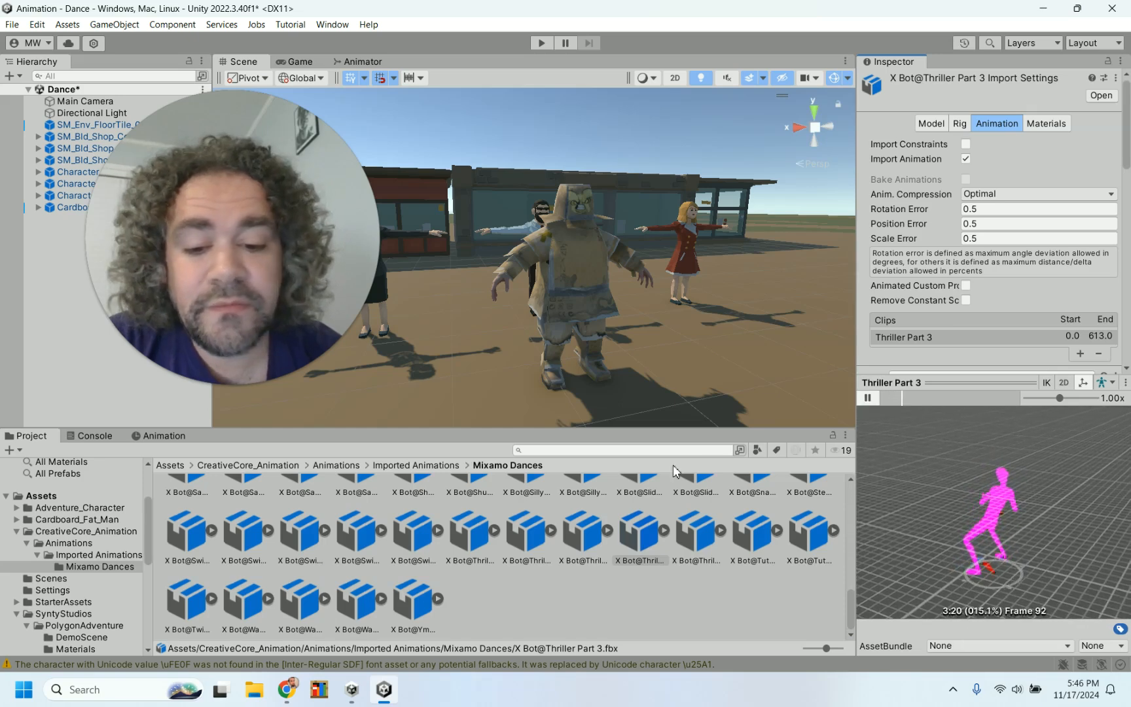
# Play the animation preview of X Bot@Hip Hop Dancing (5) and pause it
pyautogui.scroll(5, 365, 537)
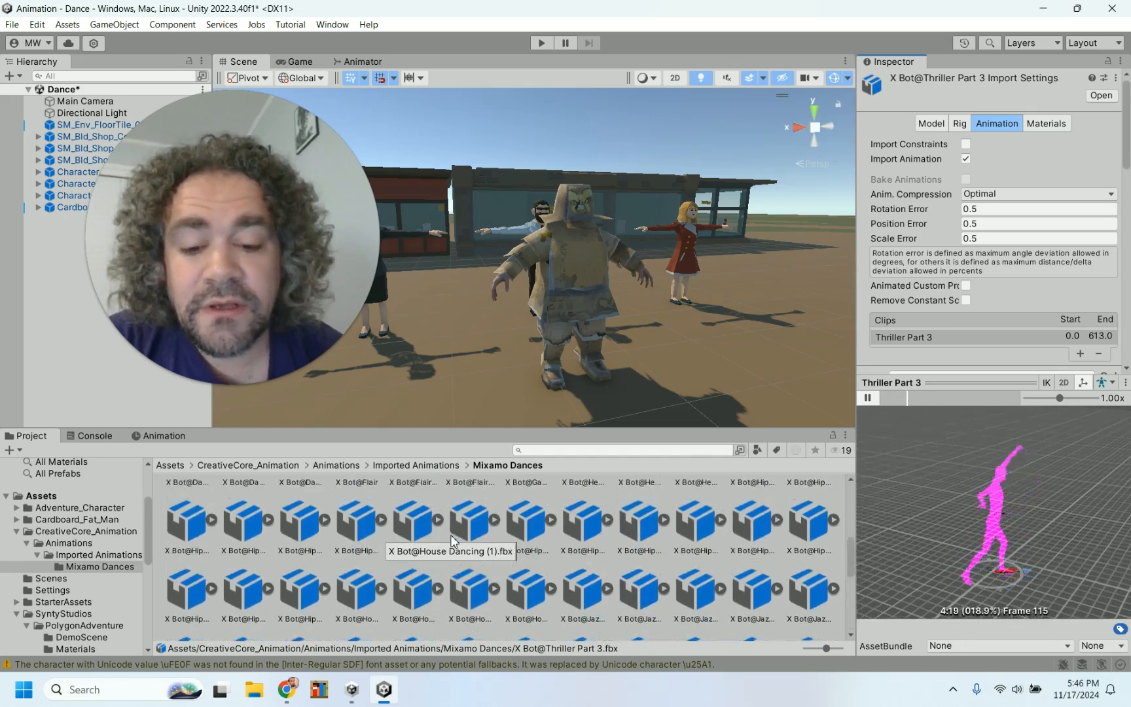
pyautogui.click(365, 536)
pyautogui.click(871, 399)
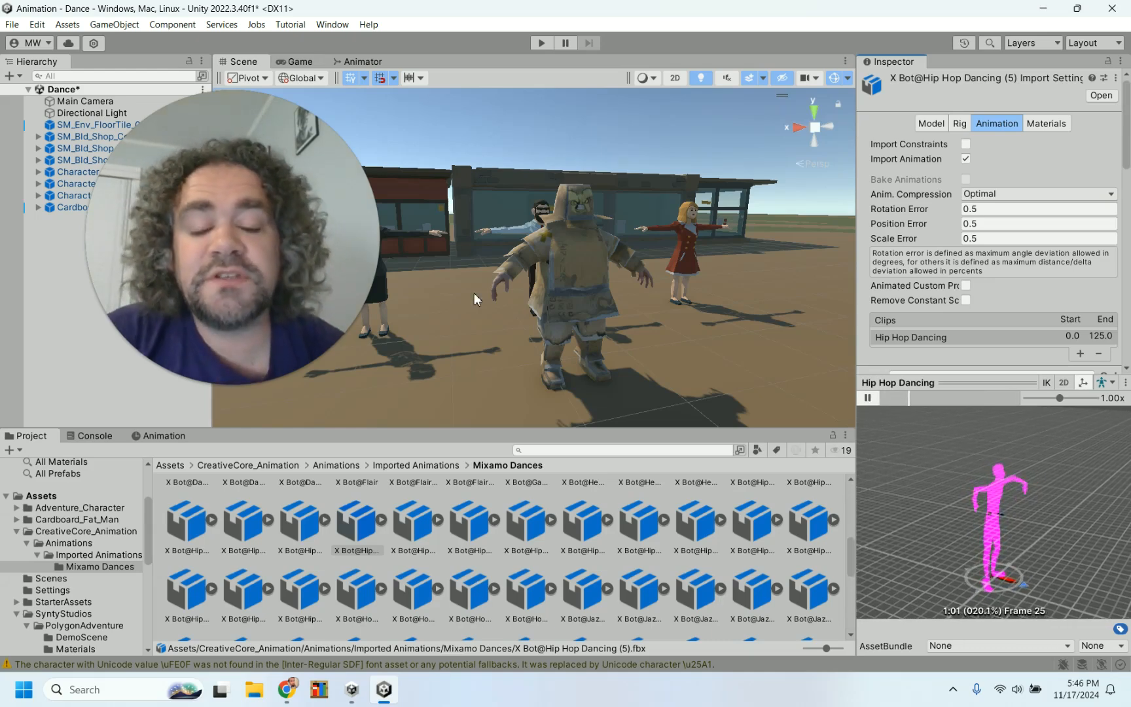
pyautogui.click(867, 398)
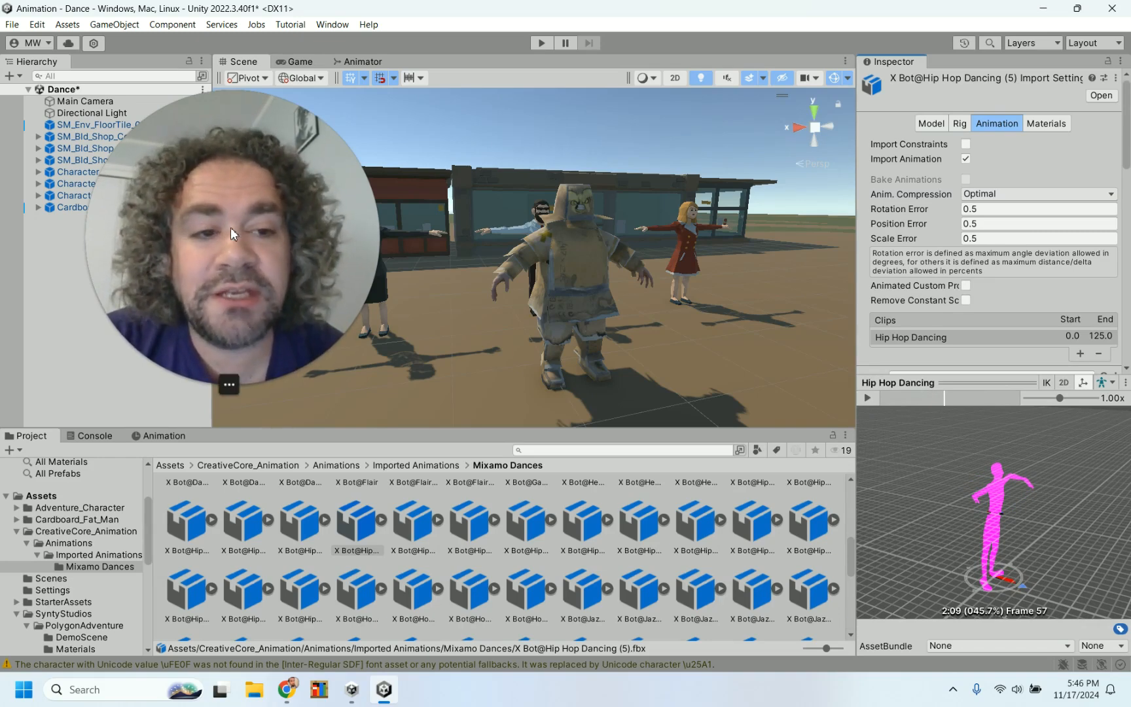
# Select Cardboard_Fat_Man in the scene and check which controllers are available for its Animator, without assigning one
pyautogui.click(592, 265)
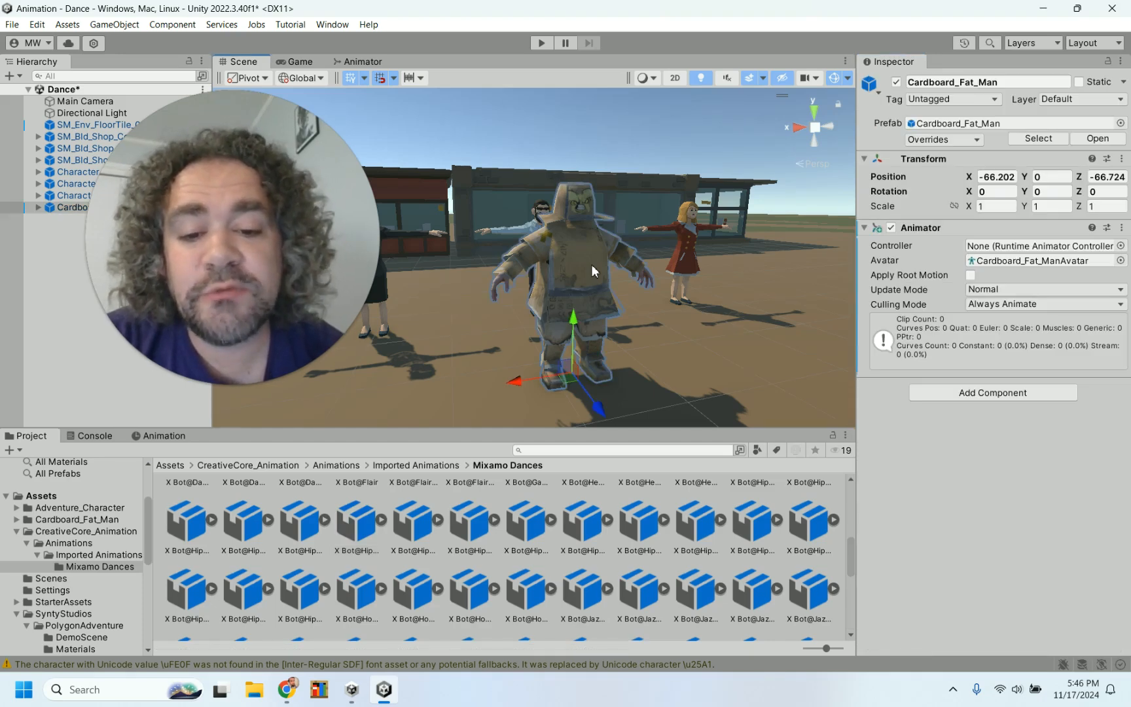
pyautogui.moveTo(264, 242); pyautogui.dragTo(250, 392)
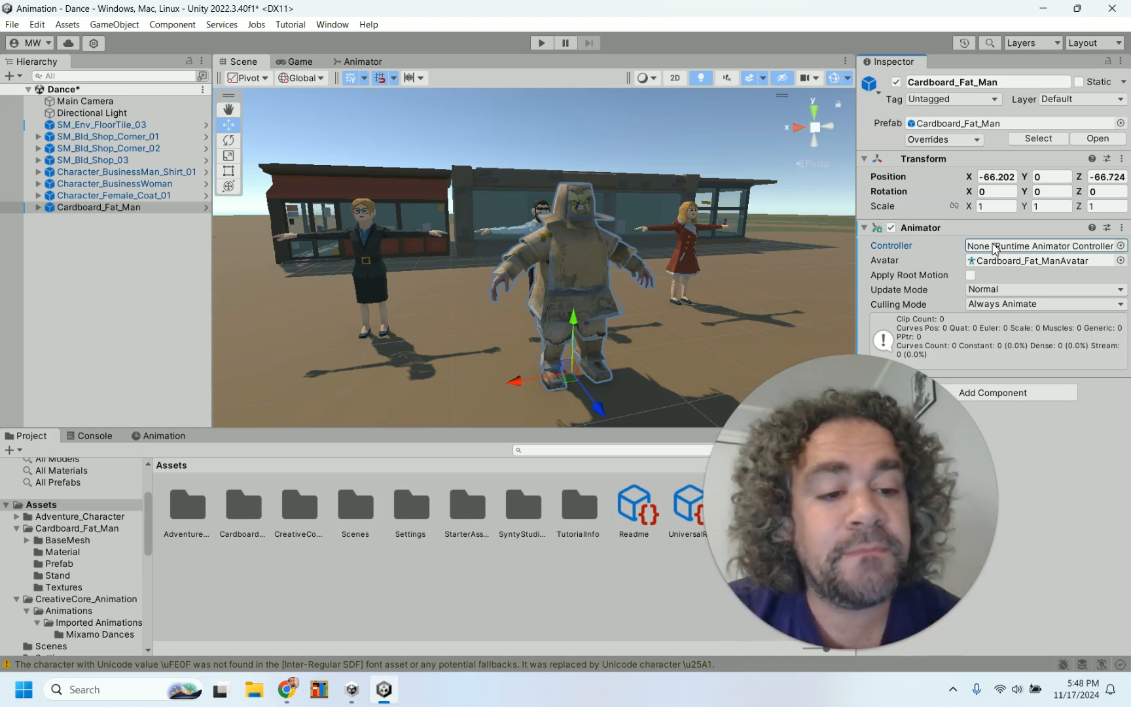
pyautogui.click(1121, 246)
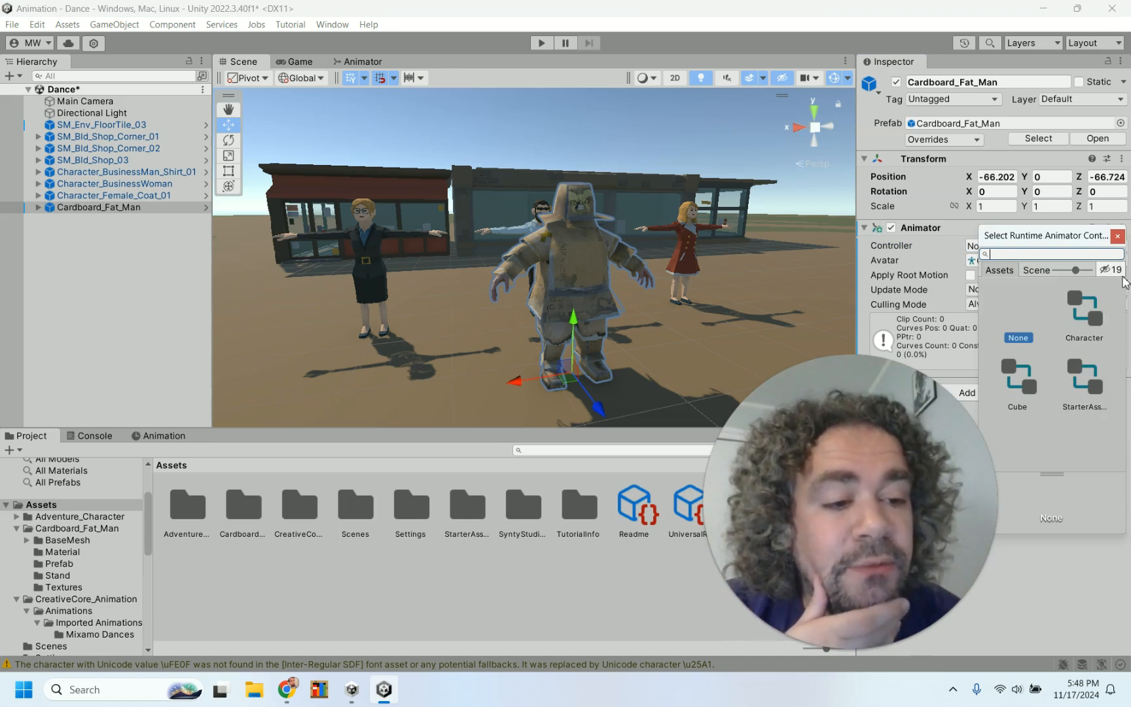
pyautogui.click(1117, 237)
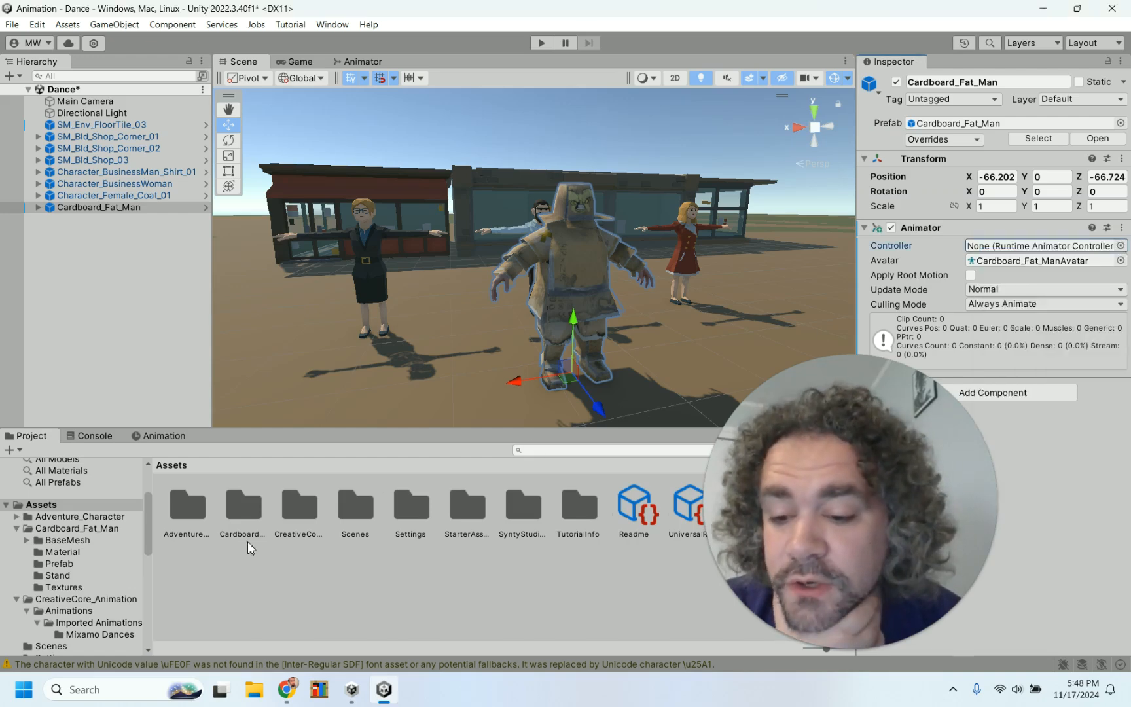
# Create an Animator Controller in the Assets folder and name it Dance Controller
pyautogui.rightClick(198, 569)
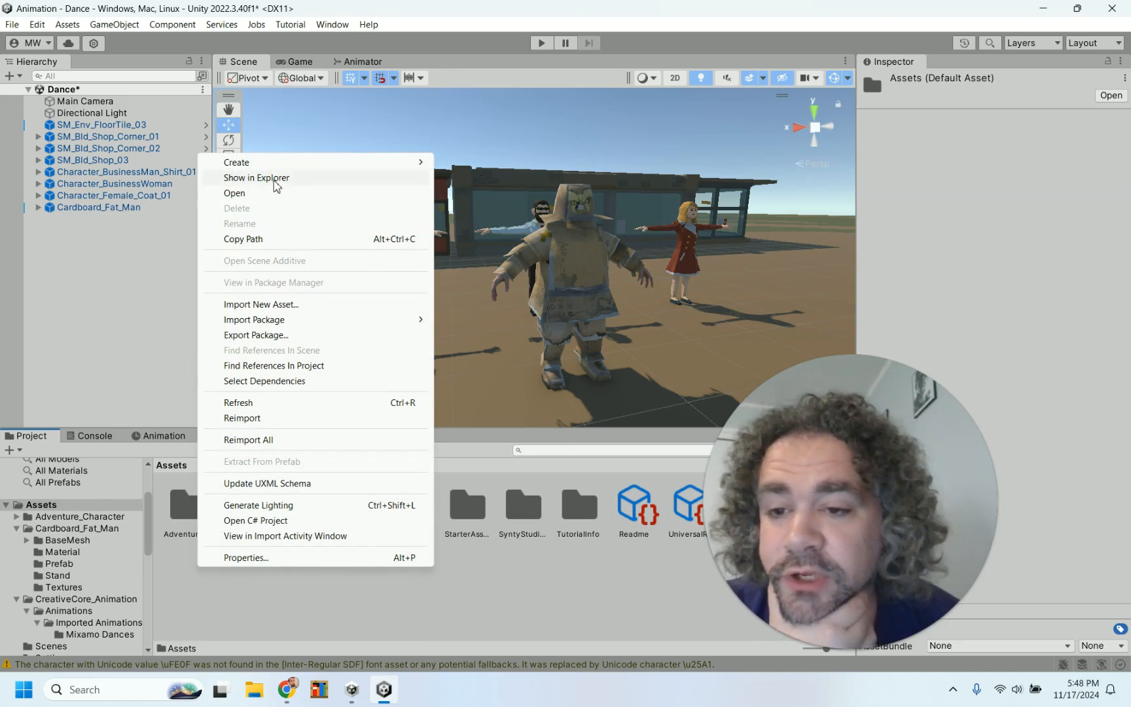
pyautogui.moveTo(291, 169)
pyautogui.moveTo(538, 220)
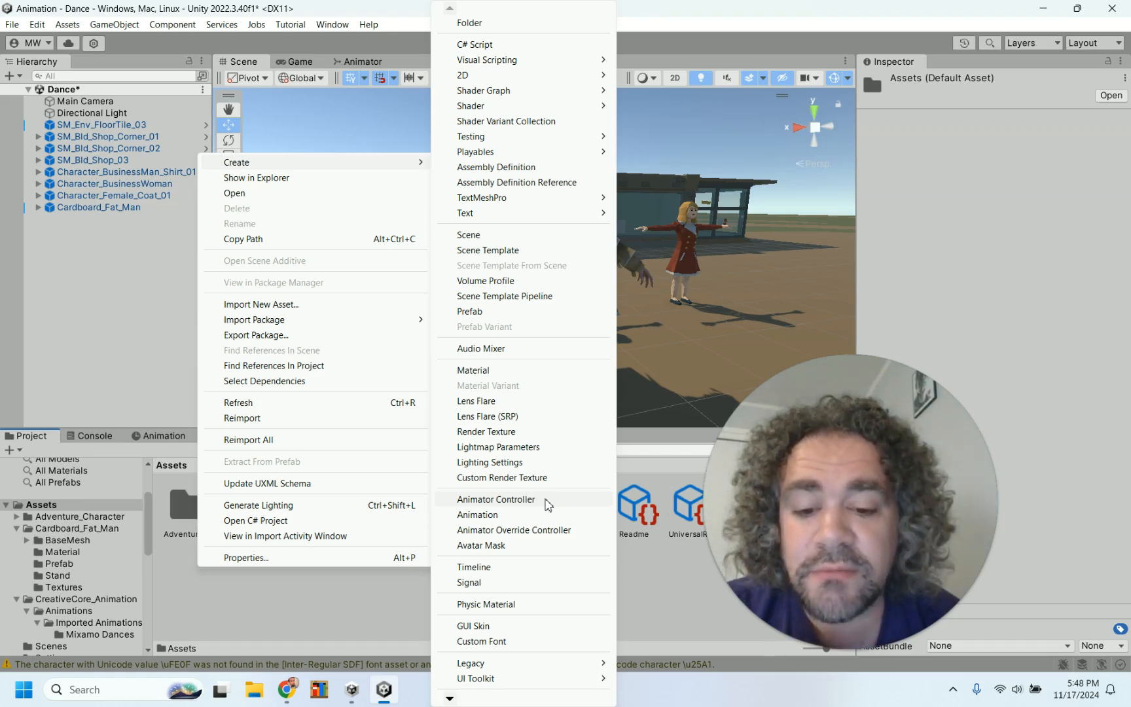
pyautogui.click(543, 500)
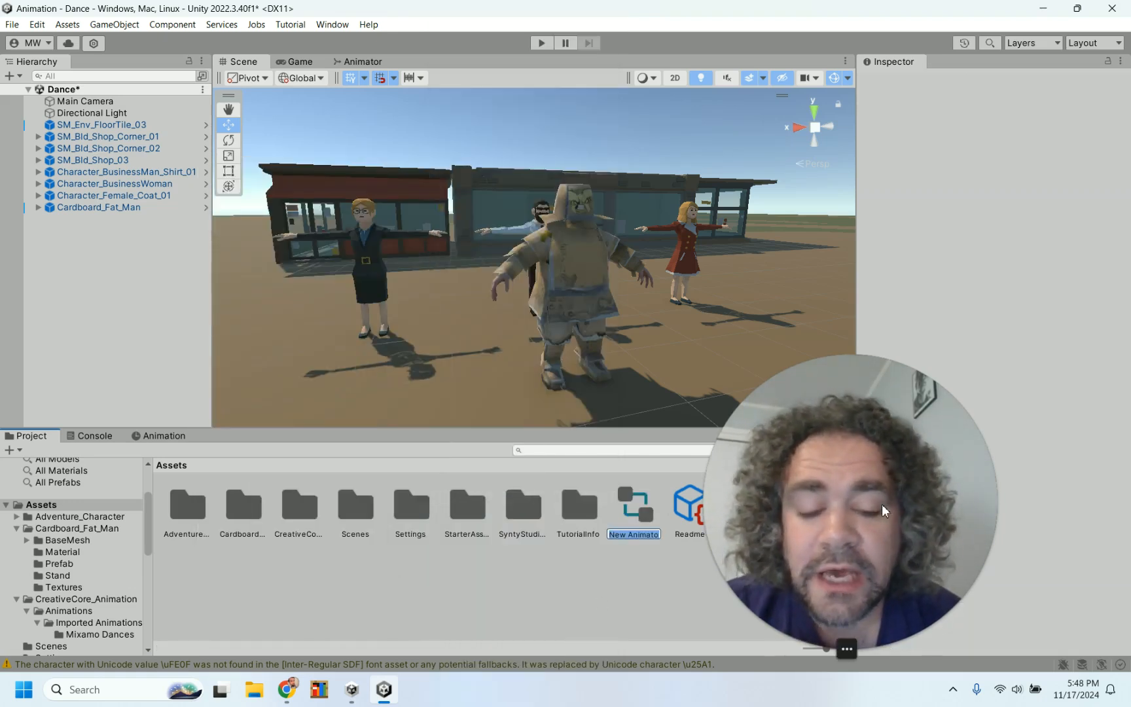
pyautogui.moveTo(836, 500); pyautogui.dragTo(948, 515)
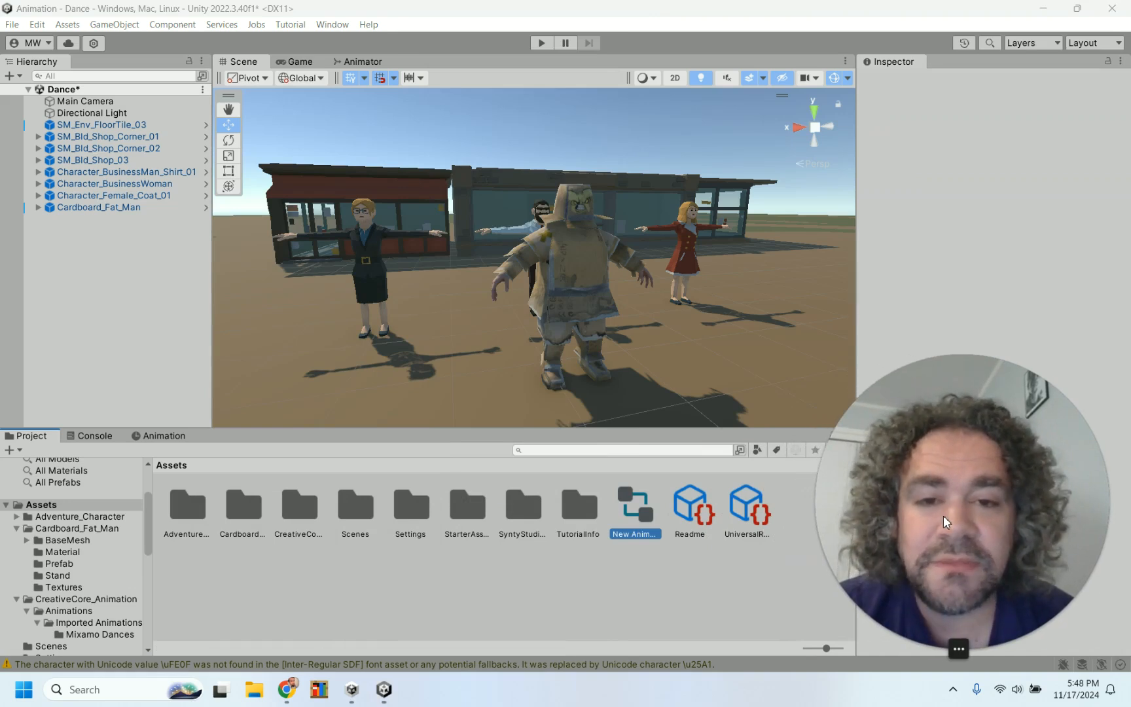
pyautogui.click(628, 533)
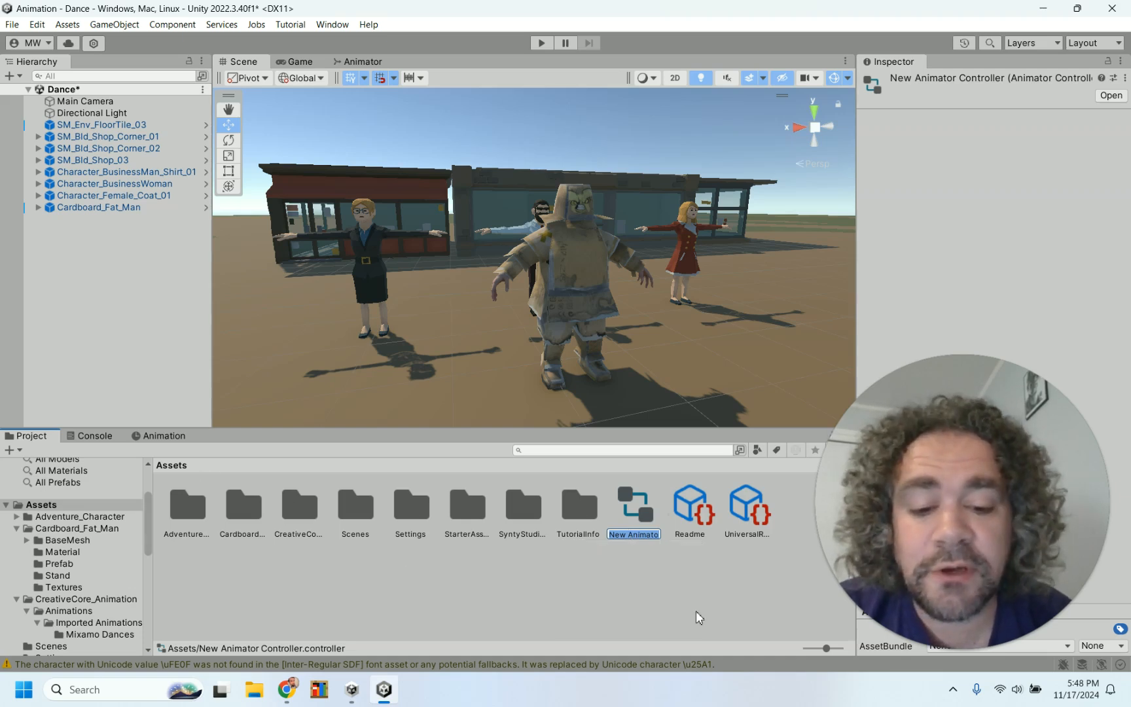
pyautogui.write('D')
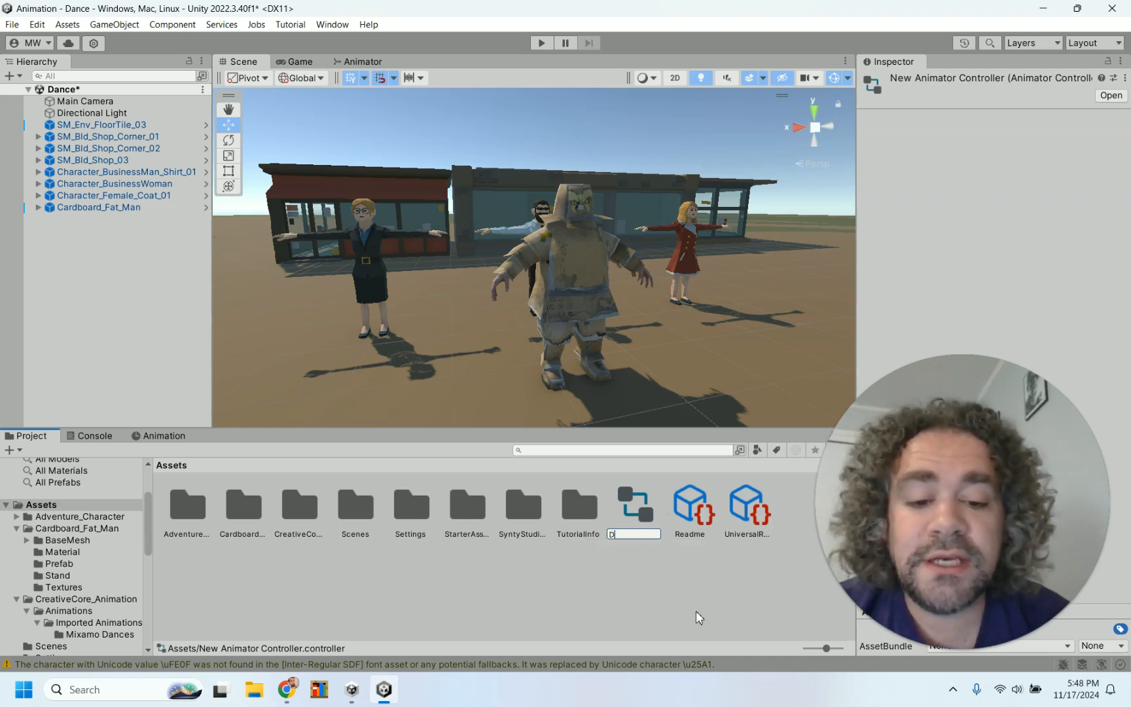
pyautogui.write('ance ')
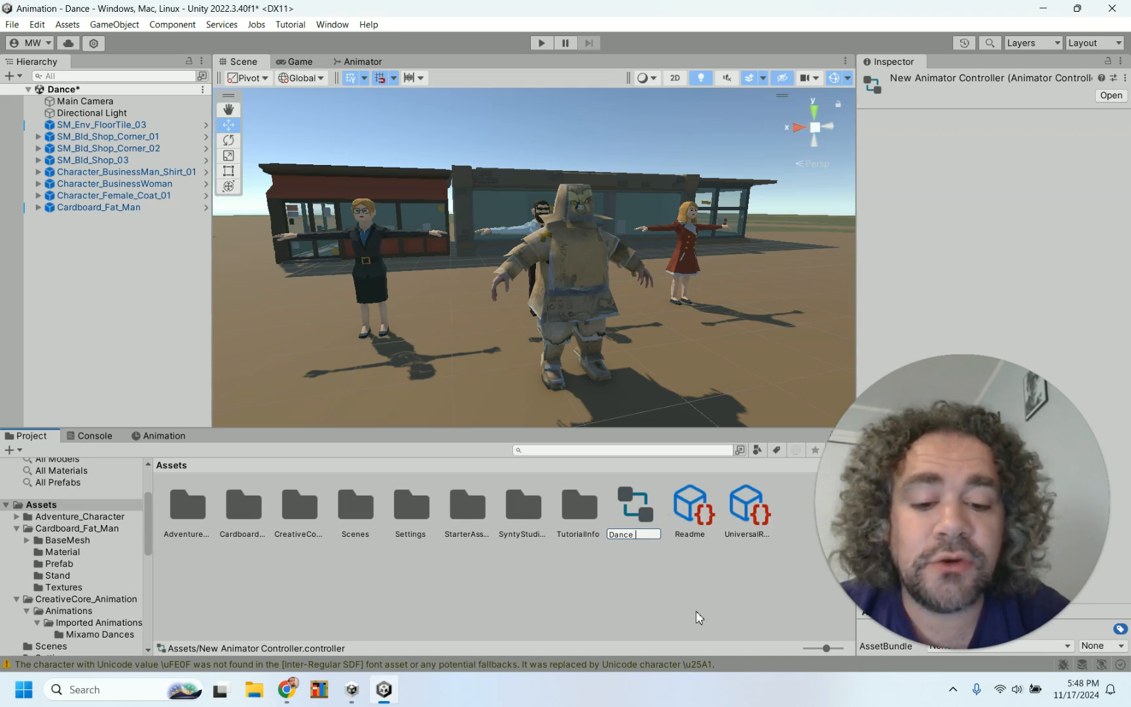
pyautogui.write('Contr')
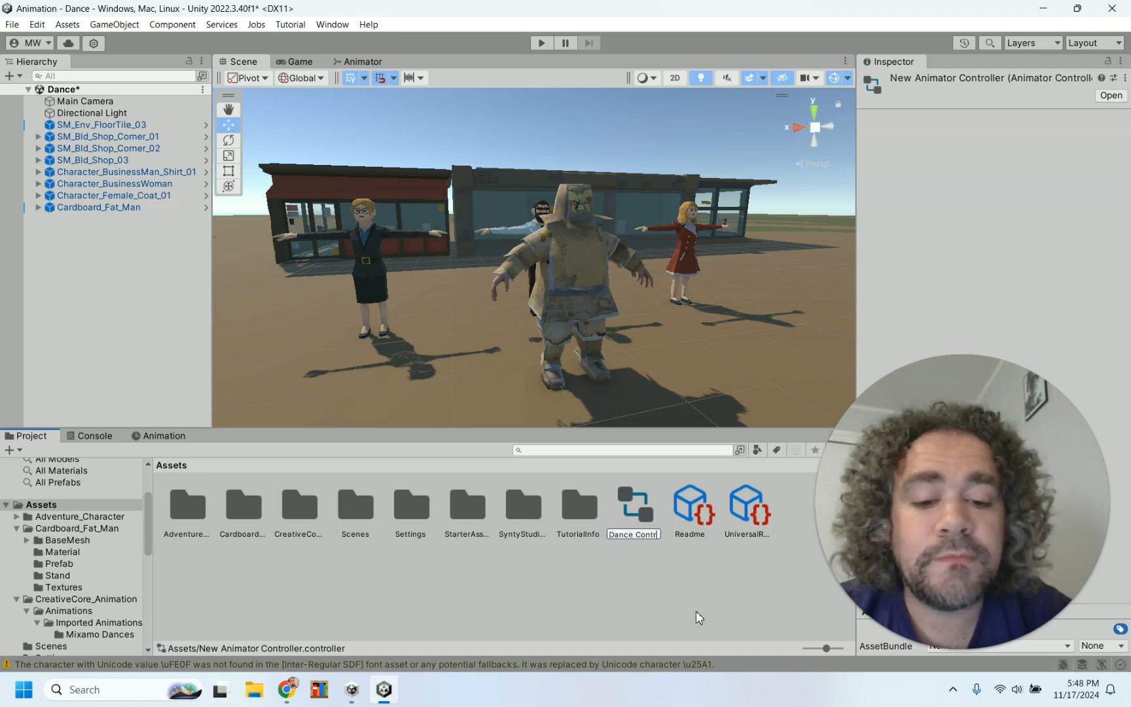
pyautogui.write('oller')
pyautogui.press('Return')
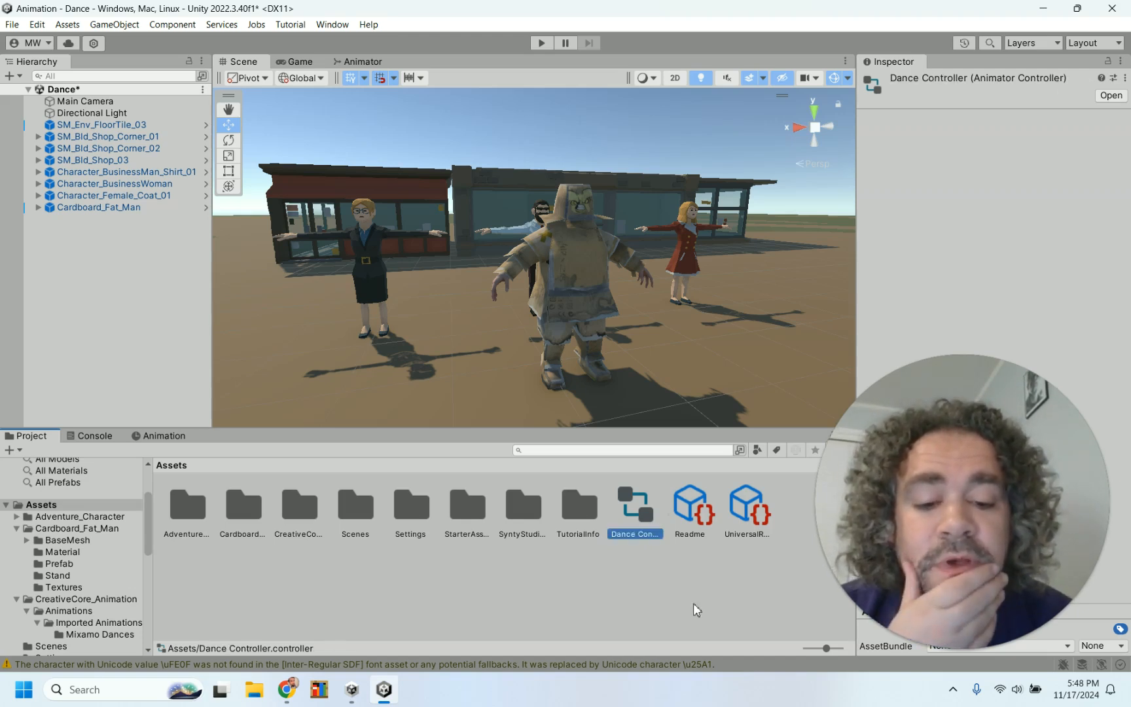
# Open Dance Controller's state graph and play the animation preview of X Bot@Arms Hip Hop Dance from the Mixamo Dances folder
pyautogui.doubleClick(630, 508)
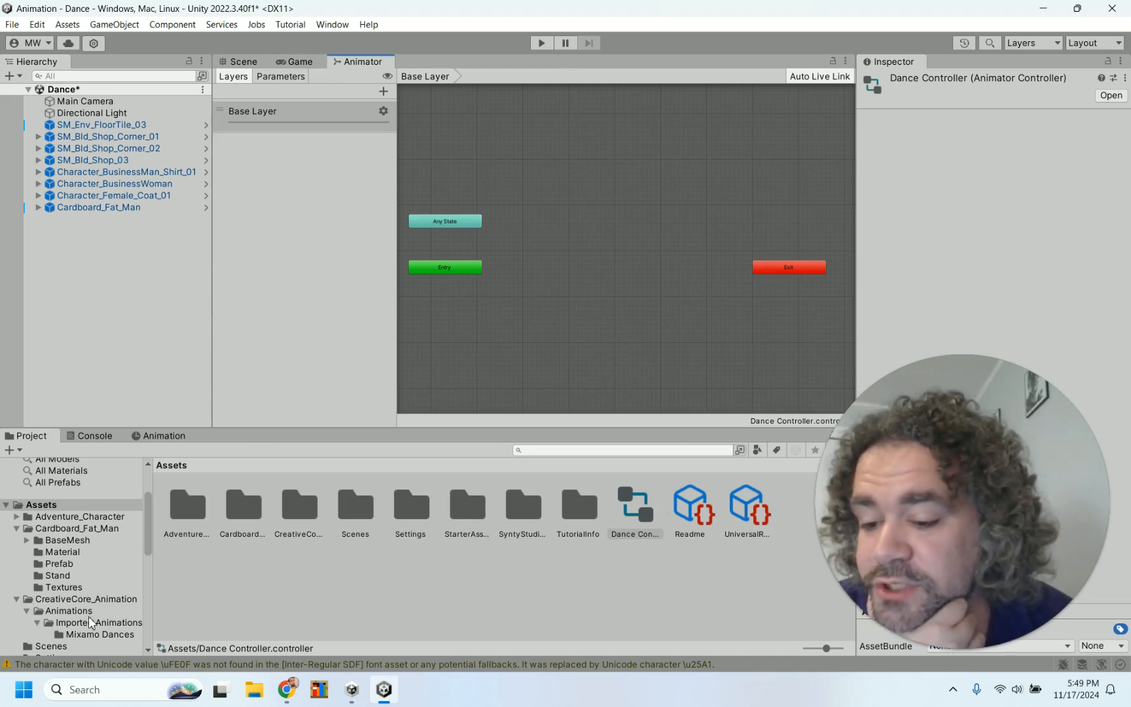
pyautogui.click(99, 634)
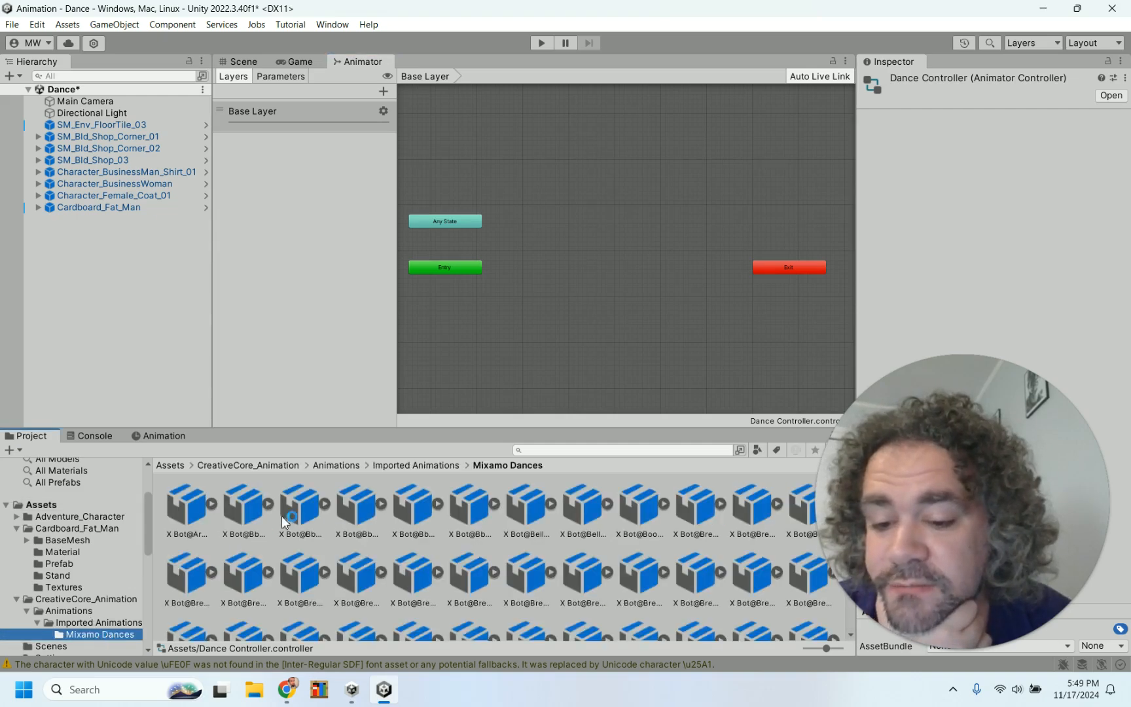
pyautogui.moveTo(988, 484); pyautogui.dragTo(324, 271)
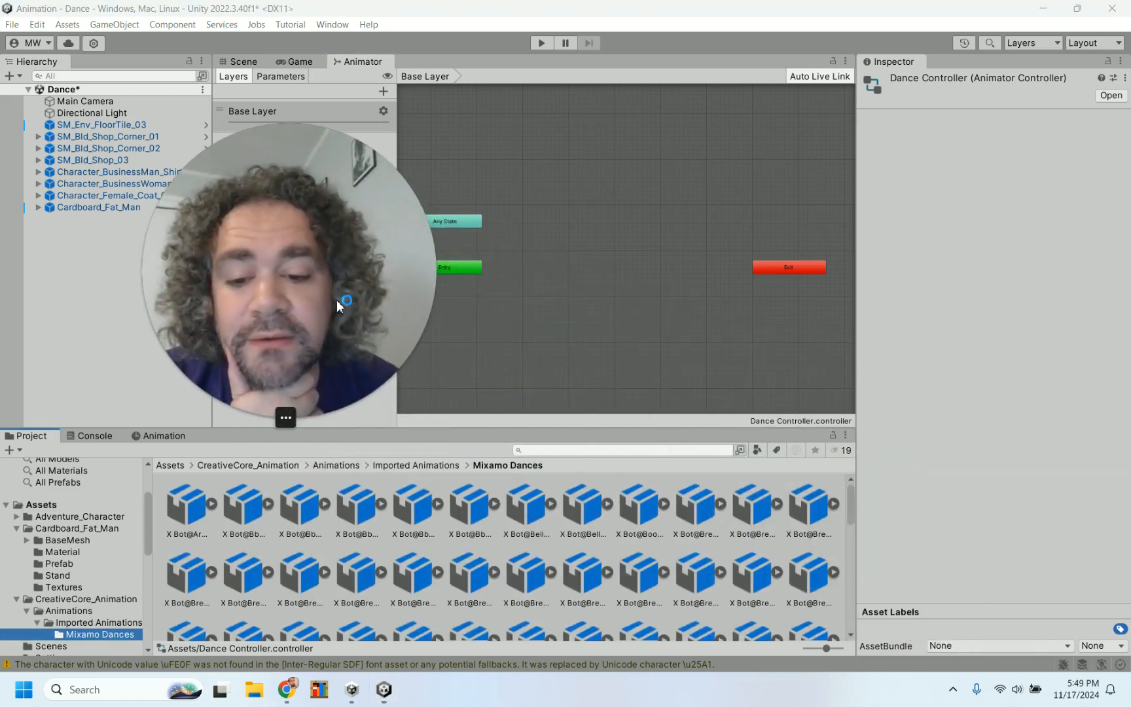
pyautogui.click(354, 521)
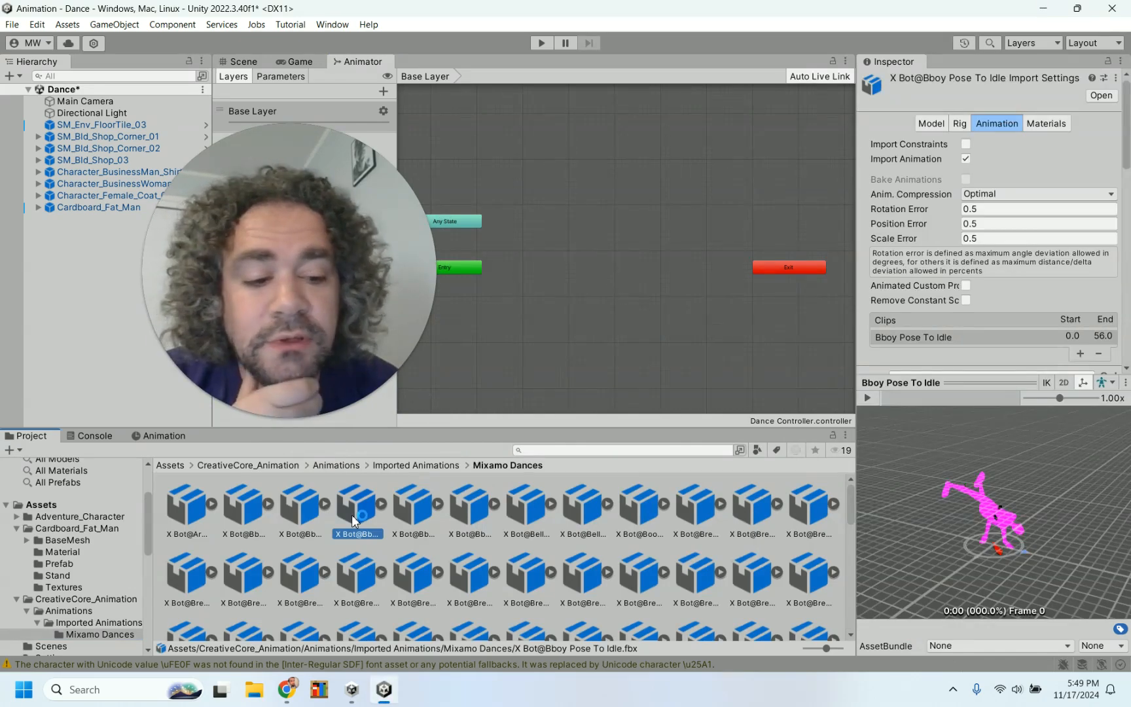
pyautogui.click(176, 521)
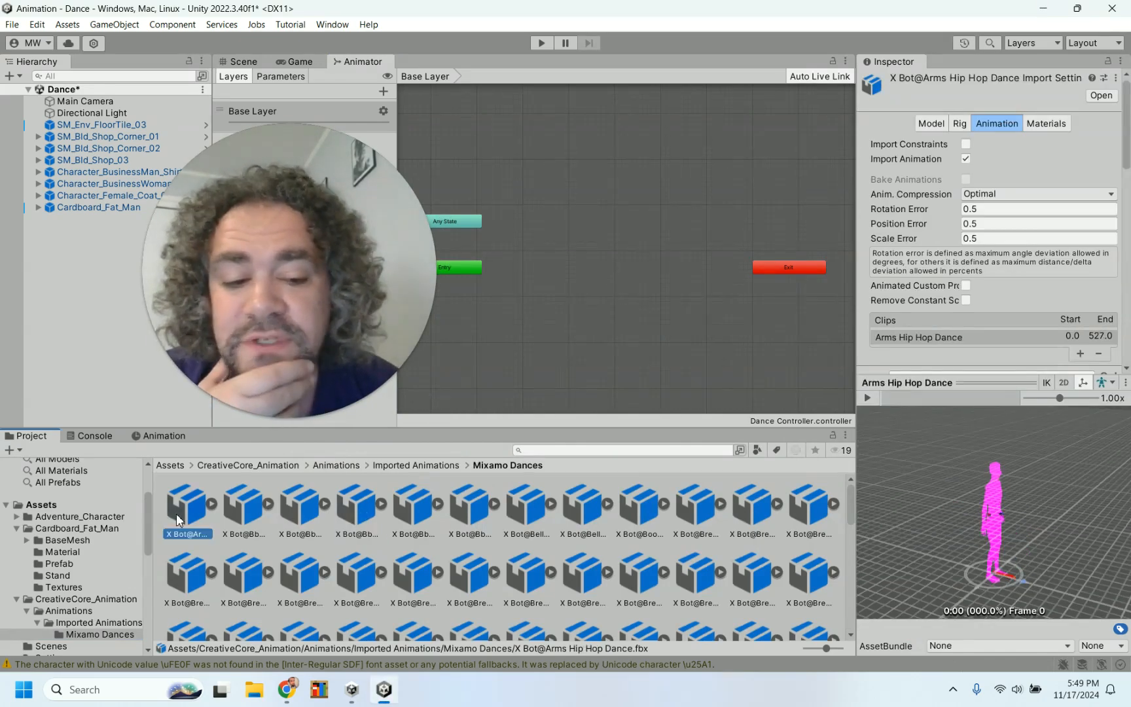
pyautogui.click(869, 398)
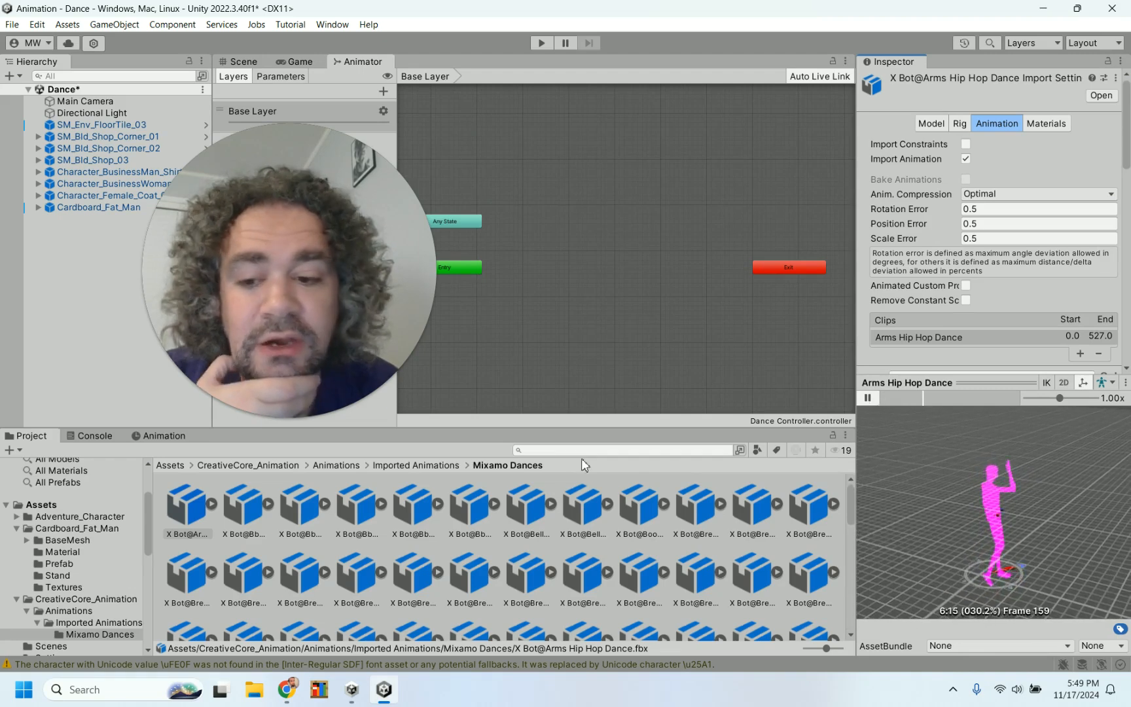
# Add the X Bot@Arms Hip Hop Dance animation to Dance Controller as the default state and place it beside Entry
pyautogui.moveTo(288, 325); pyautogui.dragTo(163, 333)
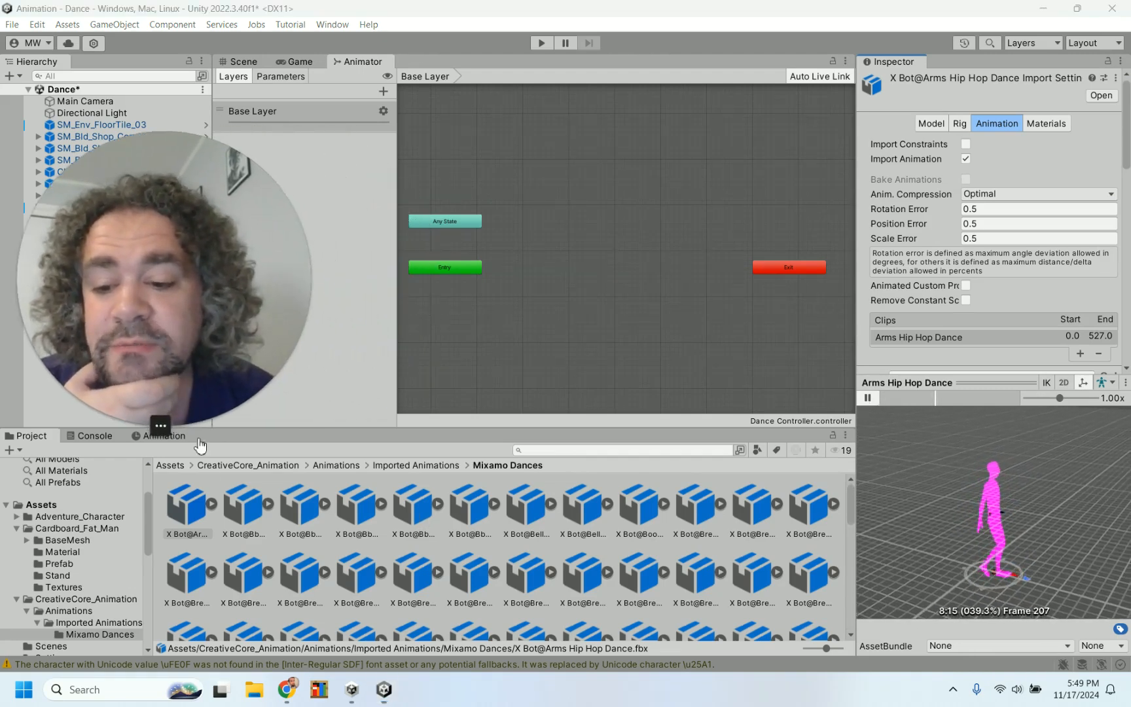
pyautogui.moveTo(181, 524); pyautogui.dragTo(540, 282)
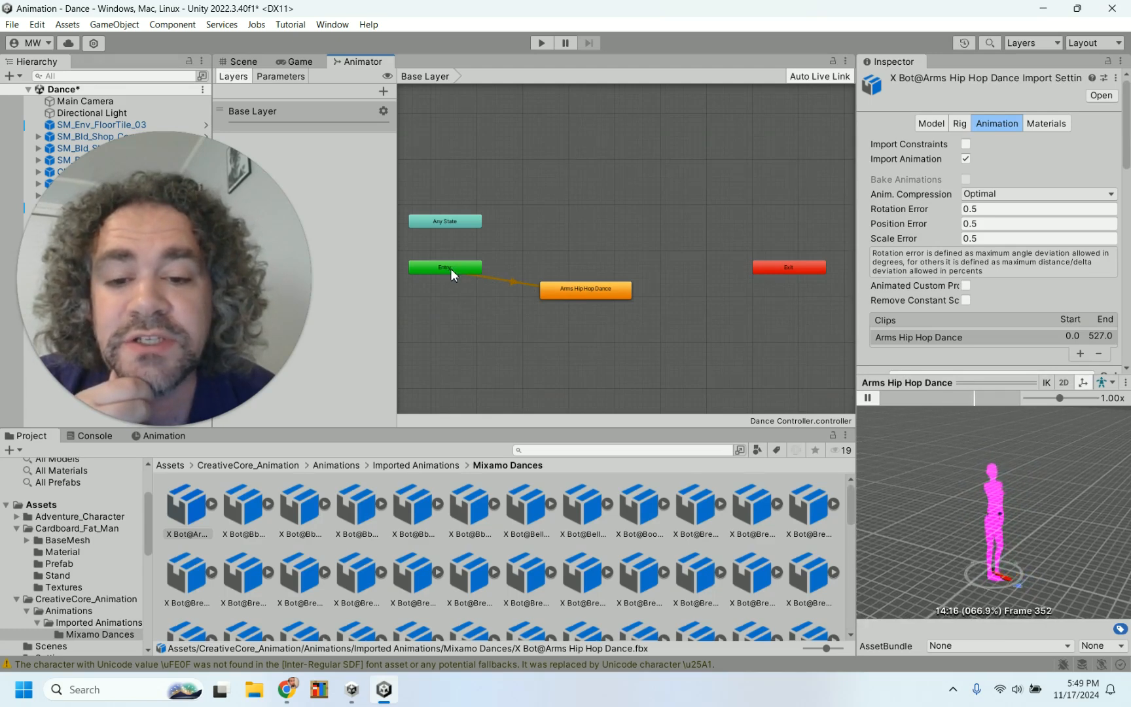
pyautogui.moveTo(584, 288); pyautogui.dragTo(571, 306)
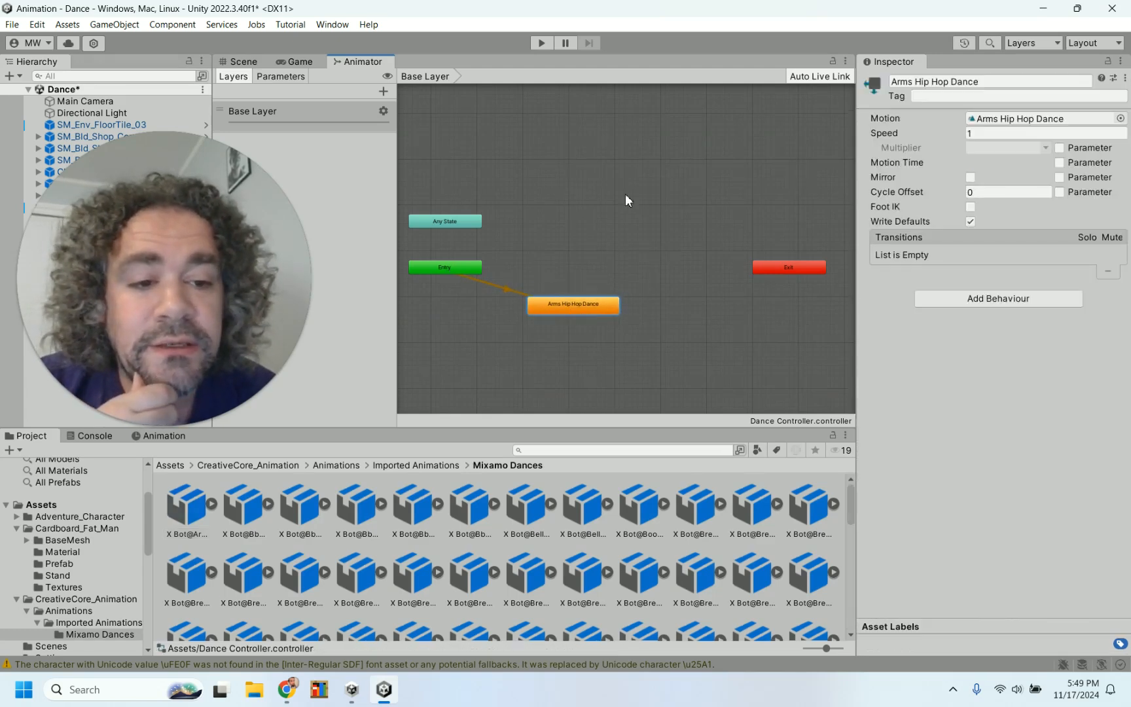
# Assign Dance Controller to the Animator of Cardboard_Fat_Man, and run the scene briefly to watch the dance
pyautogui.click(247, 62)
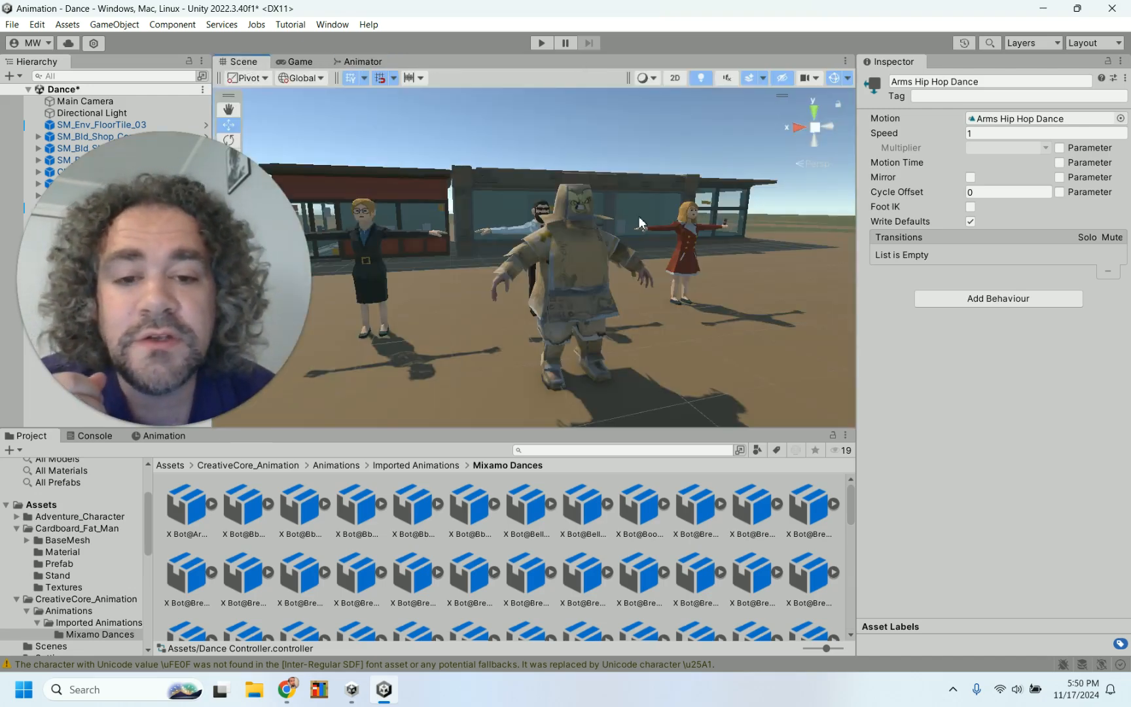
pyautogui.click(586, 251)
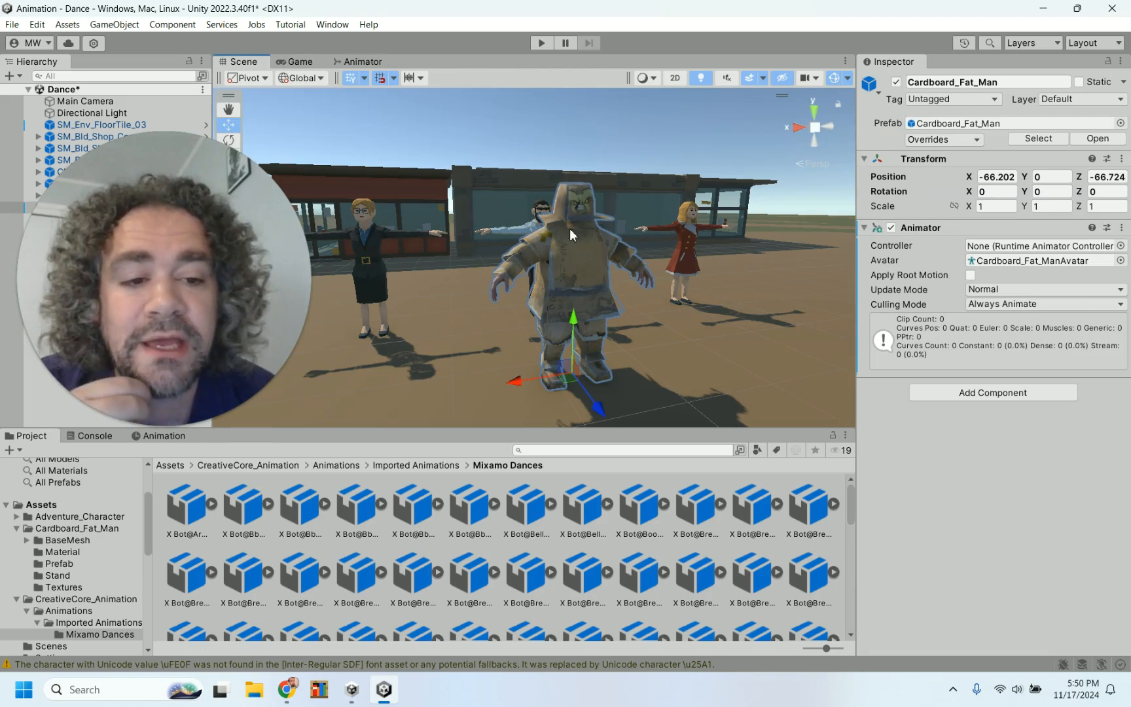
pyautogui.click(1121, 246)
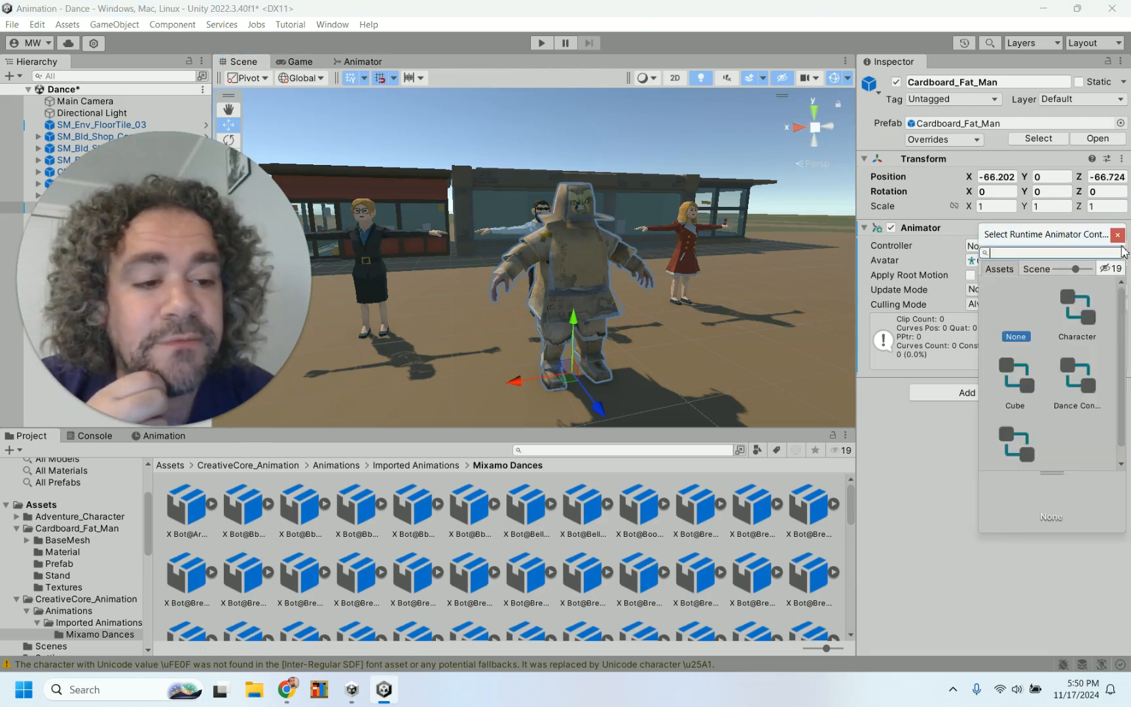
pyautogui.click(1079, 376)
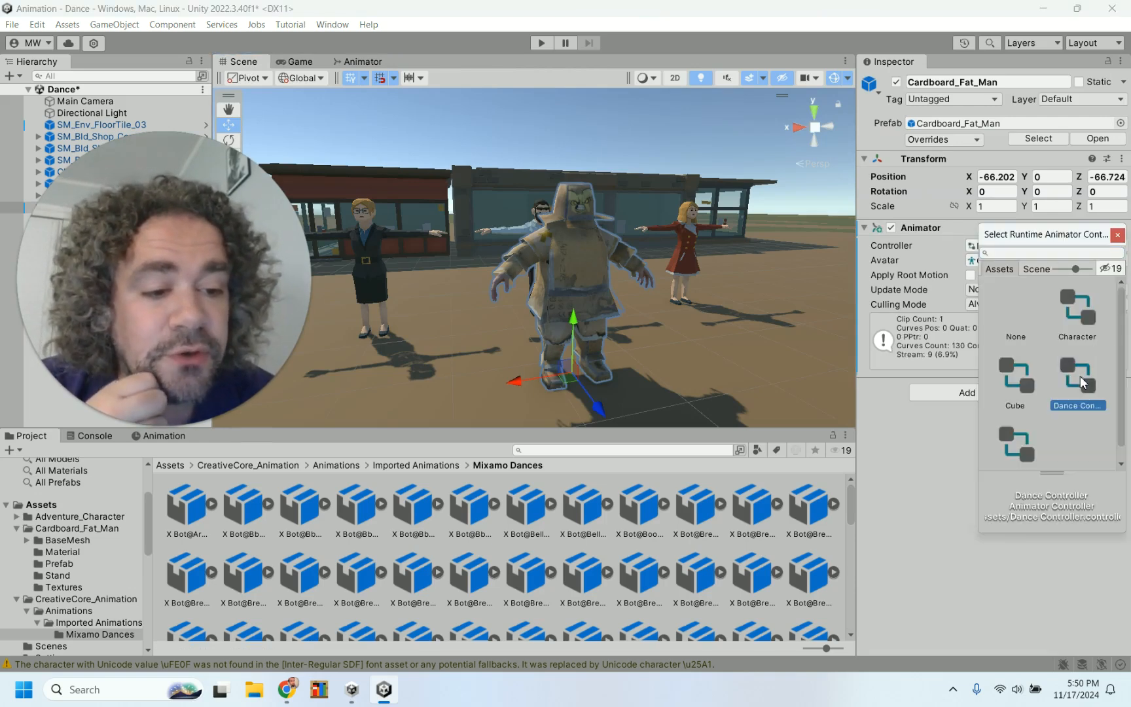
pyautogui.click(1117, 236)
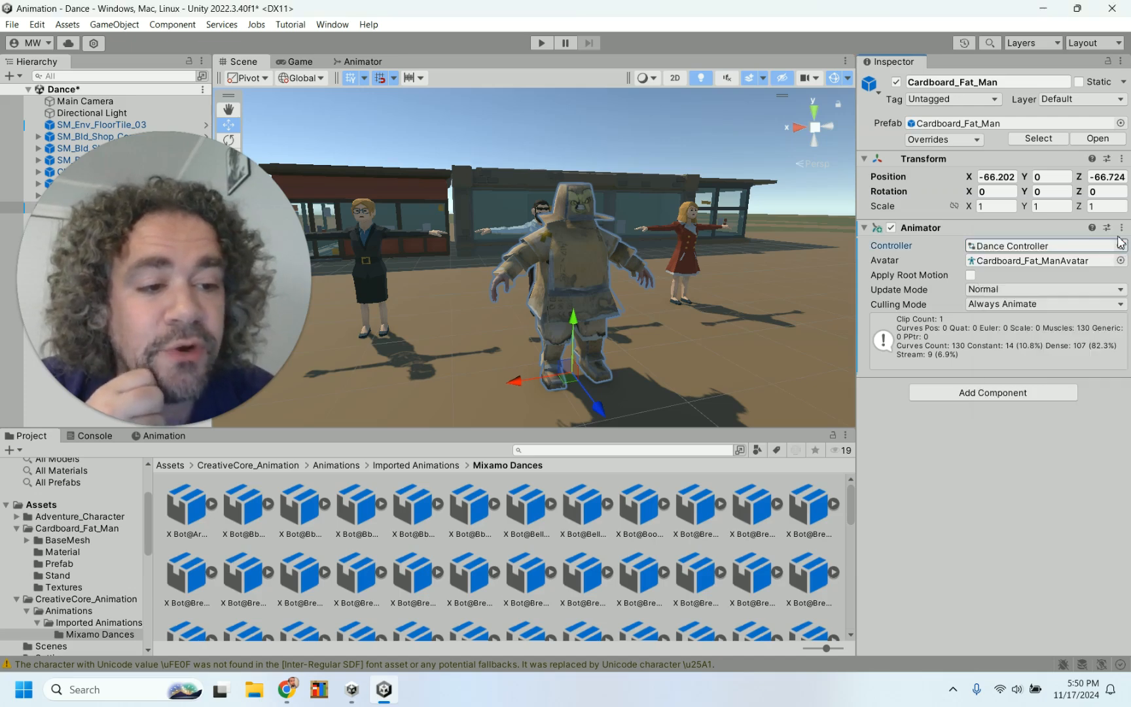
pyautogui.click(541, 43)
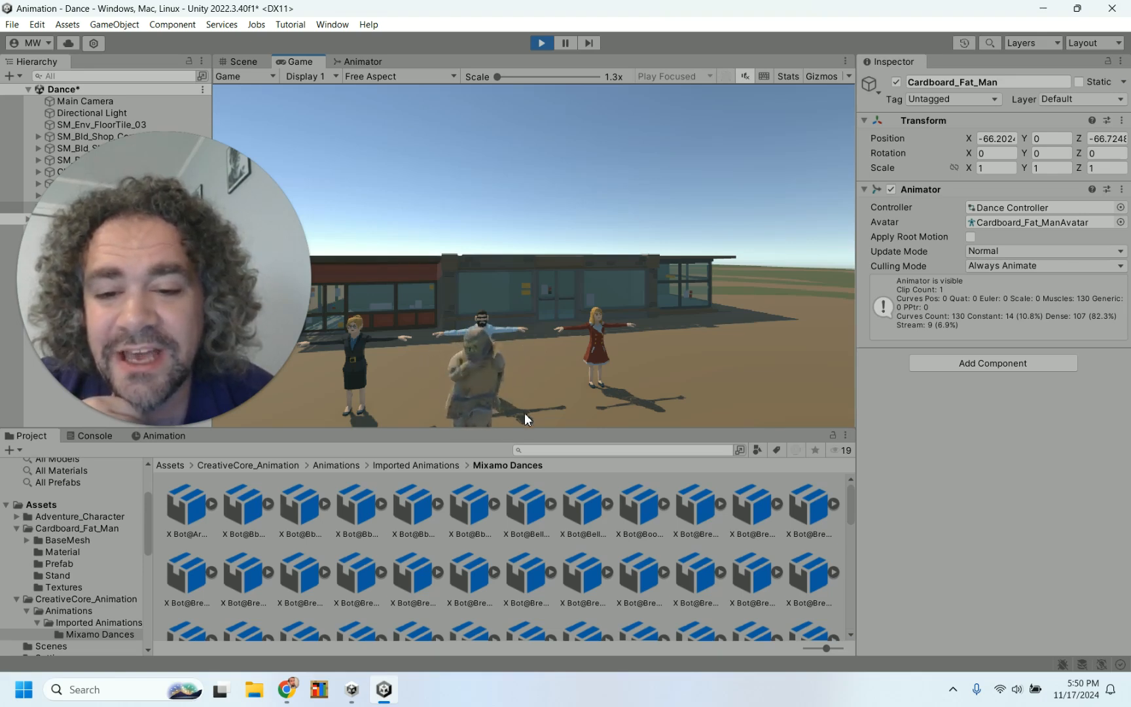
pyautogui.click(541, 43)
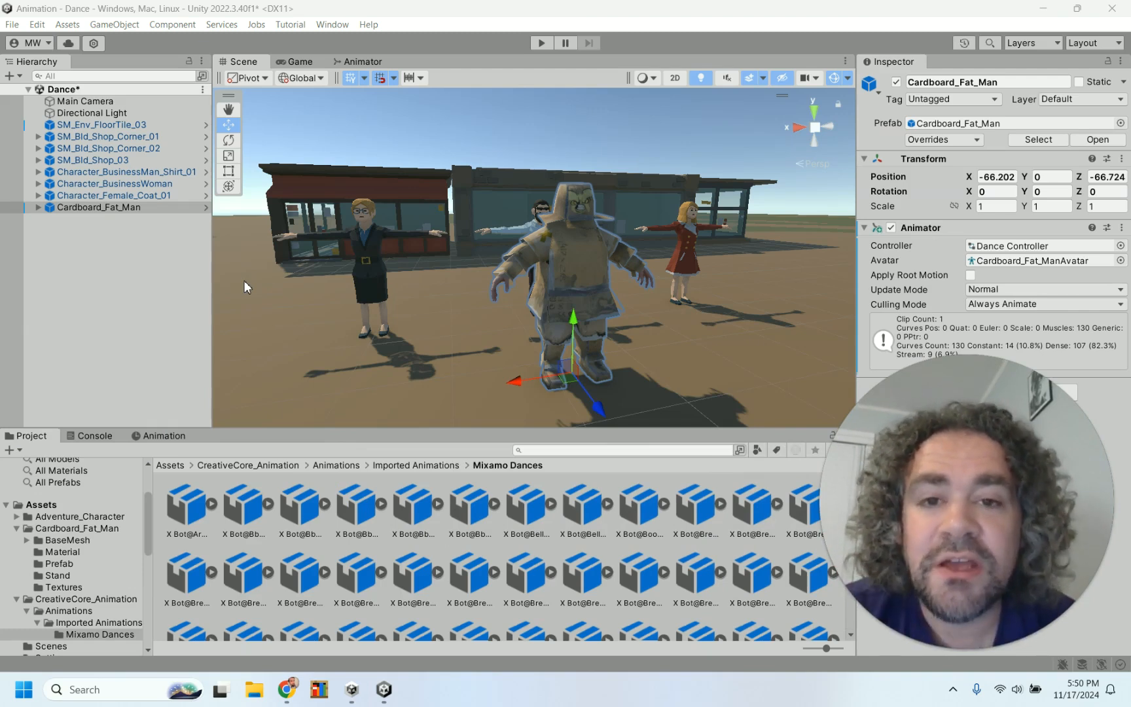
# Align the Main Camera with the current Scene view and start playing the scene
pyautogui.click(113, 104)
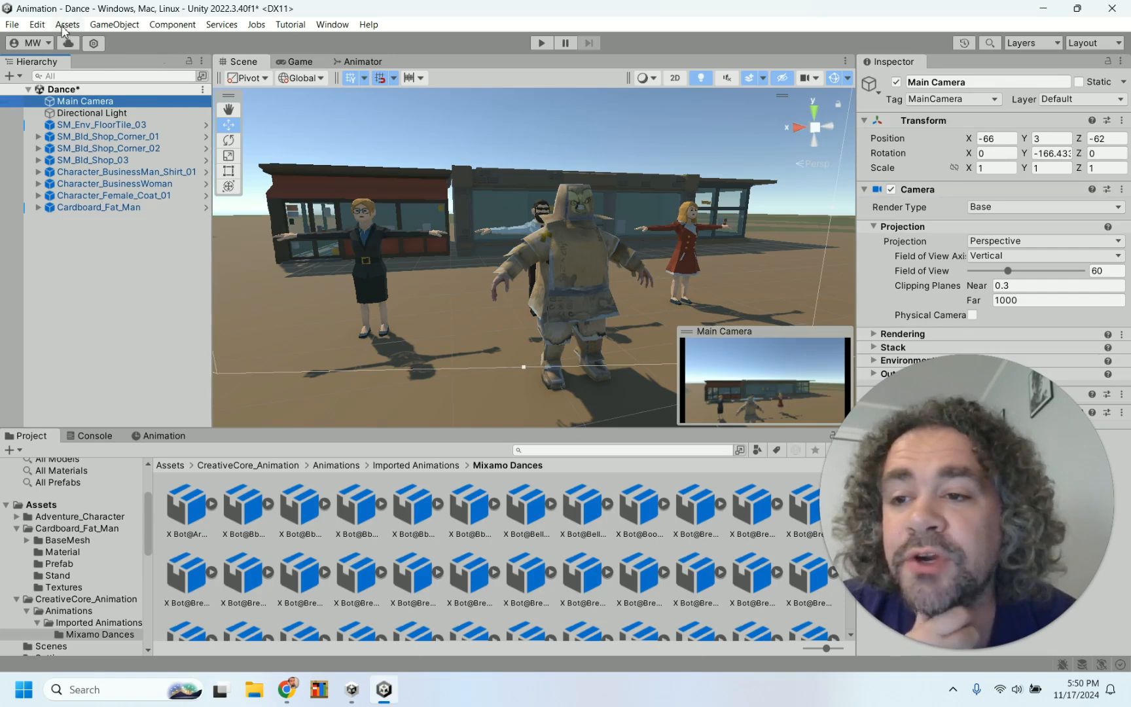
pyautogui.click(115, 25)
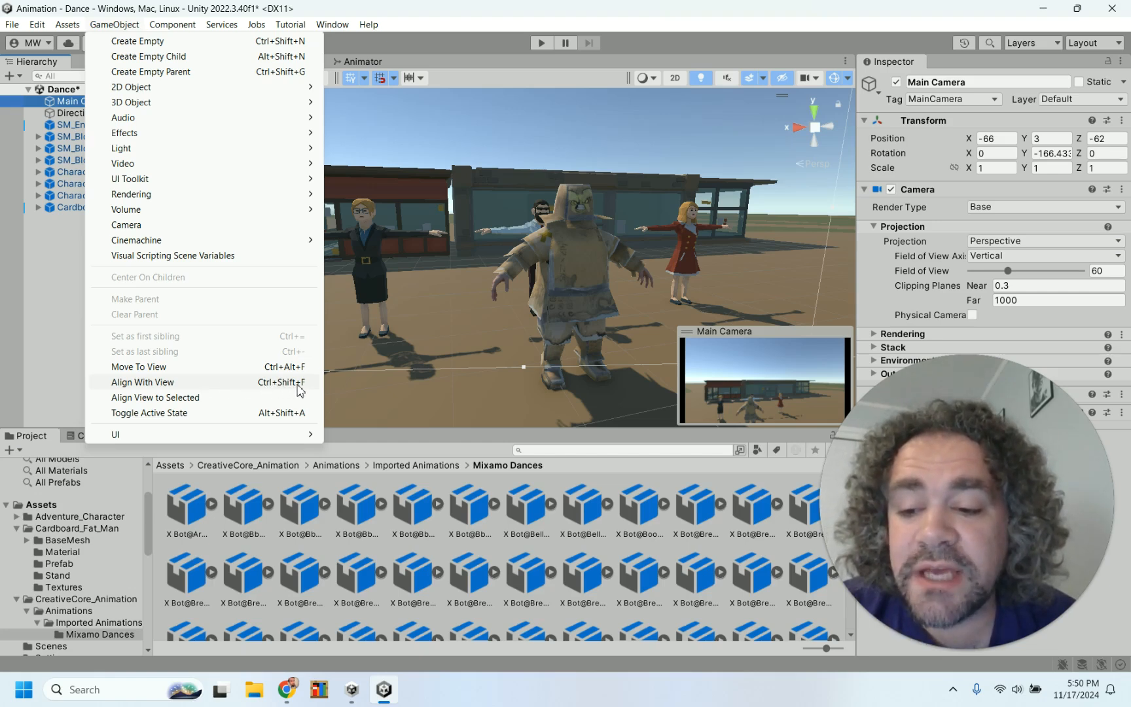
pyautogui.click(211, 383)
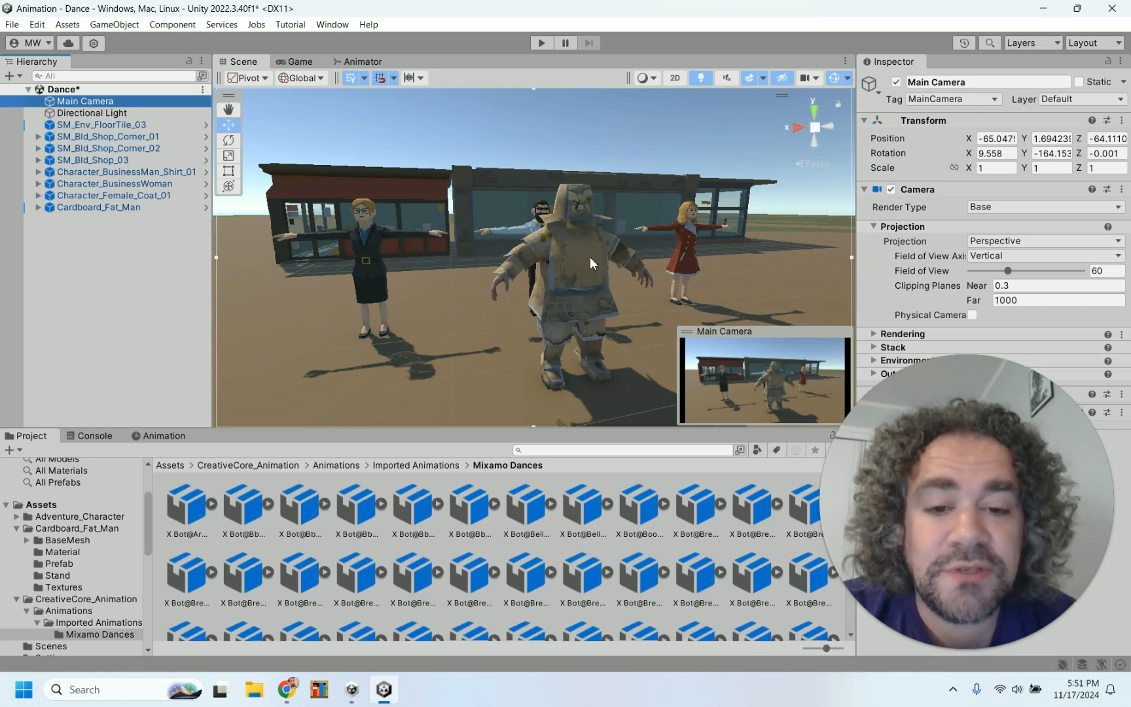
pyautogui.click(543, 43)
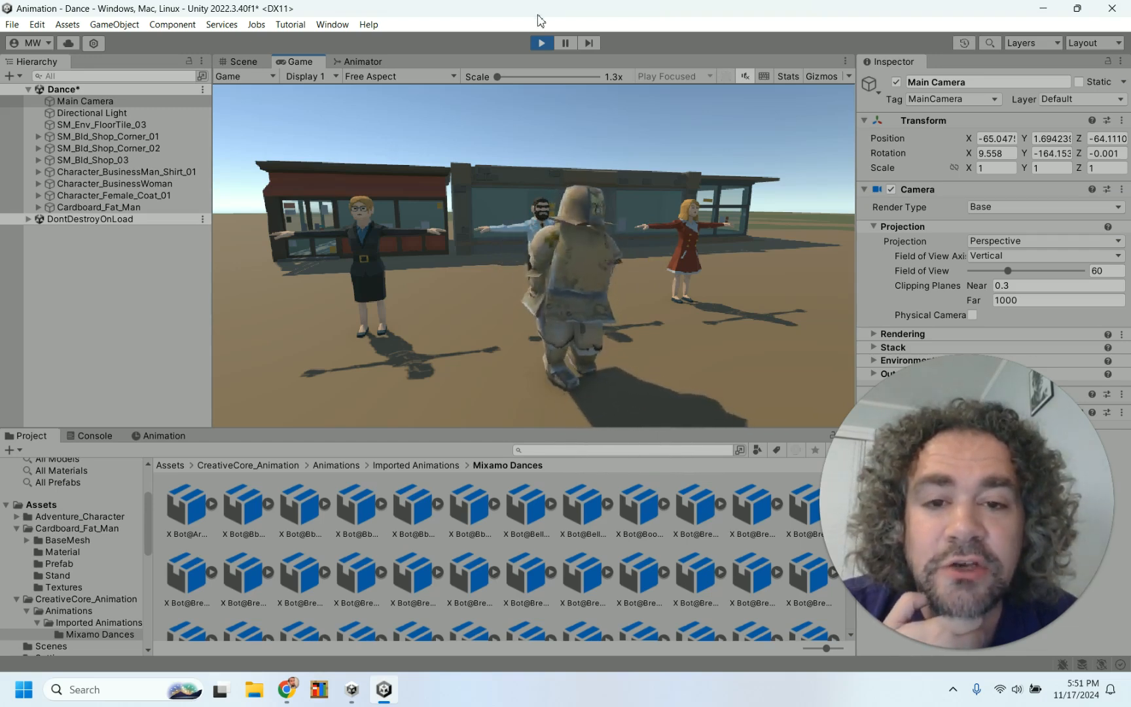
# Line up the Arms Hip Hop Dance state between Entry and Exit, and dock the Animator below the running Game view with more height
pyautogui.click(357, 61)
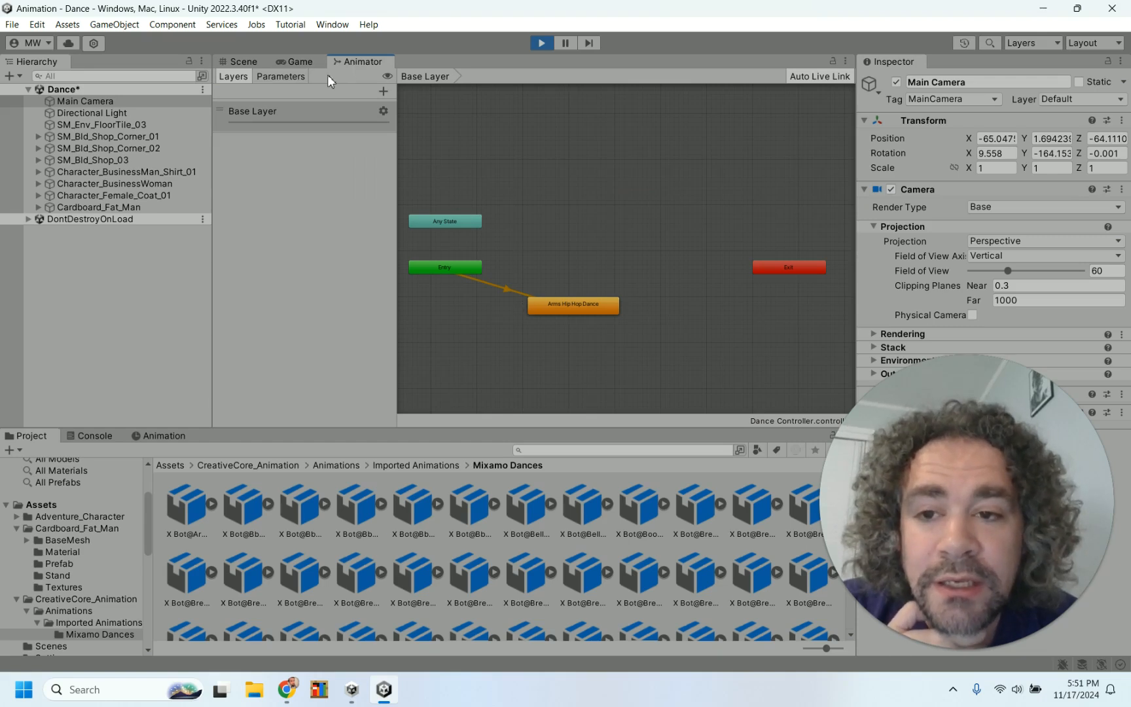
pyautogui.click(300, 62)
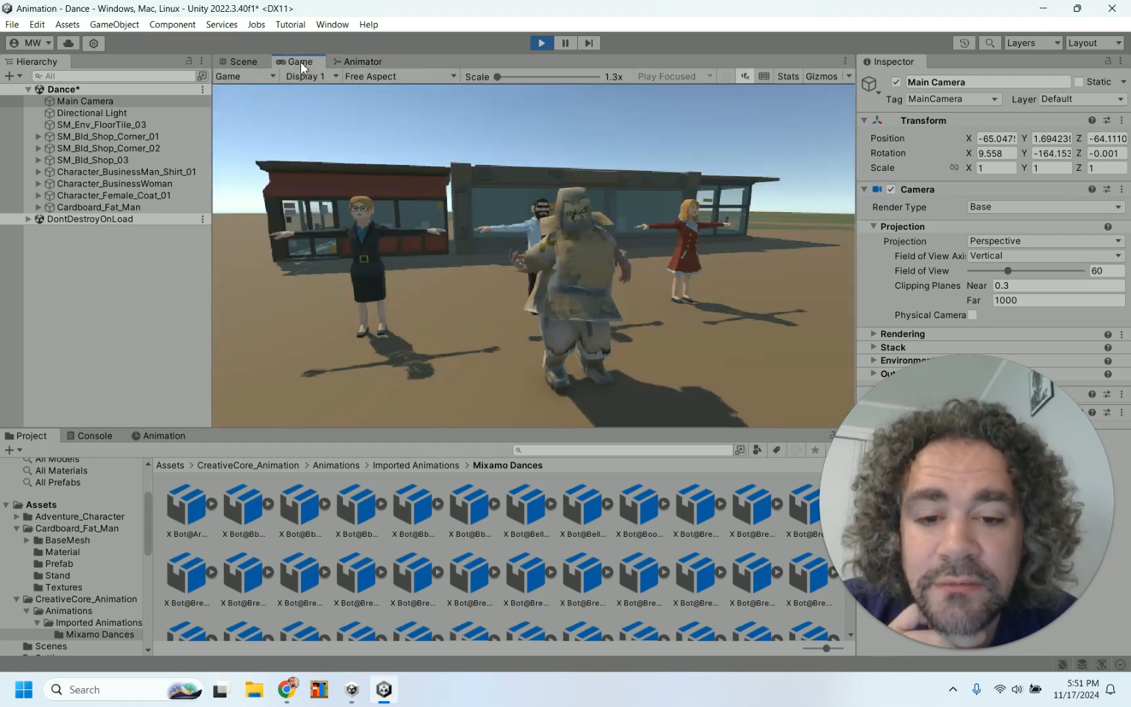
pyautogui.click(362, 61)
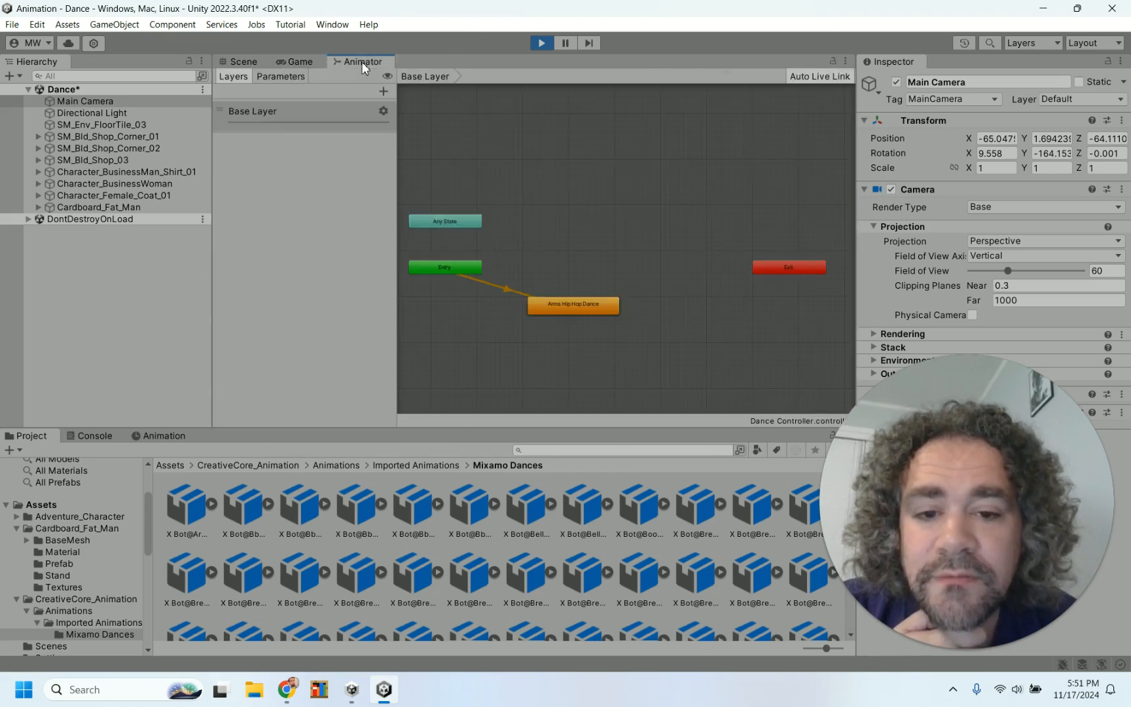
pyautogui.moveTo(582, 314); pyautogui.dragTo(627, 282)
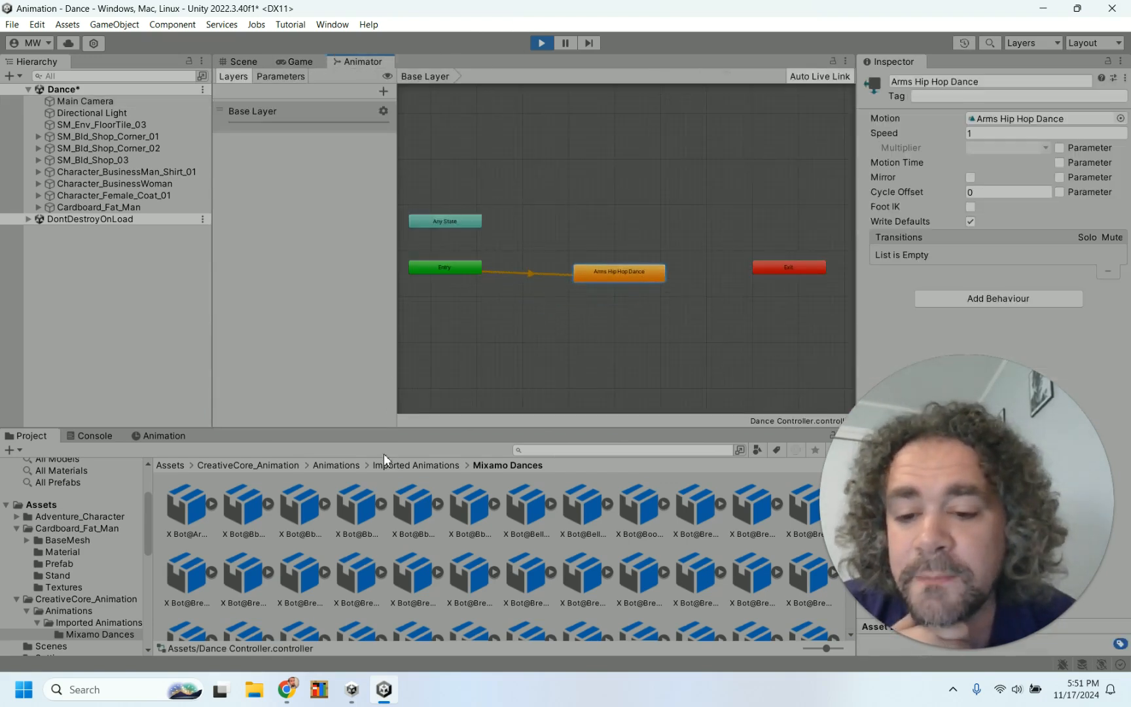
pyautogui.moveTo(359, 65); pyautogui.dragTo(229, 437)
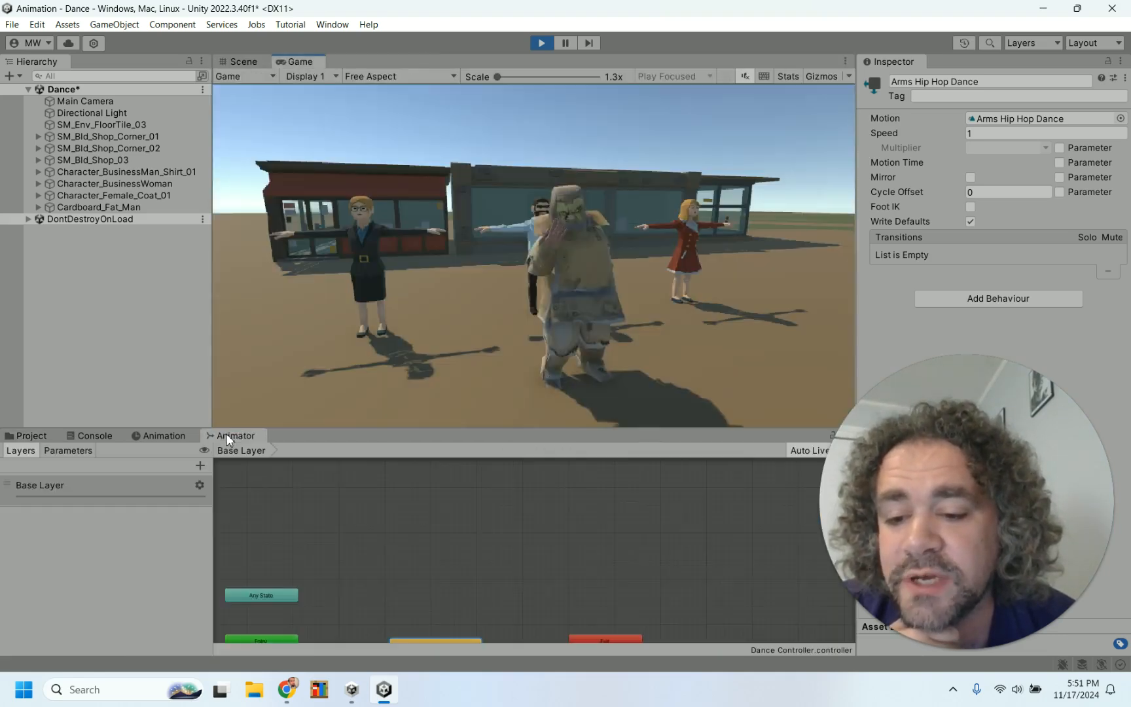
pyautogui.moveTo(305, 429); pyautogui.dragTo(304, 317)
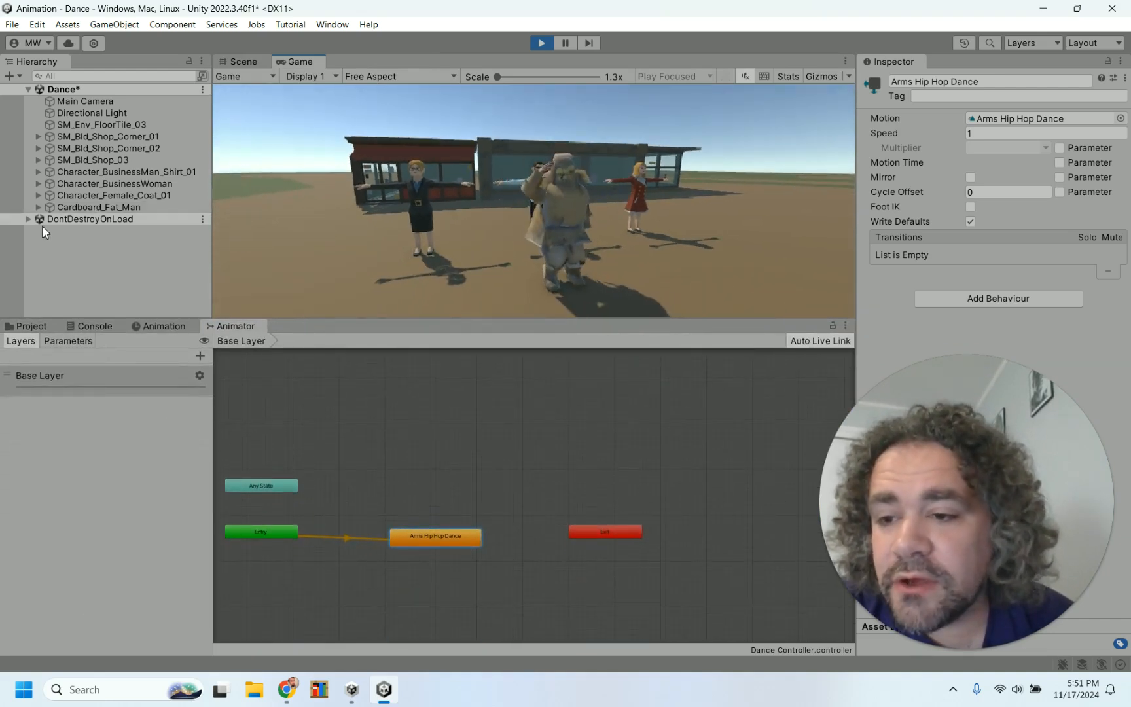
# Select Cardboard_Fat_Man to watch its running state in the Animator, and stop playing the scene
pyautogui.click(151, 208)
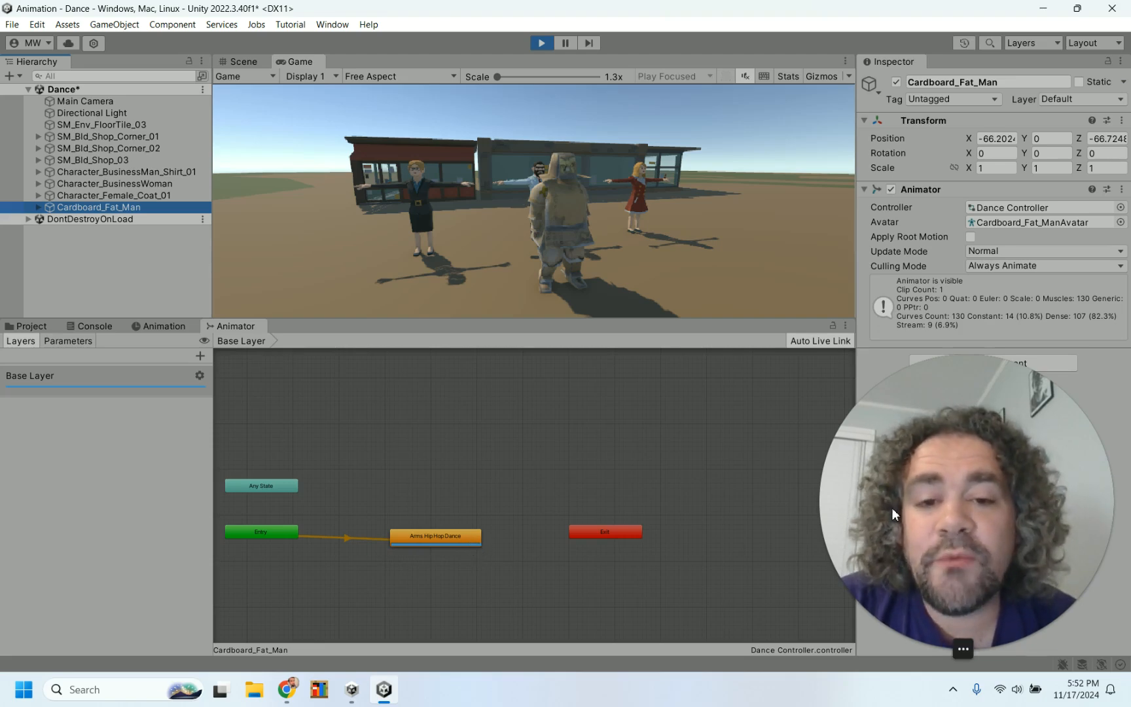
pyautogui.click(540, 43)
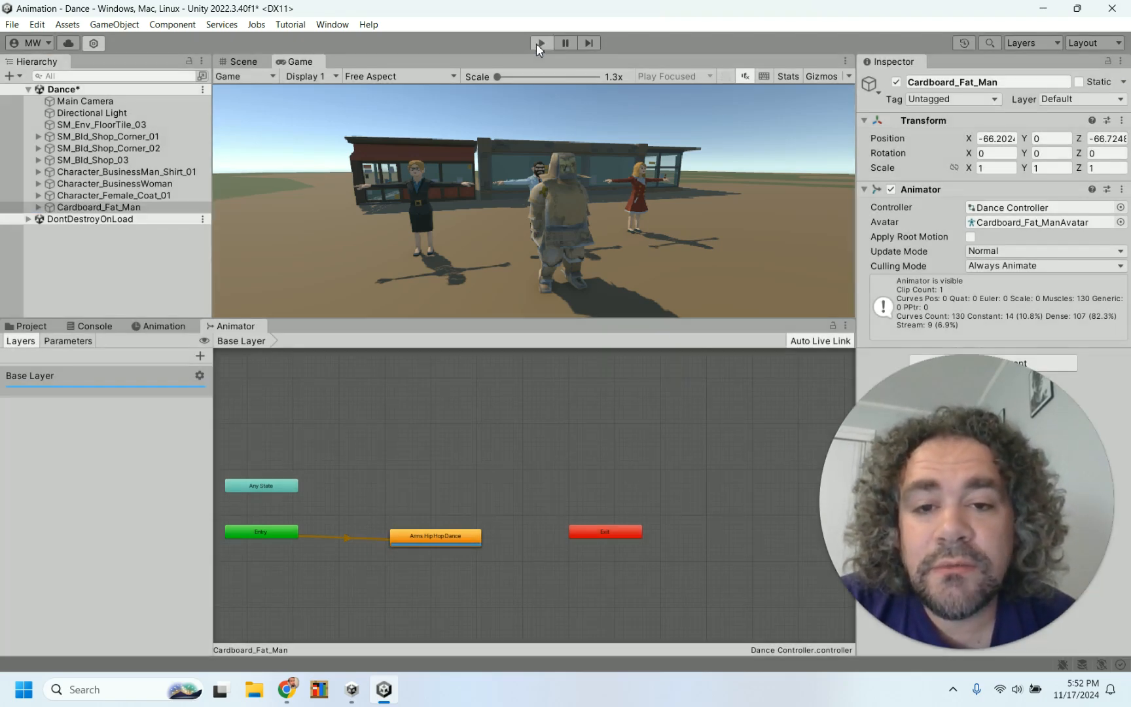
# Create a transition from the Arms Hip Hop Dance state to Exit
pyautogui.click(472, 540)
pyautogui.rightClick(472, 541)
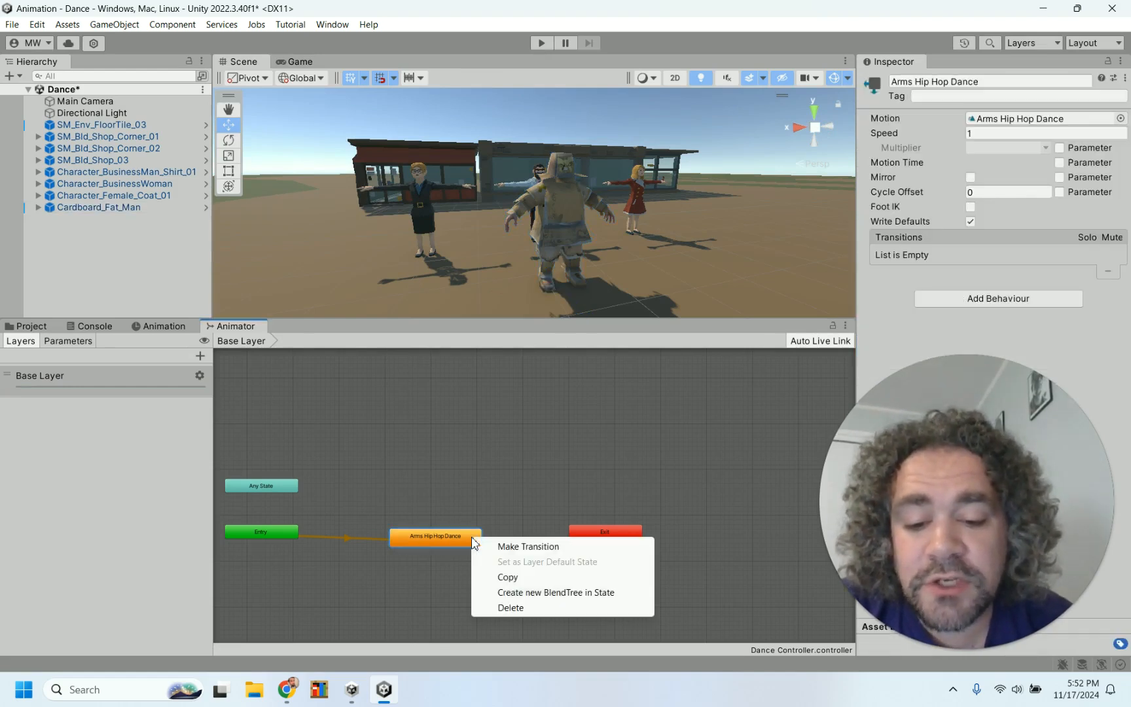
pyautogui.click(507, 547)
pyautogui.click(587, 532)
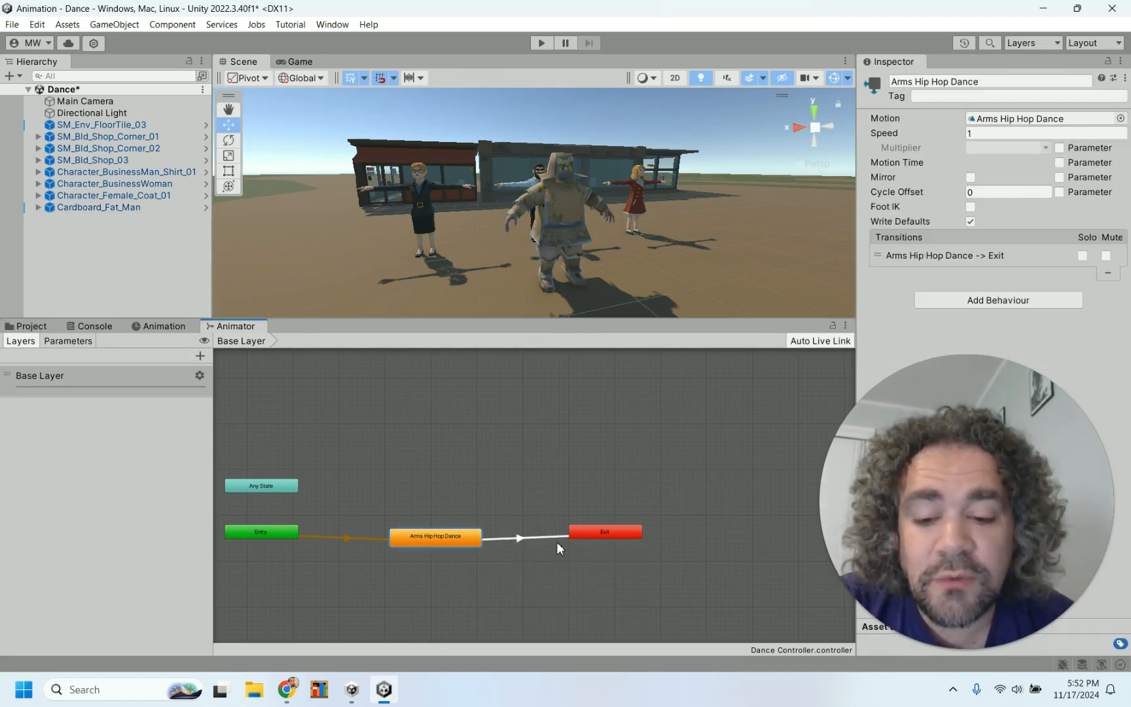
pyautogui.scroll(-2, 412, 540)
pyautogui.scroll(3, 414, 540)
pyautogui.moveTo(368, 498); pyautogui.dragTo(503, 440)
pyautogui.moveTo(336, 467); pyautogui.dragTo(421, 414, button='middle')
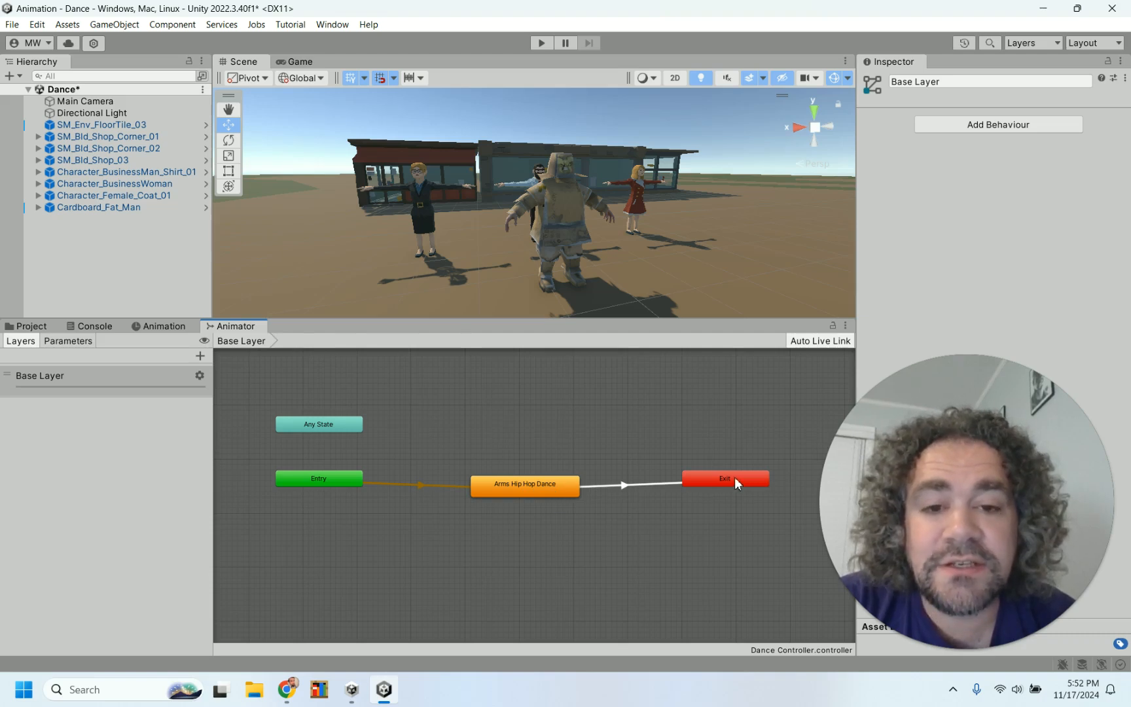
# Run the scene with Cardboard_Fat_Man selected to watch the dance cycle in the Animator, and stop it
pyautogui.click(539, 44)
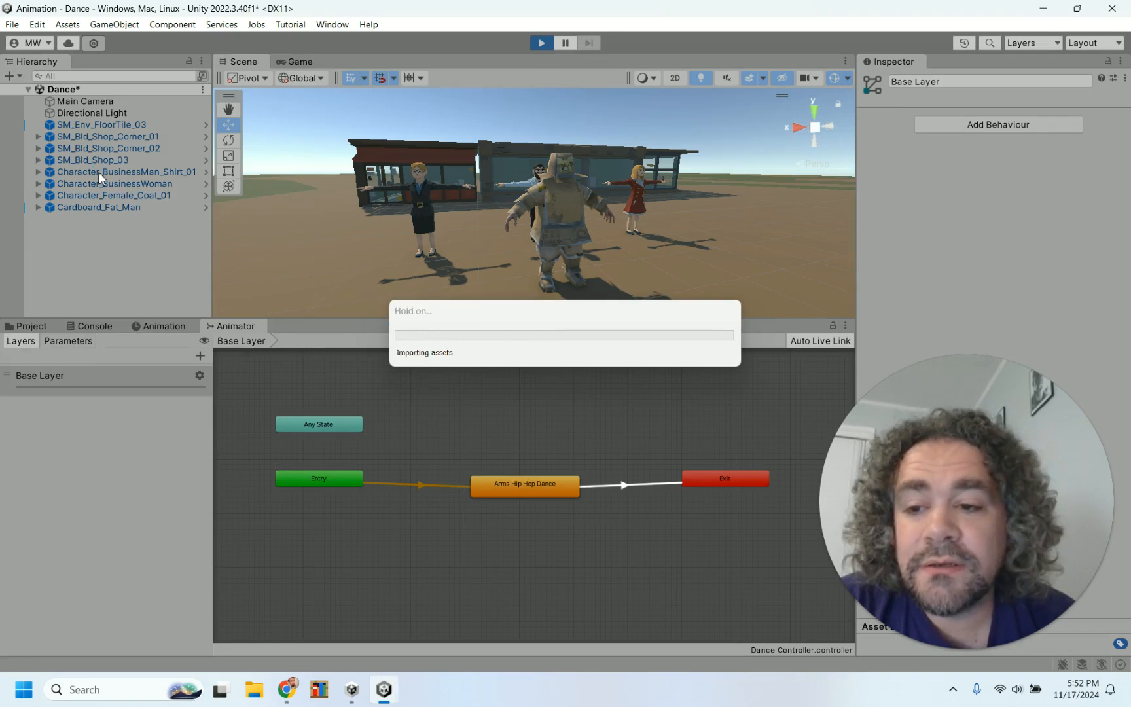
pyautogui.click(105, 207)
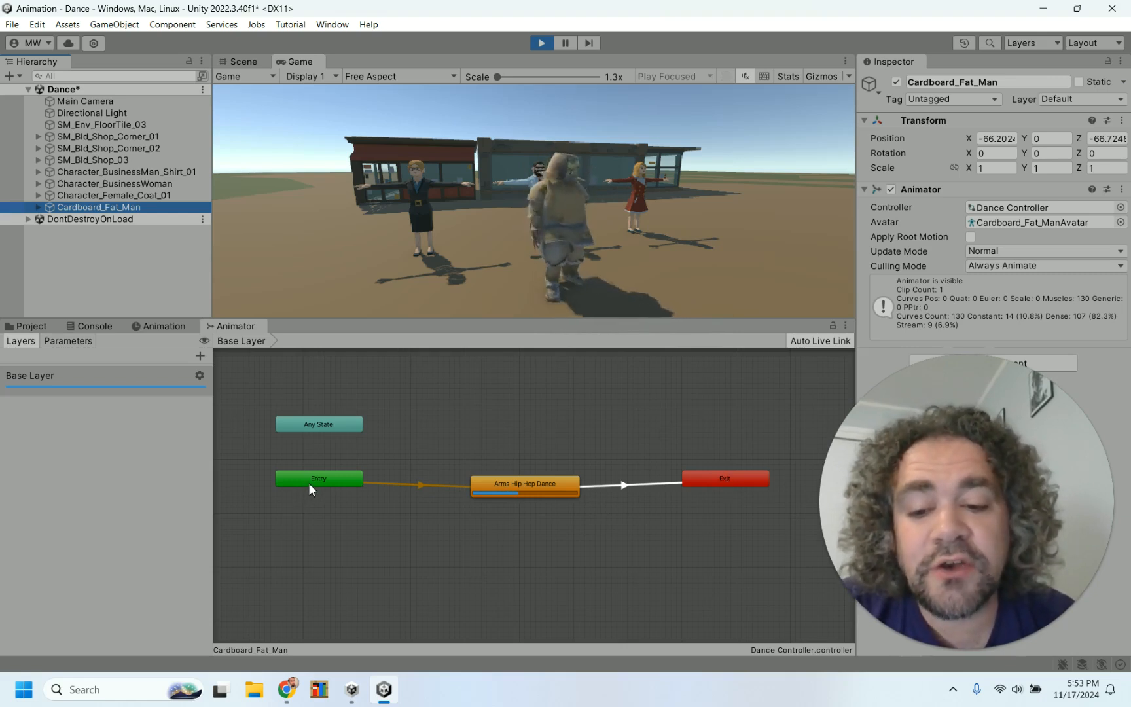
pyautogui.click(540, 43)
# Move the Arms Hip Hop Dance state closer to Entry and delete its transition to Exit
pyautogui.moveTo(535, 487); pyautogui.dragTo(466, 500)
pyautogui.click(587, 494)
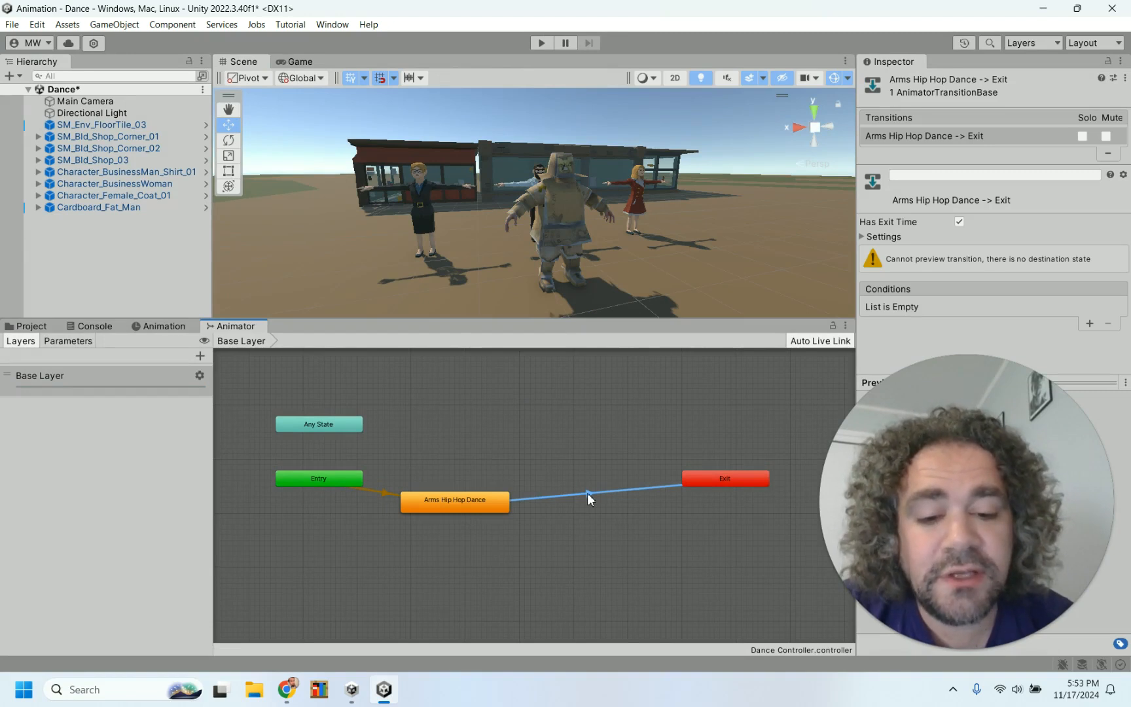
pyautogui.press('Delete')
pyautogui.moveTo(955, 513); pyautogui.dragTo(939, 265)
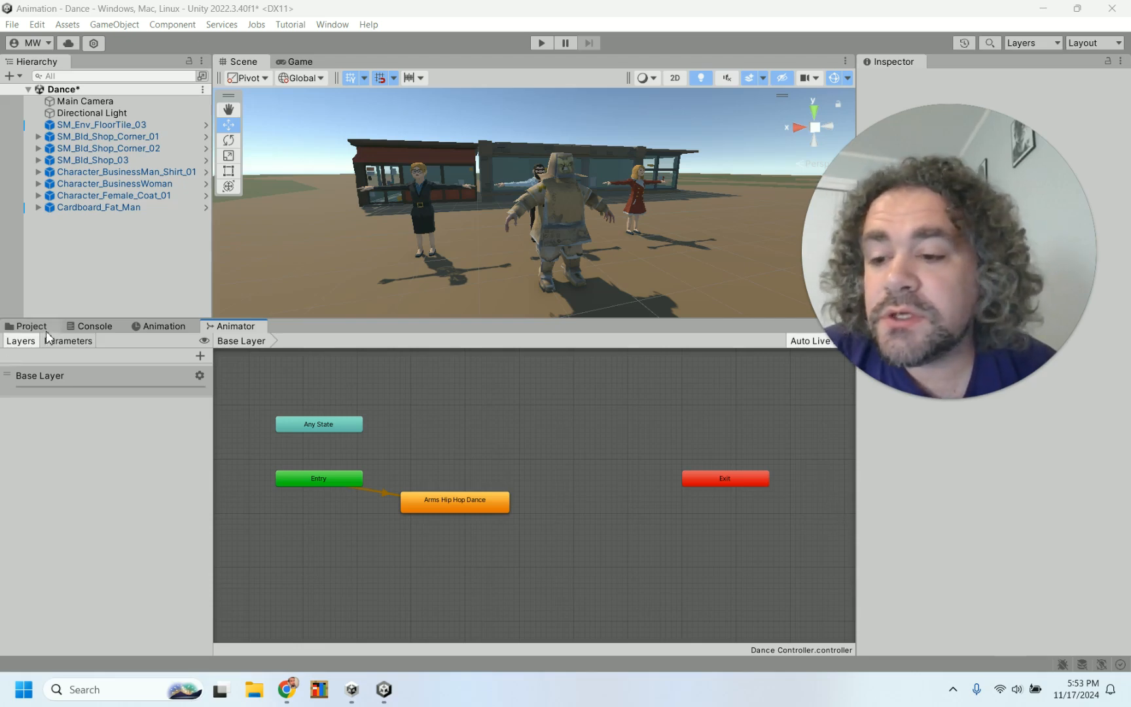
# Dock the Animator beside the Scene and Game views, above the Mixamo Dances folder, and select Arms Hip Hop Dance
pyautogui.click(27, 326)
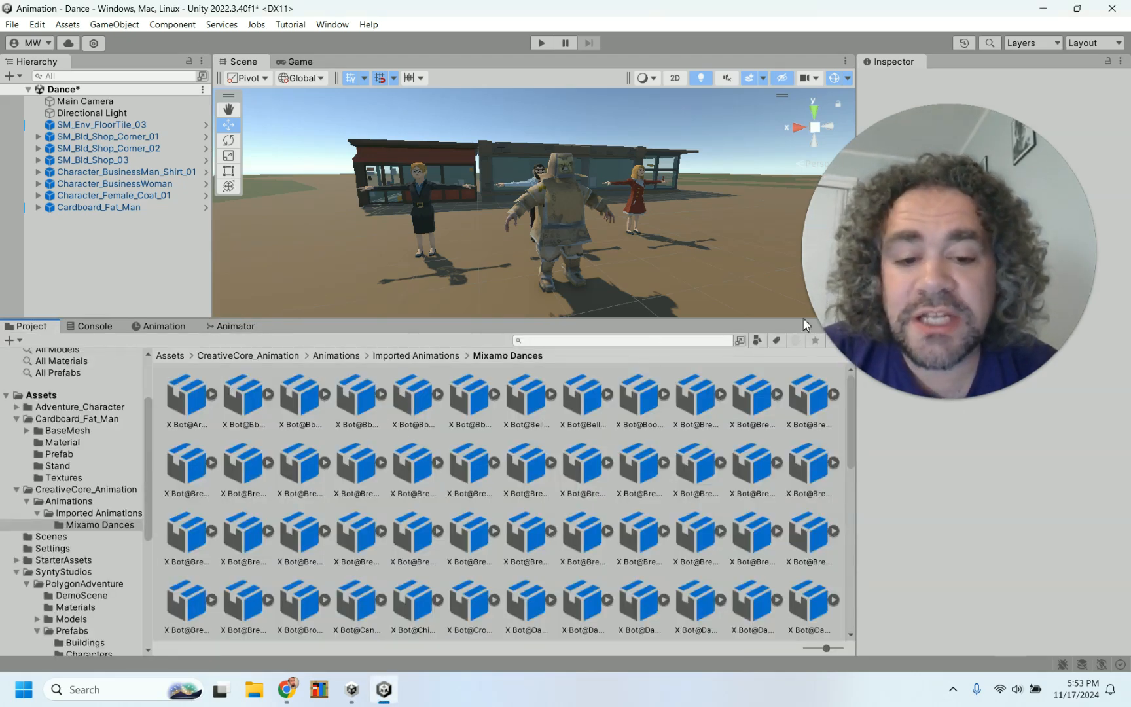
pyautogui.moveTo(231, 326); pyautogui.dragTo(343, 72)
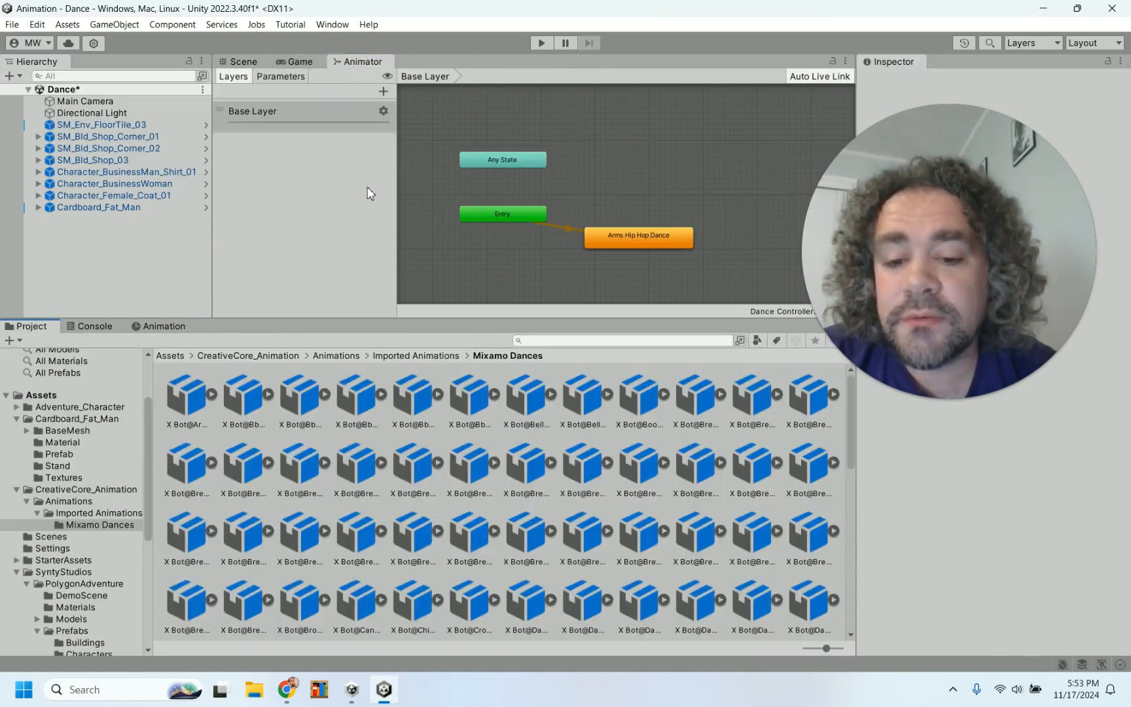
pyautogui.click(632, 234)
pyautogui.moveTo(960, 131); pyautogui.dragTo(1070, 256)
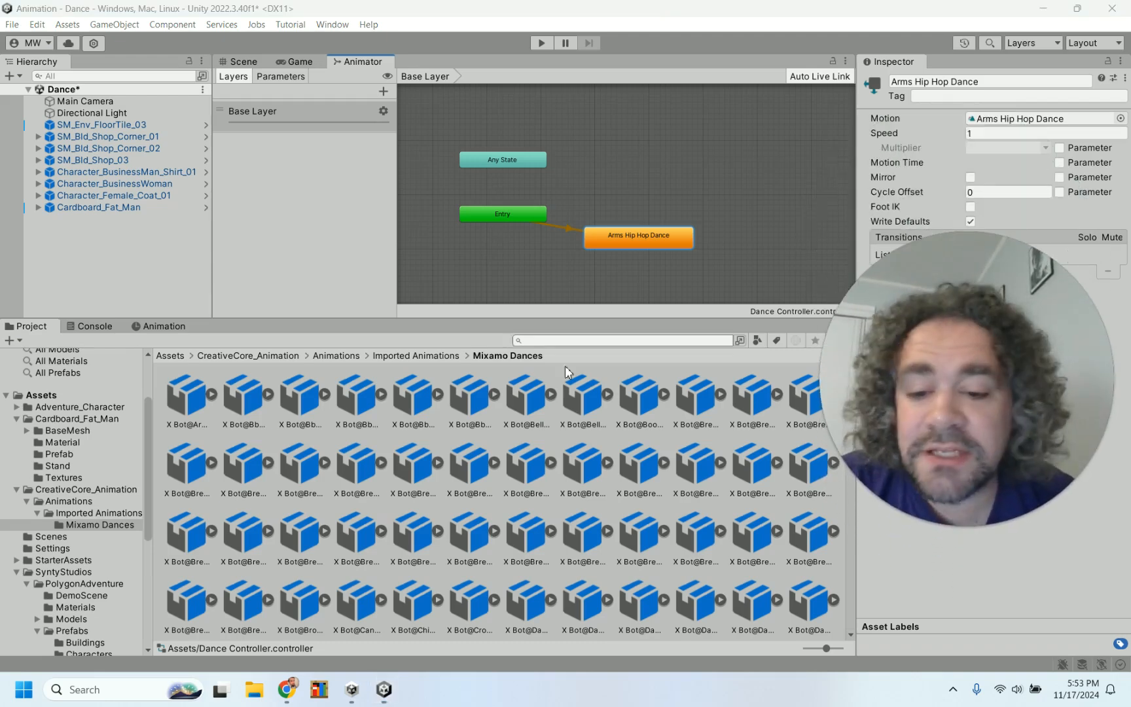
# Select the X Bot@Bboy Hip Hop Move animation and play its preview
pyautogui.click(182, 410)
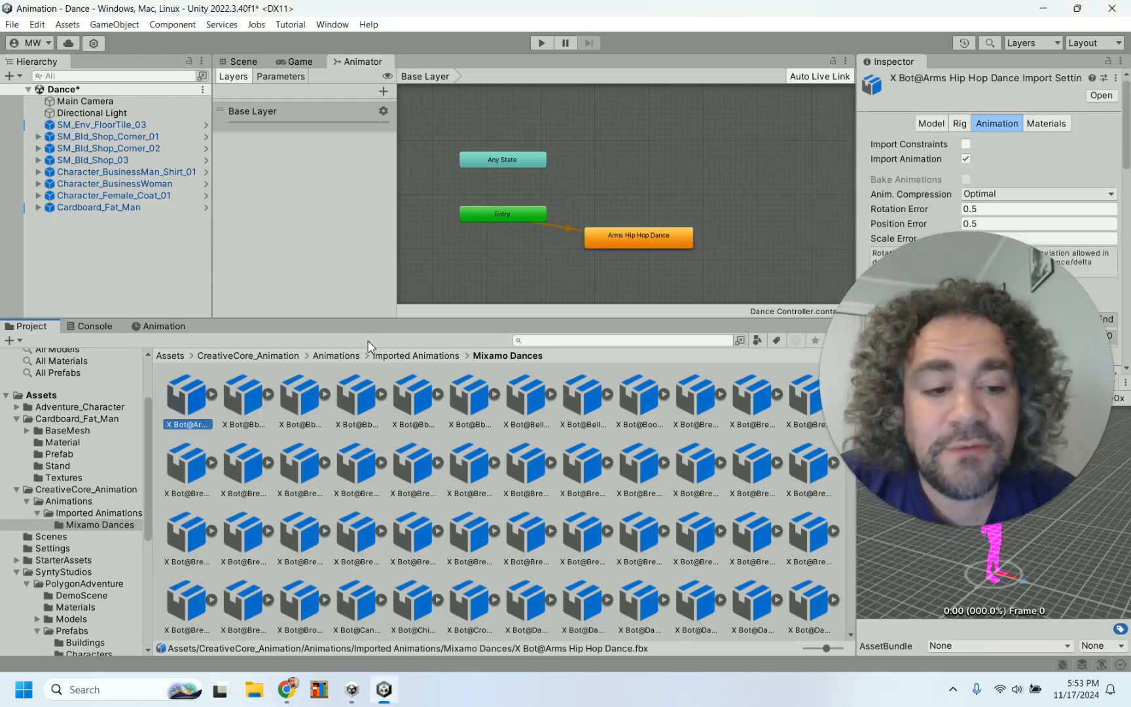
pyautogui.moveTo(968, 293); pyautogui.dragTo(449, 109)
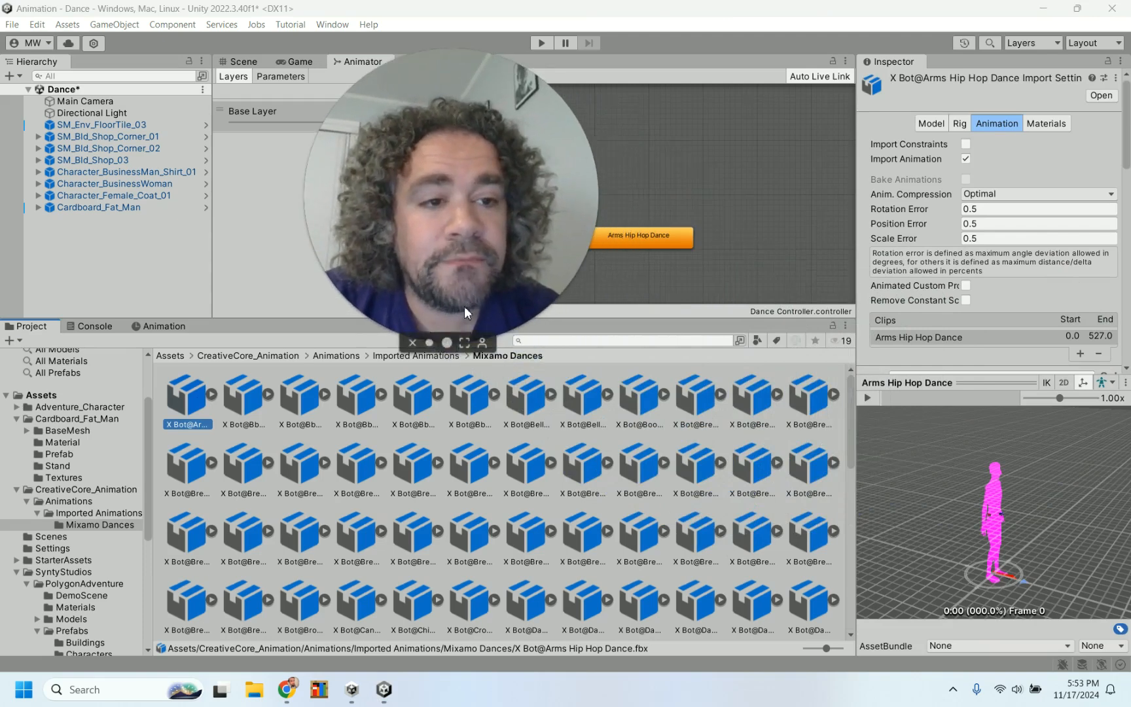
pyautogui.click(243, 399)
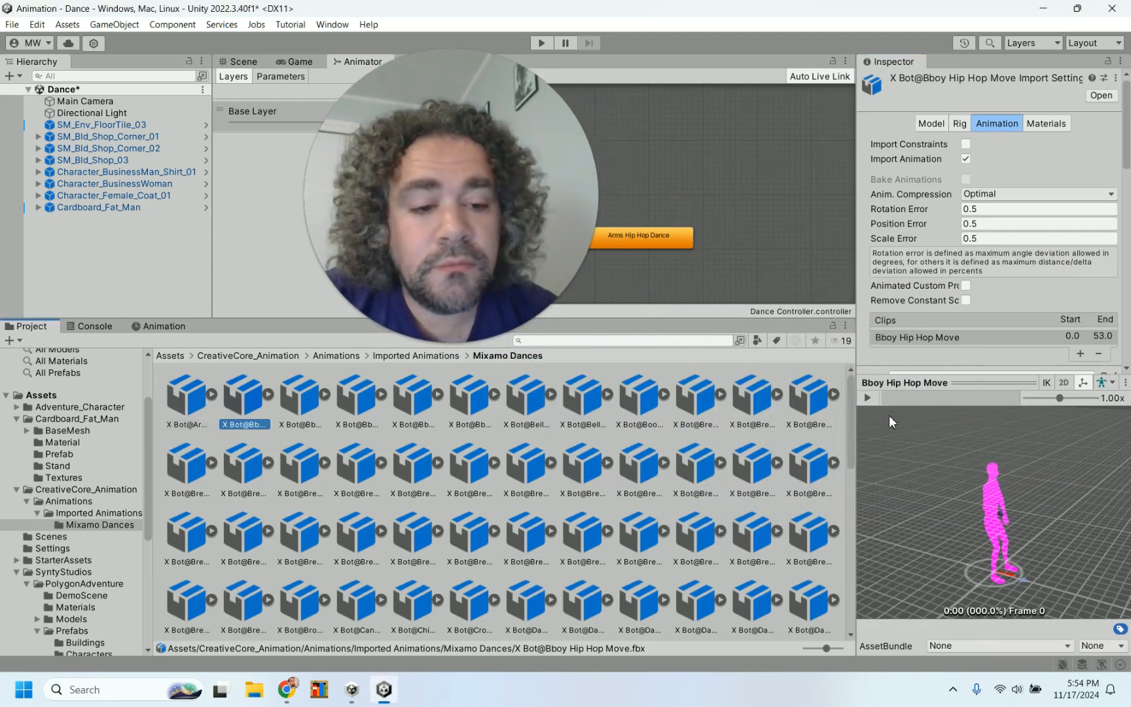
pyautogui.click(868, 398)
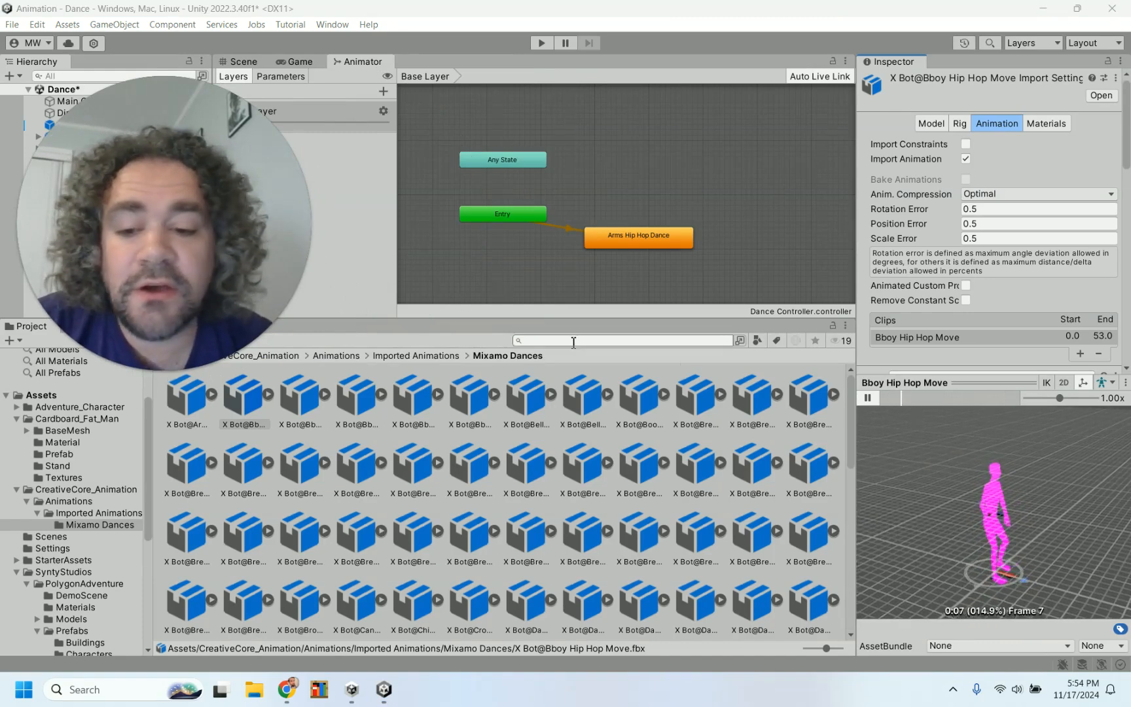
# Add Bboy Hip Hop Move as a state above Arms Hip Hop Dance, with a transition leading to it from Arms Hip Hop Dance
pyautogui.moveTo(244, 397); pyautogui.dragTo(750, 182)
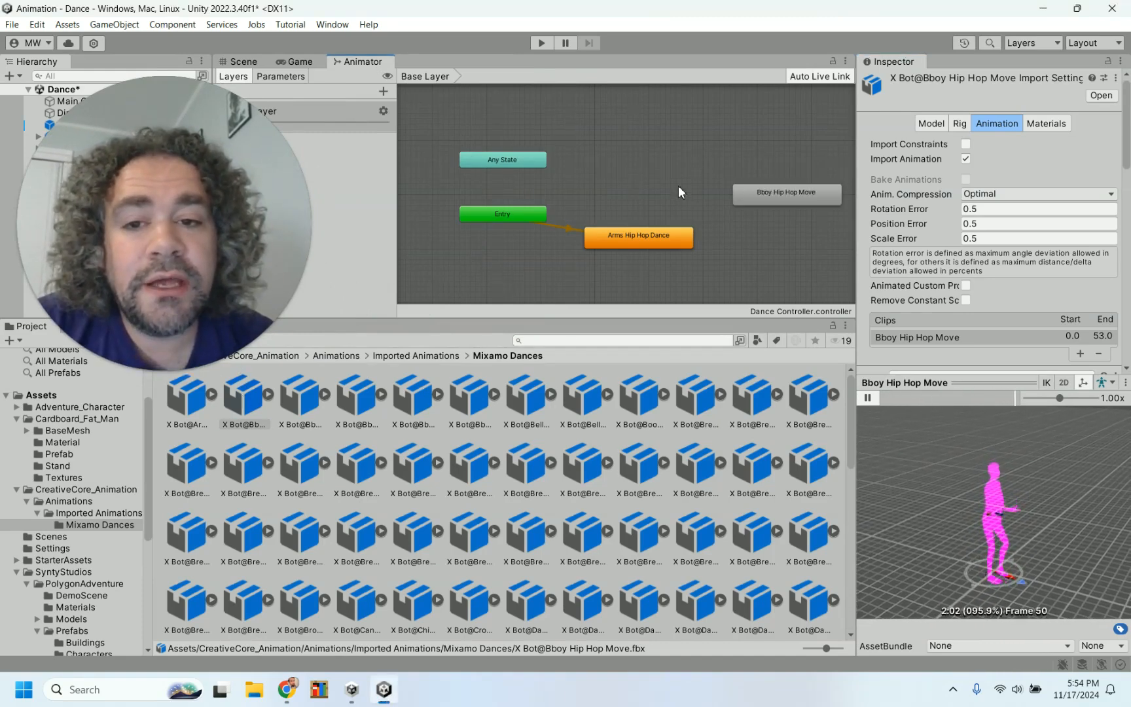
pyautogui.scroll(-3, 677, 188)
pyautogui.click(748, 191)
pyautogui.moveTo(746, 188); pyautogui.dragTo(719, 173)
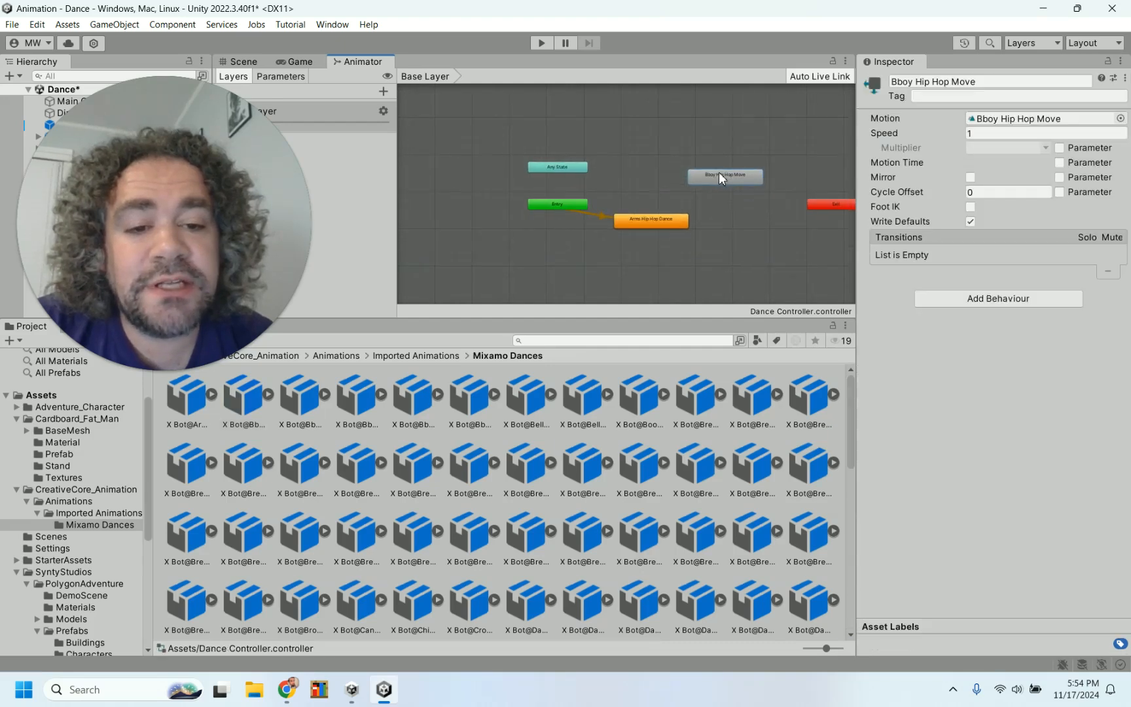
pyautogui.rightClick(656, 220)
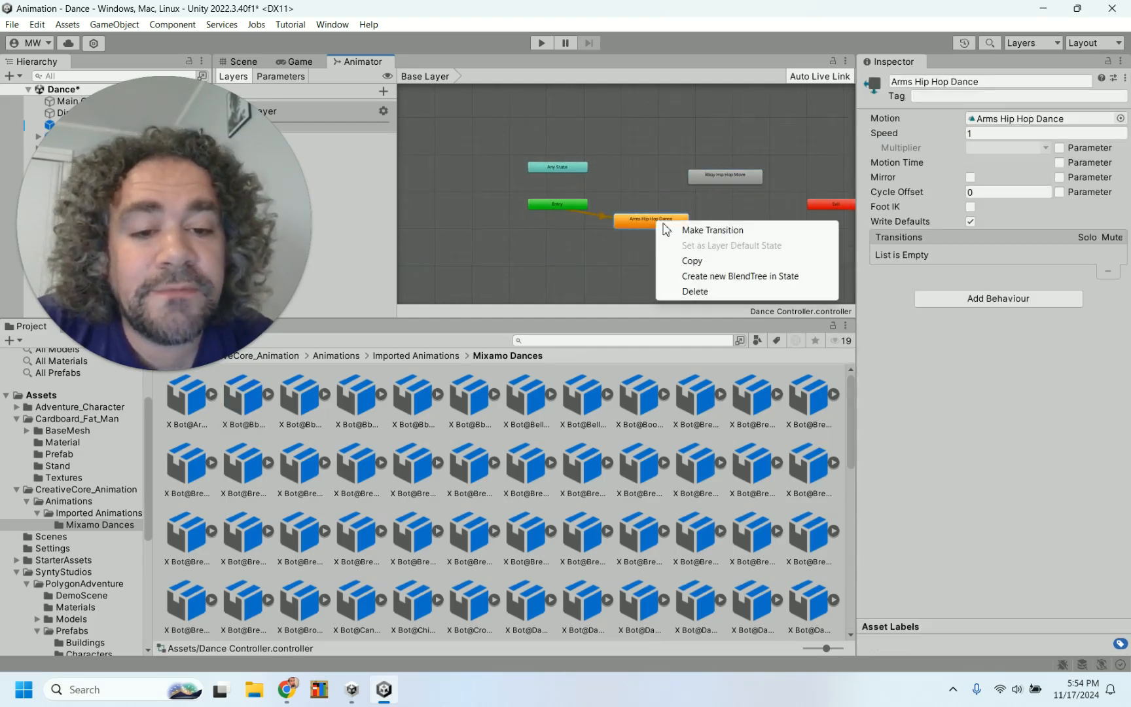
pyautogui.click(693, 229)
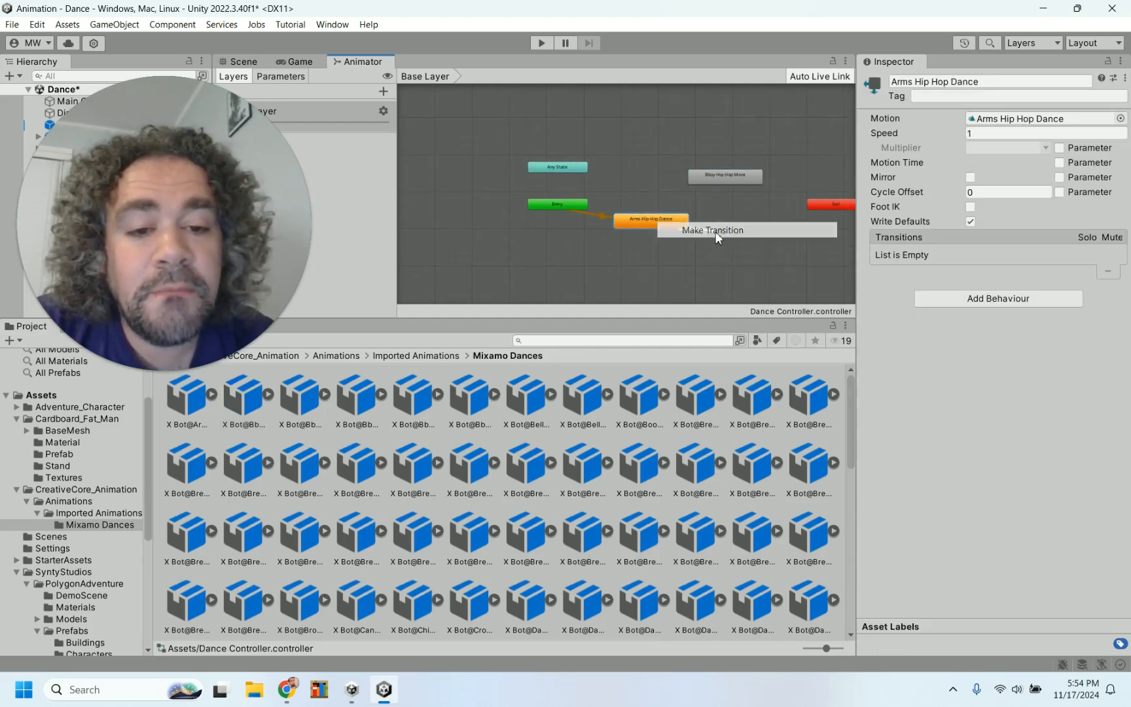
pyautogui.click(703, 183)
pyautogui.moveTo(703, 178); pyautogui.dragTo(644, 189)
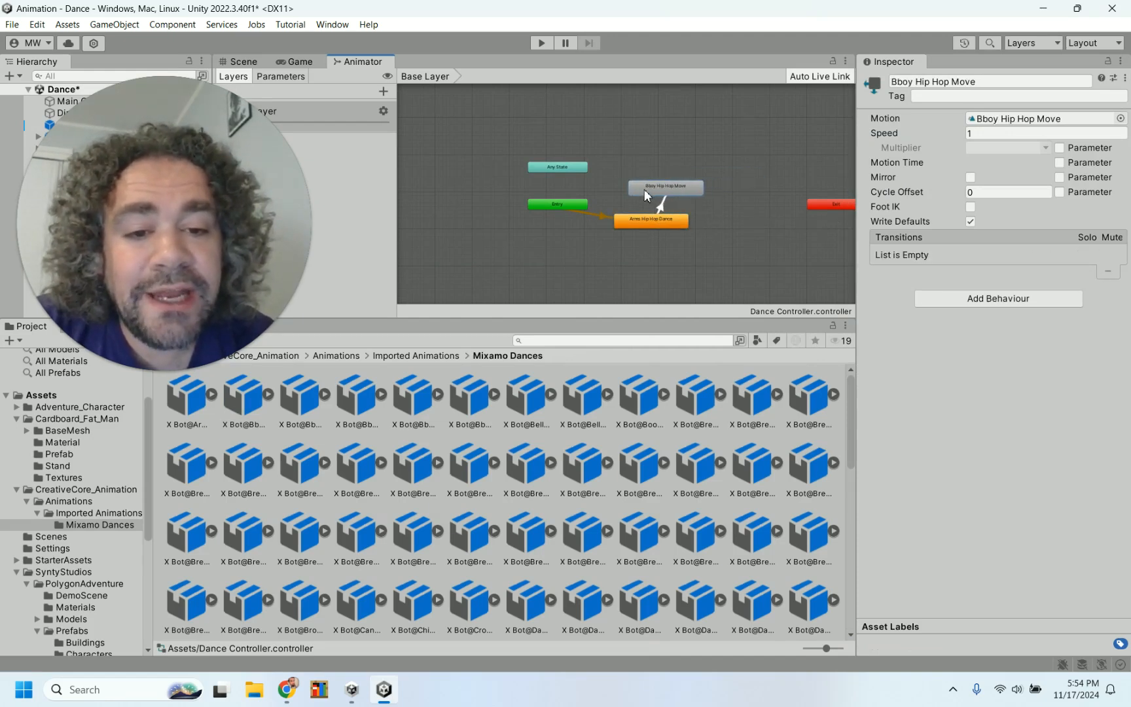
# Add X Bot@Bboy Hip Hop Move (1) as a state above Bboy Hip Hop Move, with a transition from Bboy Hip Hop Move
pyautogui.click(300, 397)
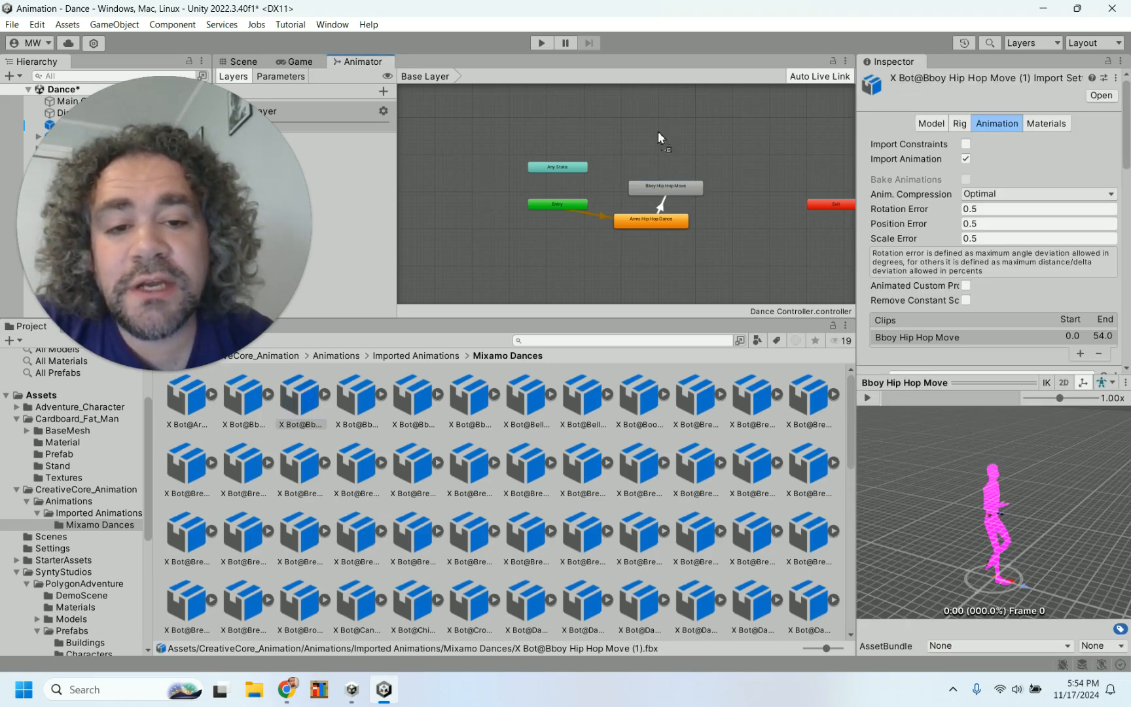
pyautogui.rightClick(673, 189)
pyautogui.click(700, 192)
pyautogui.click(715, 144)
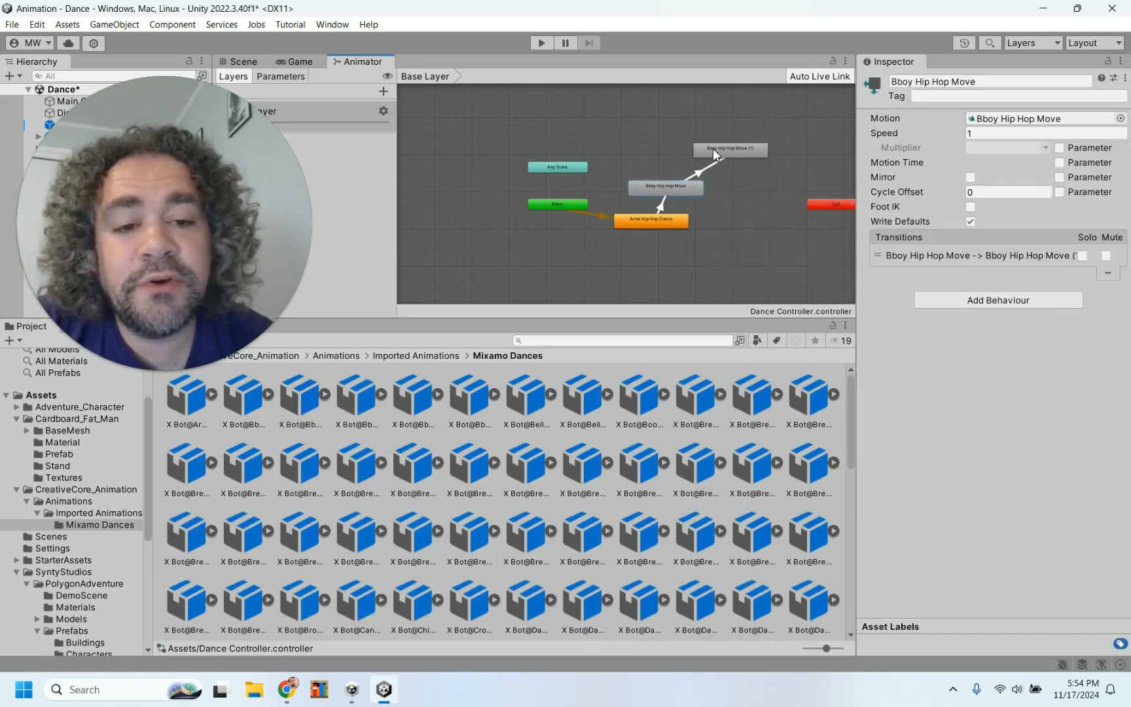
pyautogui.doubleClick(713, 147)
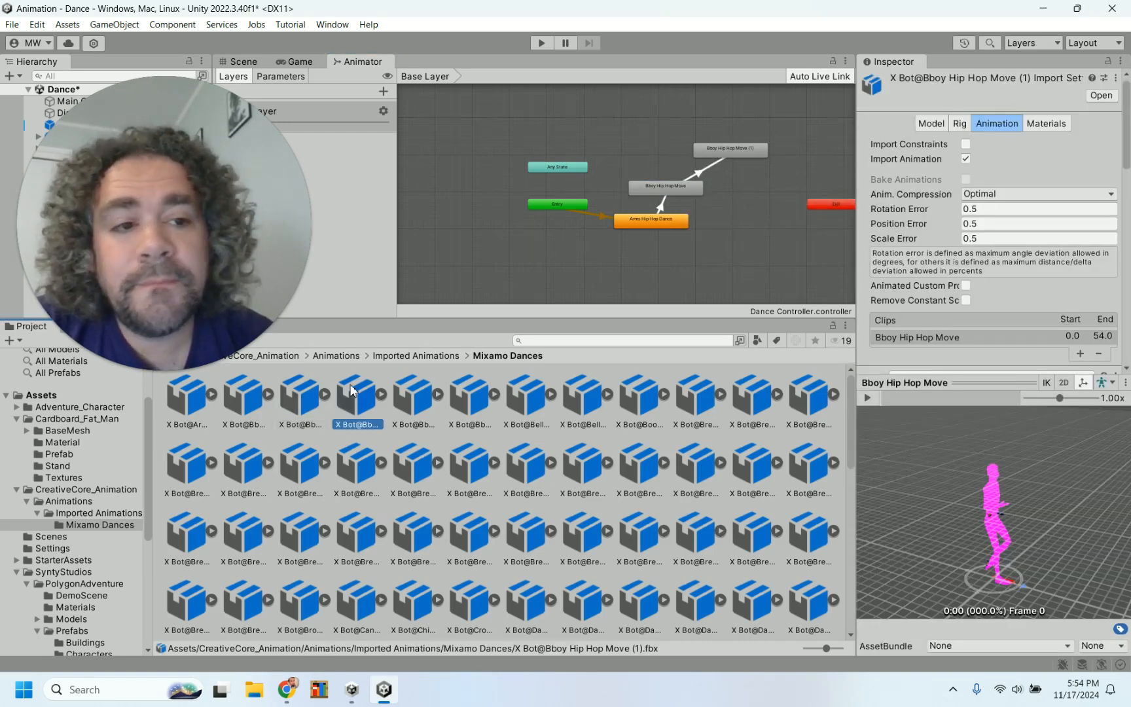
pyautogui.moveTo(723, 152); pyautogui.dragTo(699, 155)
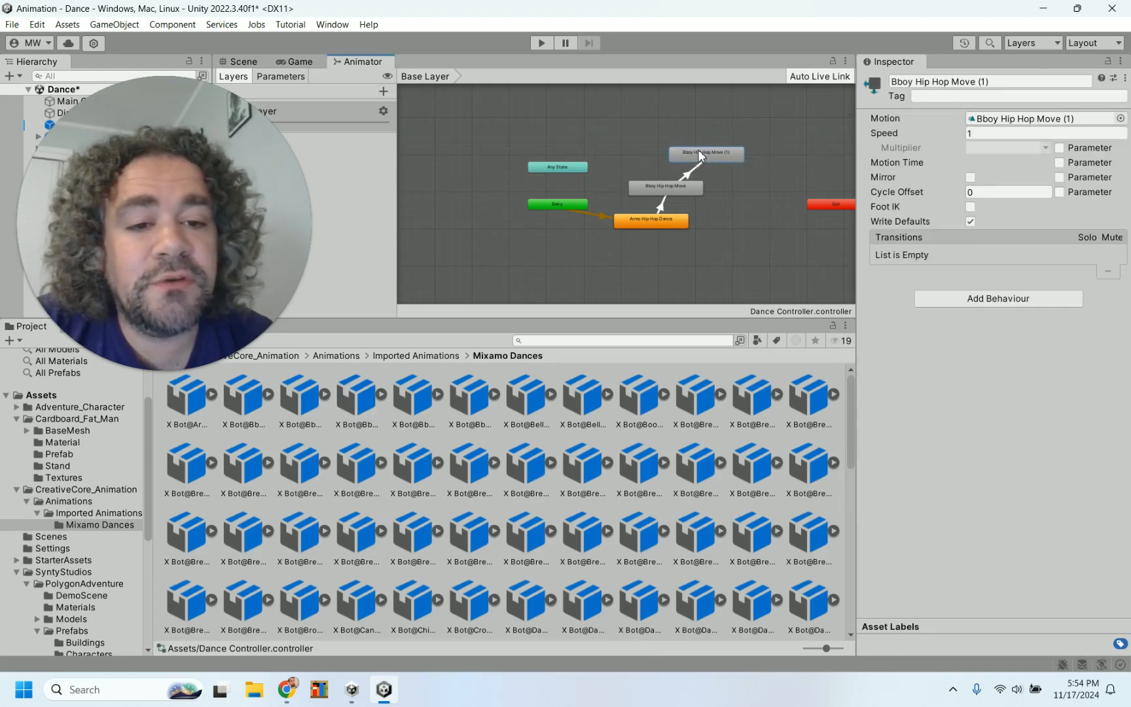
# Add X Bot@Bboy Pose To Idle as a state, with a transition from Bboy Hip Hop Move (1)
pyautogui.click(356, 396)
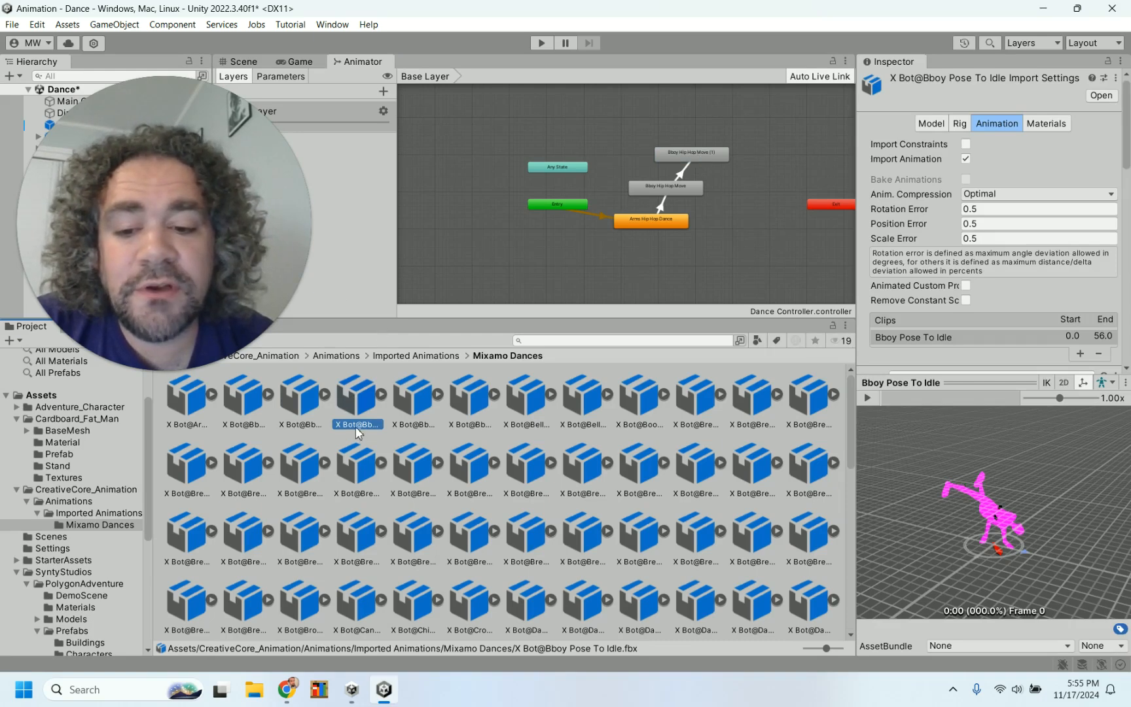
pyautogui.moveTo(356, 402); pyautogui.dragTo(604, 254)
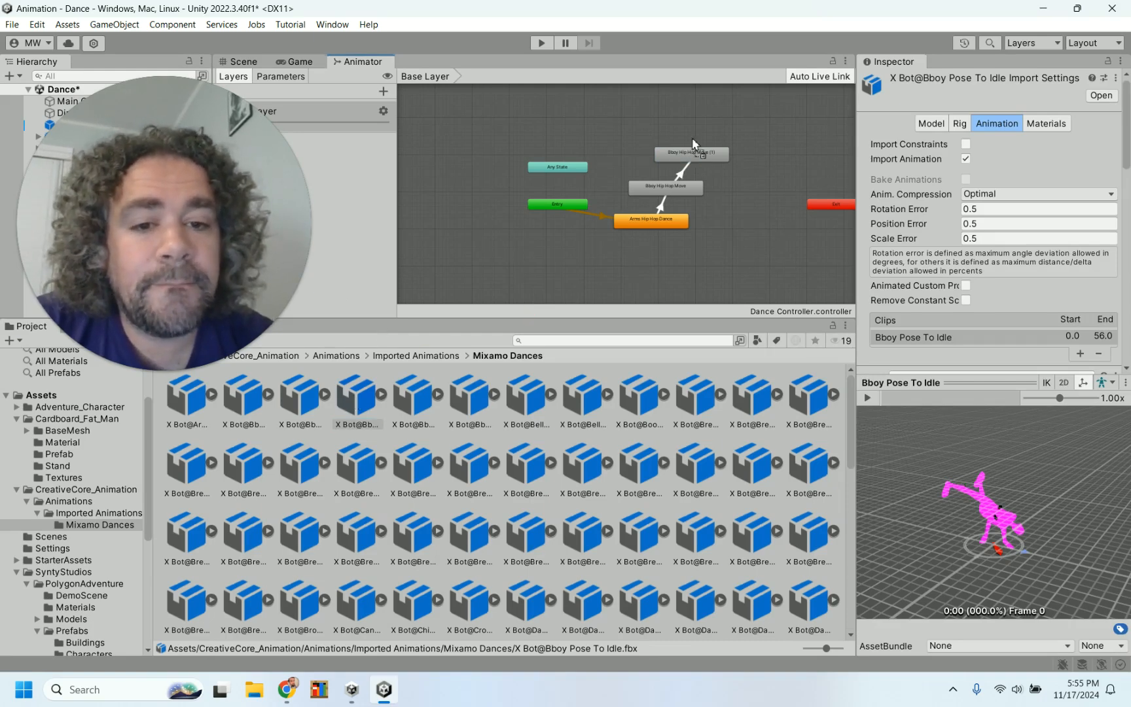
pyautogui.moveTo(742, 129); pyautogui.dragTo(732, 120)
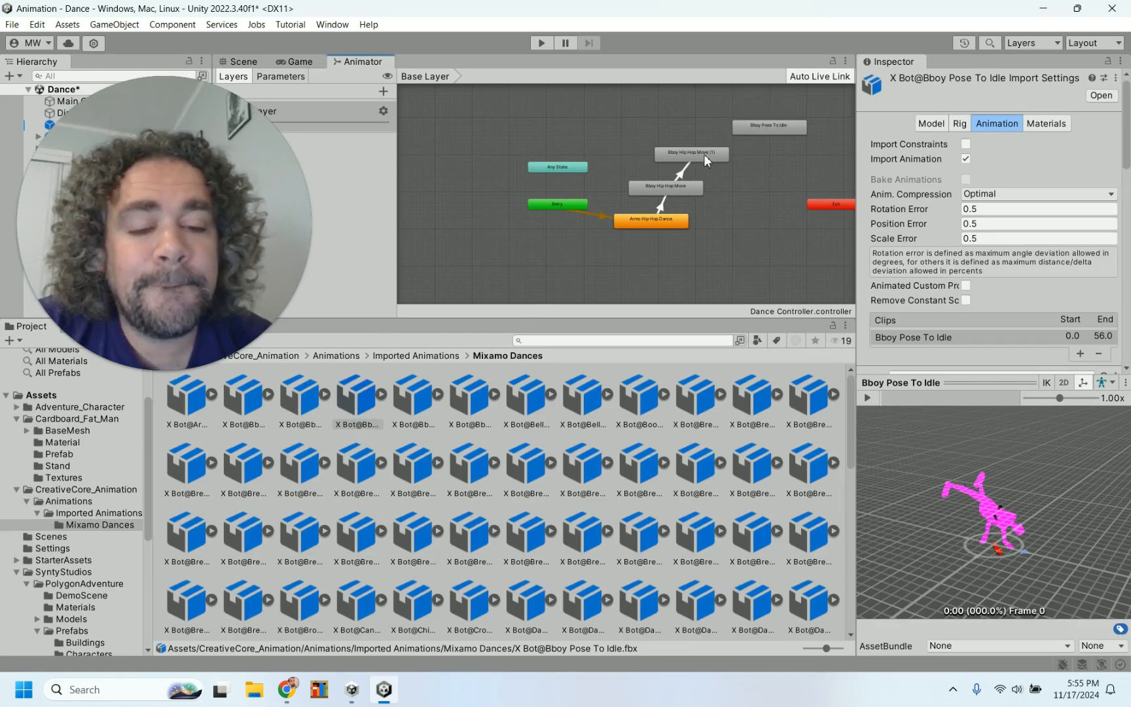
pyautogui.rightClick(704, 155)
pyautogui.click(731, 164)
pyautogui.click(753, 135)
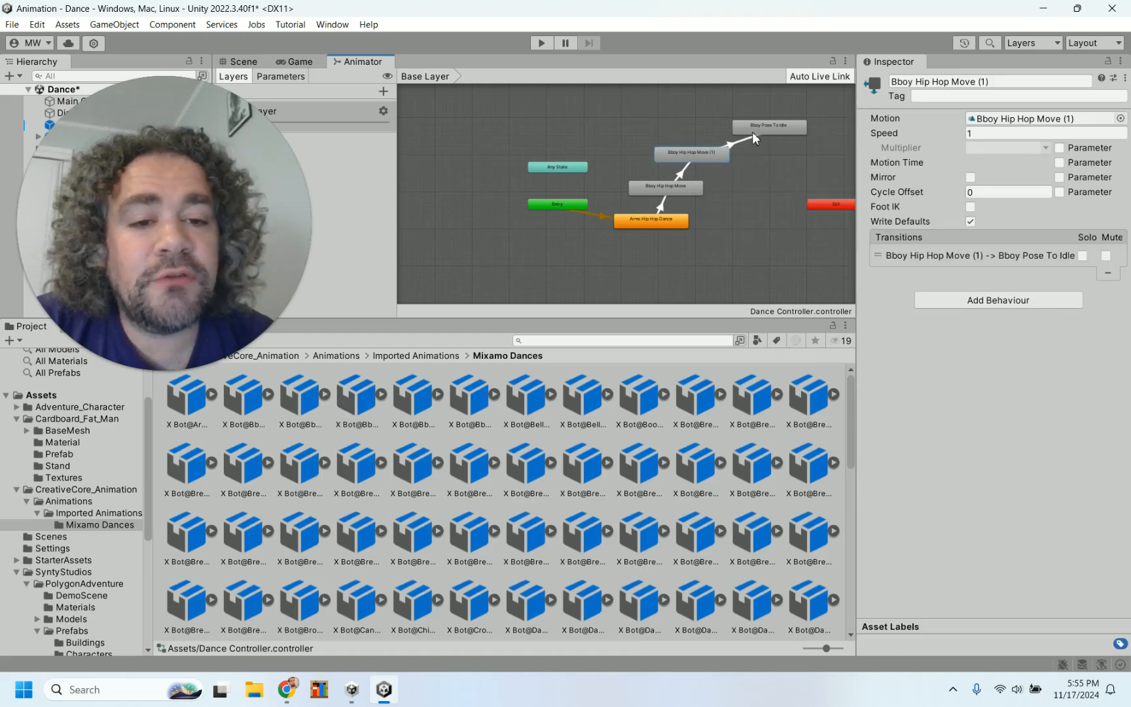
# Create a transition from Bboy Pose To Idle to Exit
pyautogui.rightClick(775, 129)
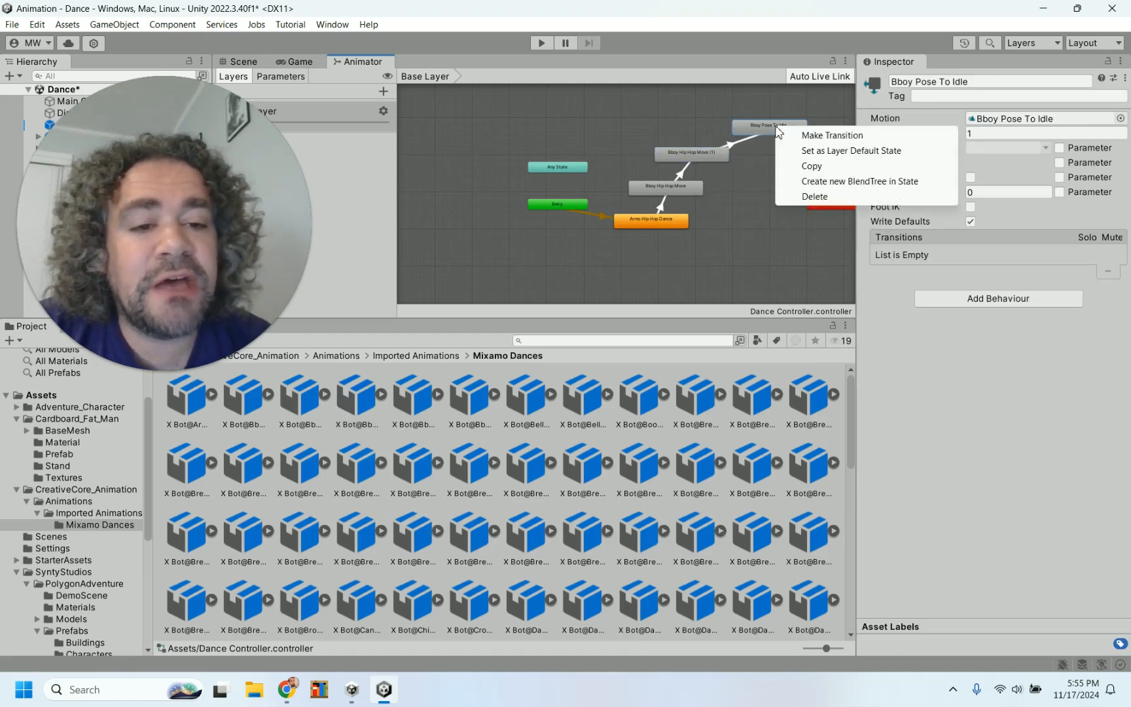
pyautogui.click(801, 136)
pyautogui.click(833, 206)
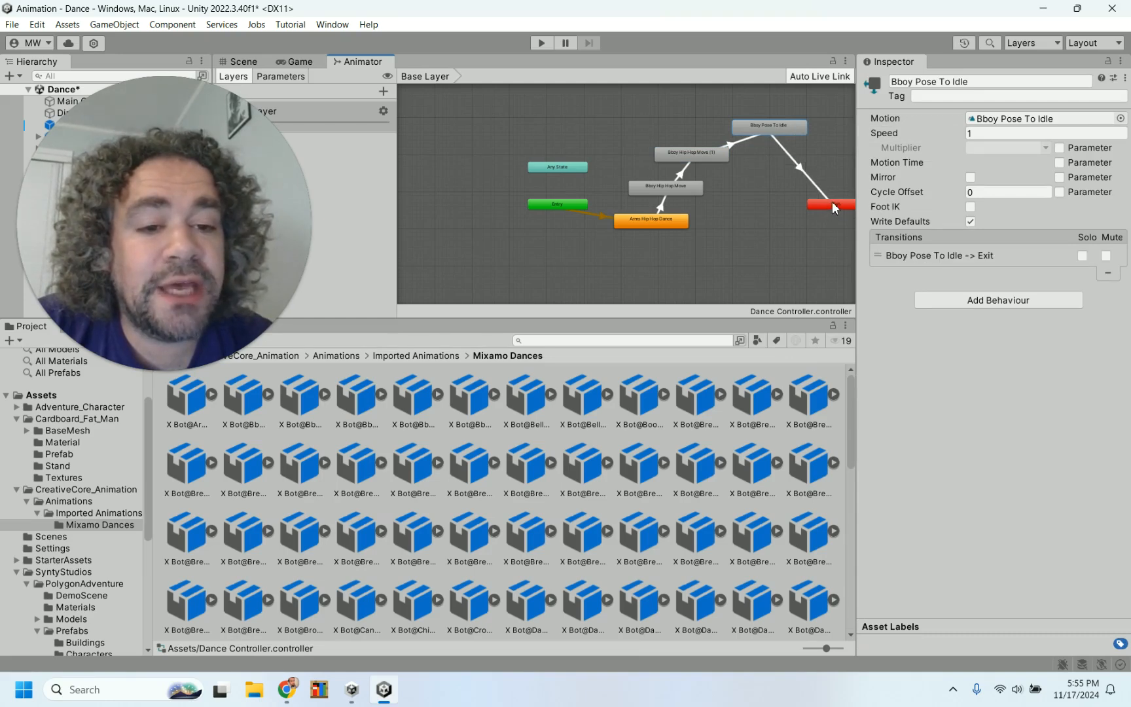
# Run the scene to watch the chained dance moves, stop it, and return to the Animator graph
pyautogui.click(541, 43)
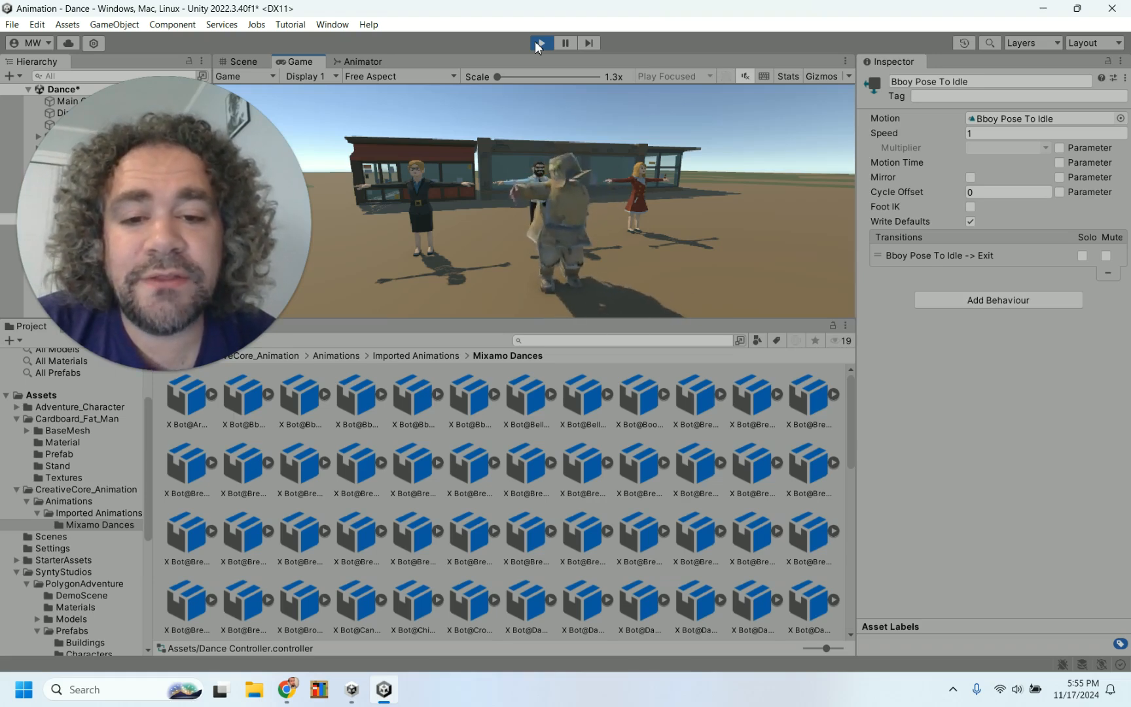
pyautogui.click(540, 44)
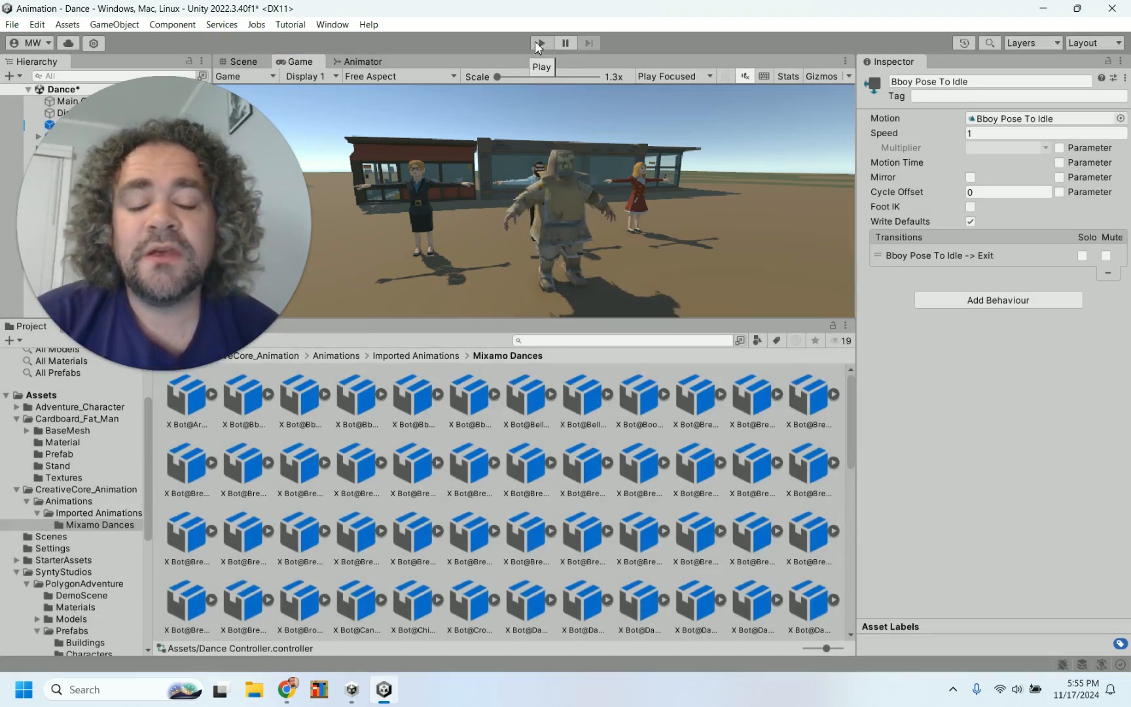
pyautogui.click(358, 61)
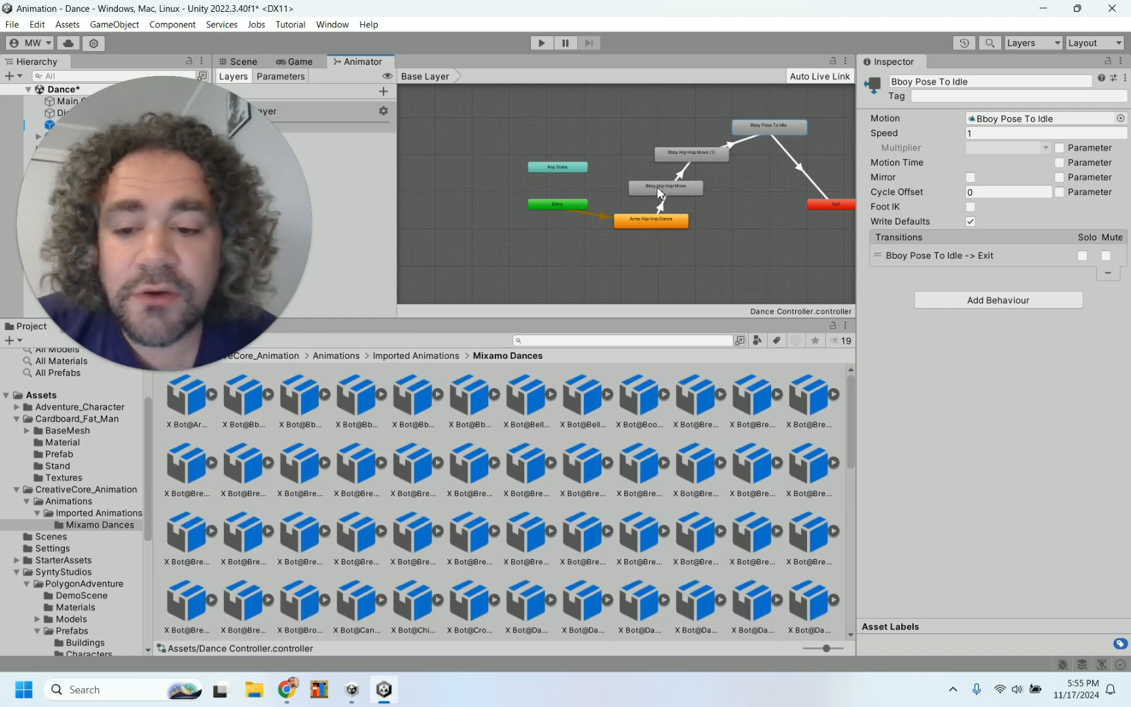
# Preview the Arms Hip Hop Dance and Bboy Hip Hop Move animations, and review the Bboy Hip Hop Move import settings
pyautogui.click(190, 400)
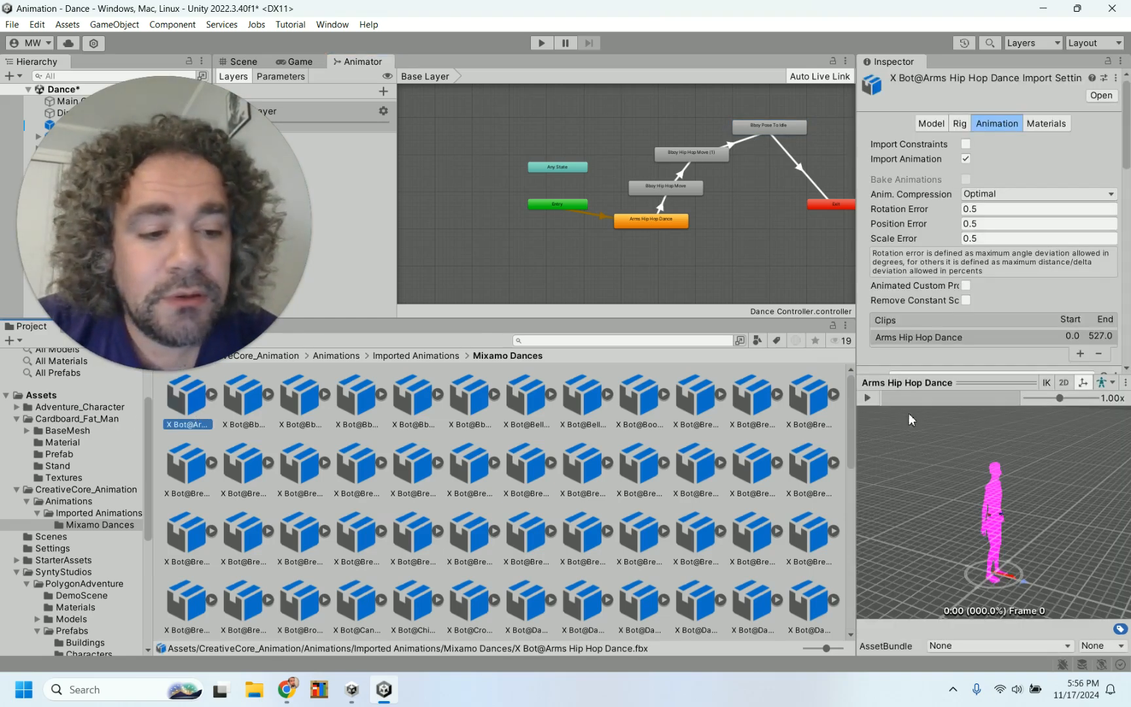
pyautogui.click(868, 397)
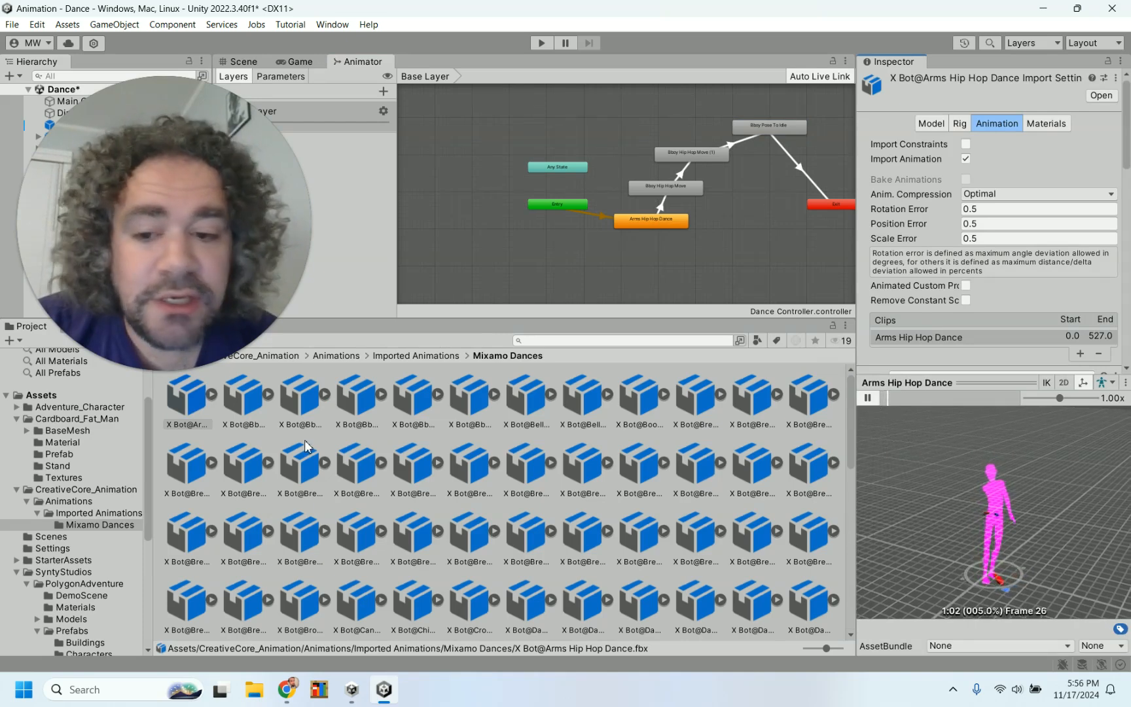
pyautogui.click(250, 411)
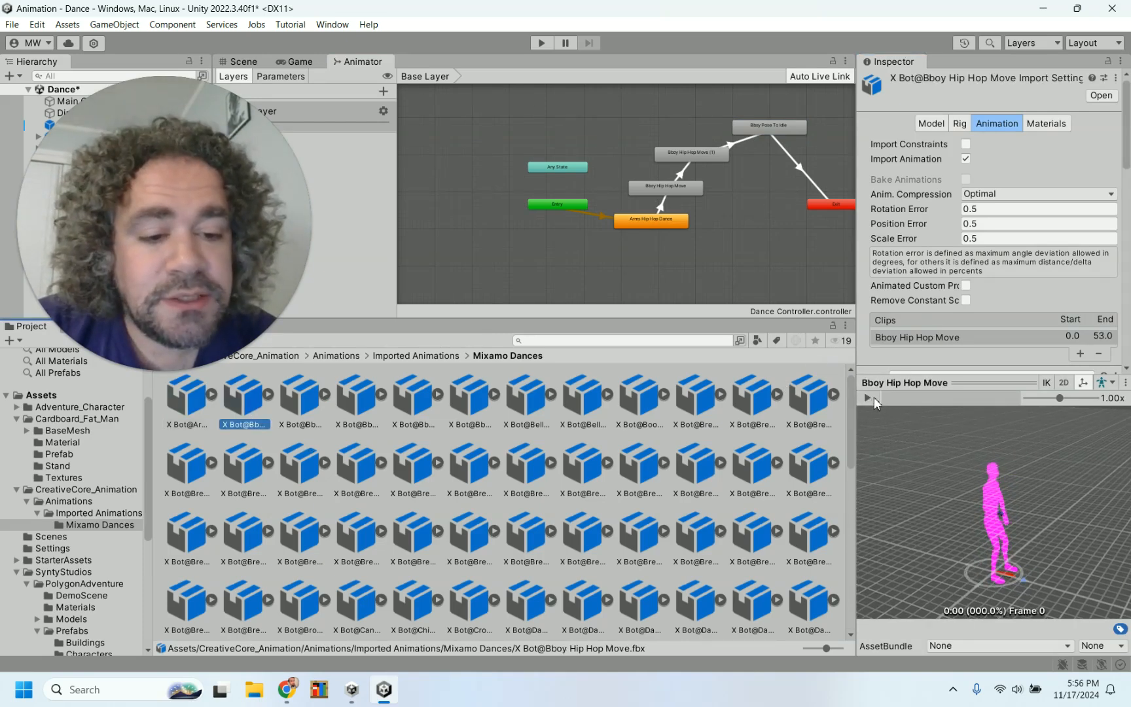
pyautogui.click(872, 397)
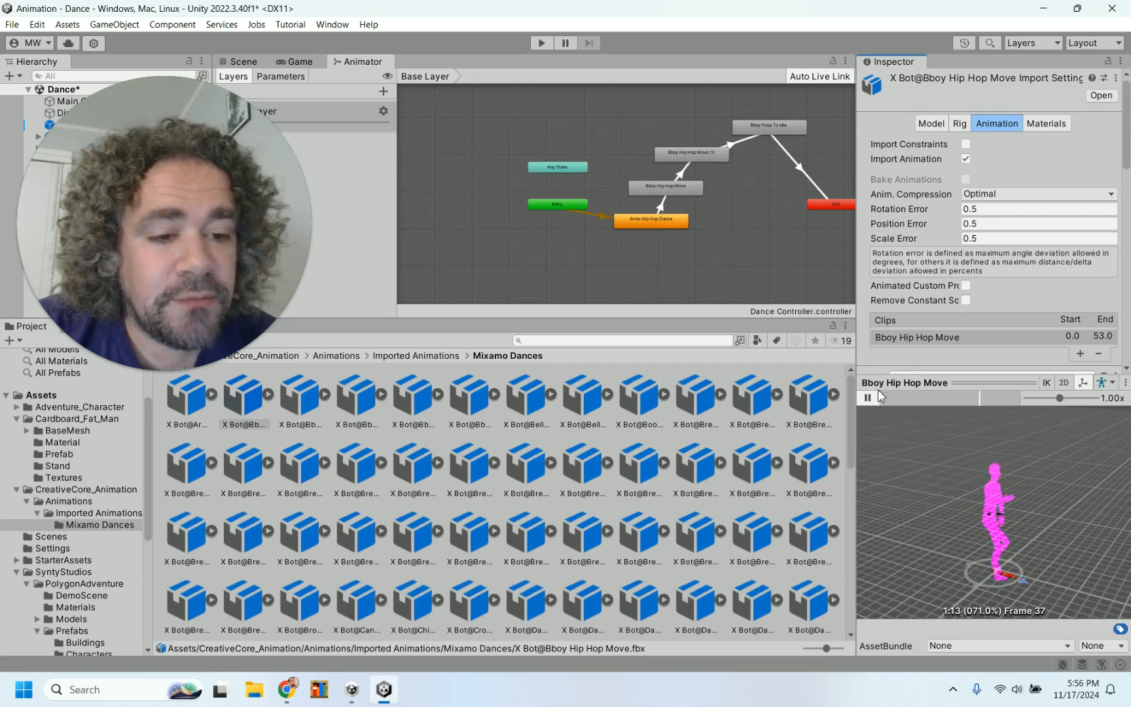
pyautogui.scroll(-5, 901, 292)
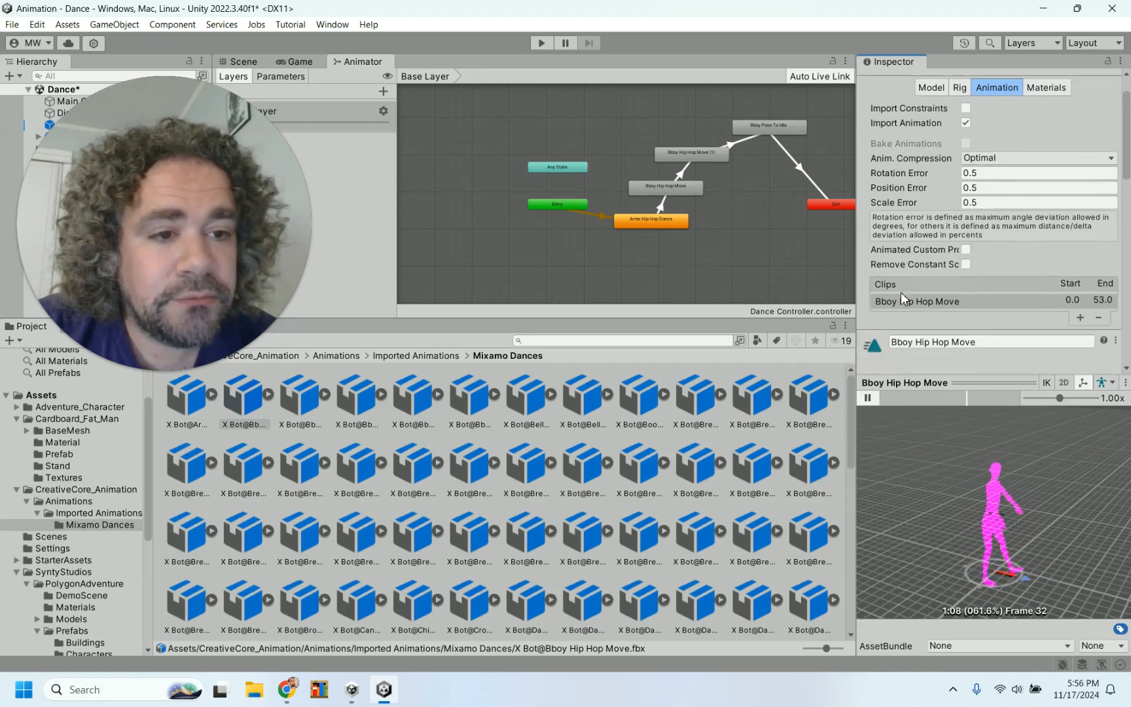
pyautogui.scroll(-7, 902, 296)
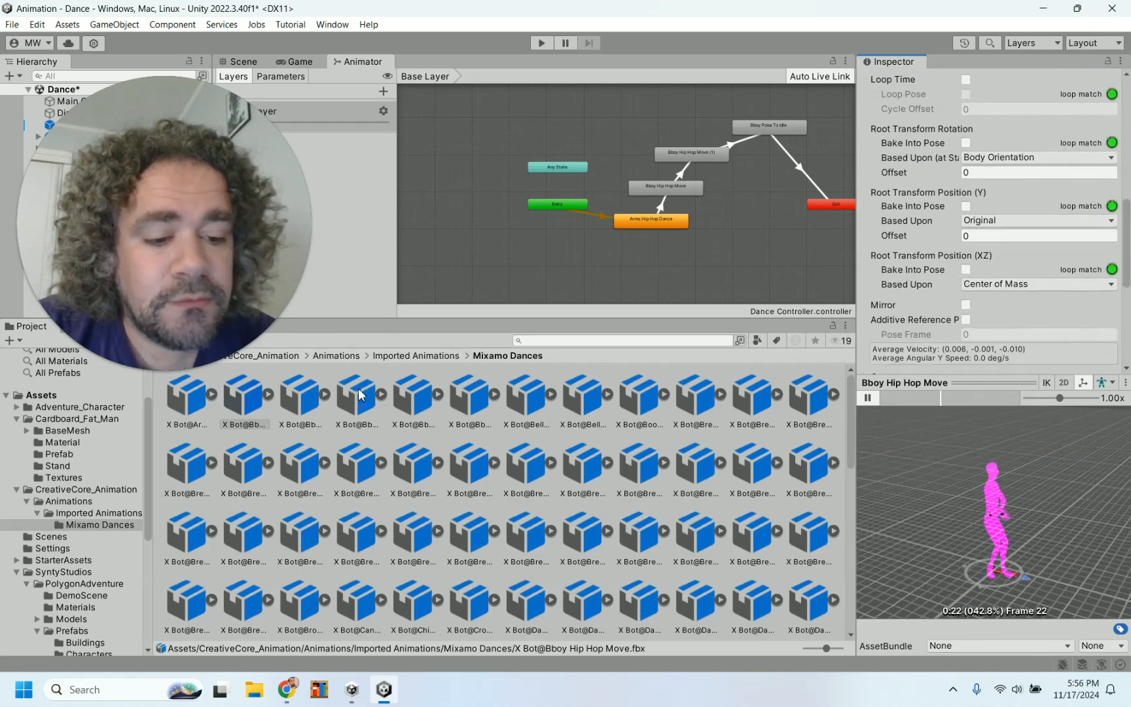
# Play the previews of the Bboy Hip Hop Move (1) and Bboy Pose To Idle animations
pyautogui.click(298, 400)
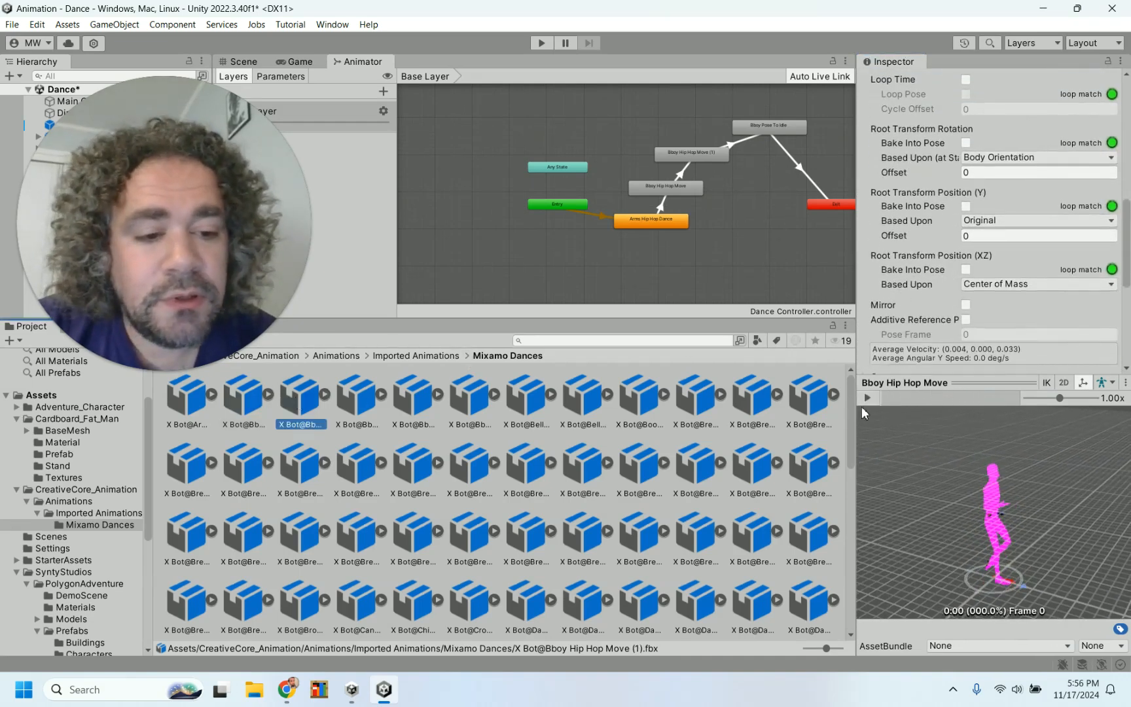
pyautogui.click(869, 398)
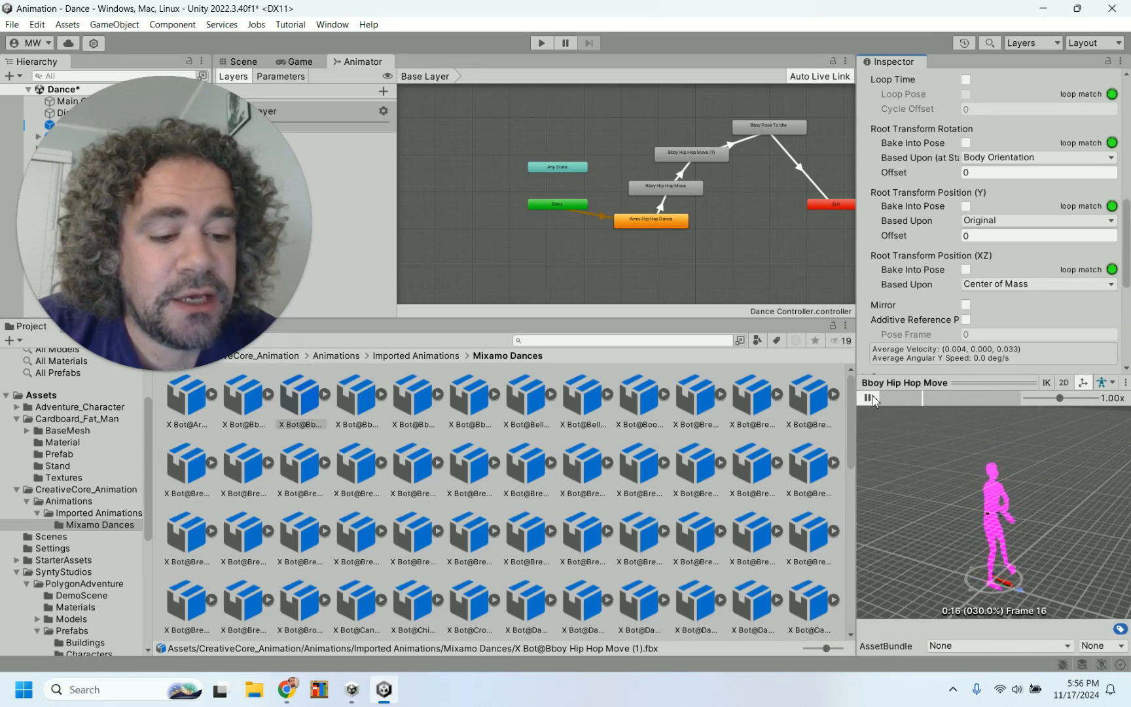
pyautogui.click(869, 398)
pyautogui.click(357, 401)
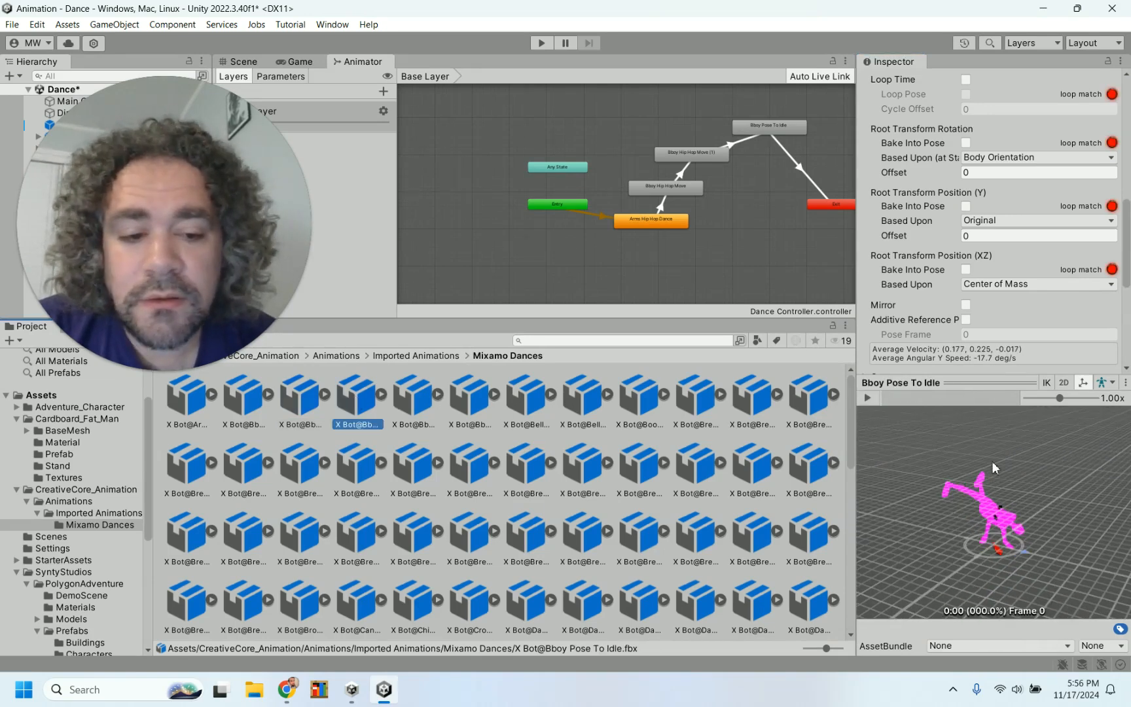
pyautogui.click(869, 398)
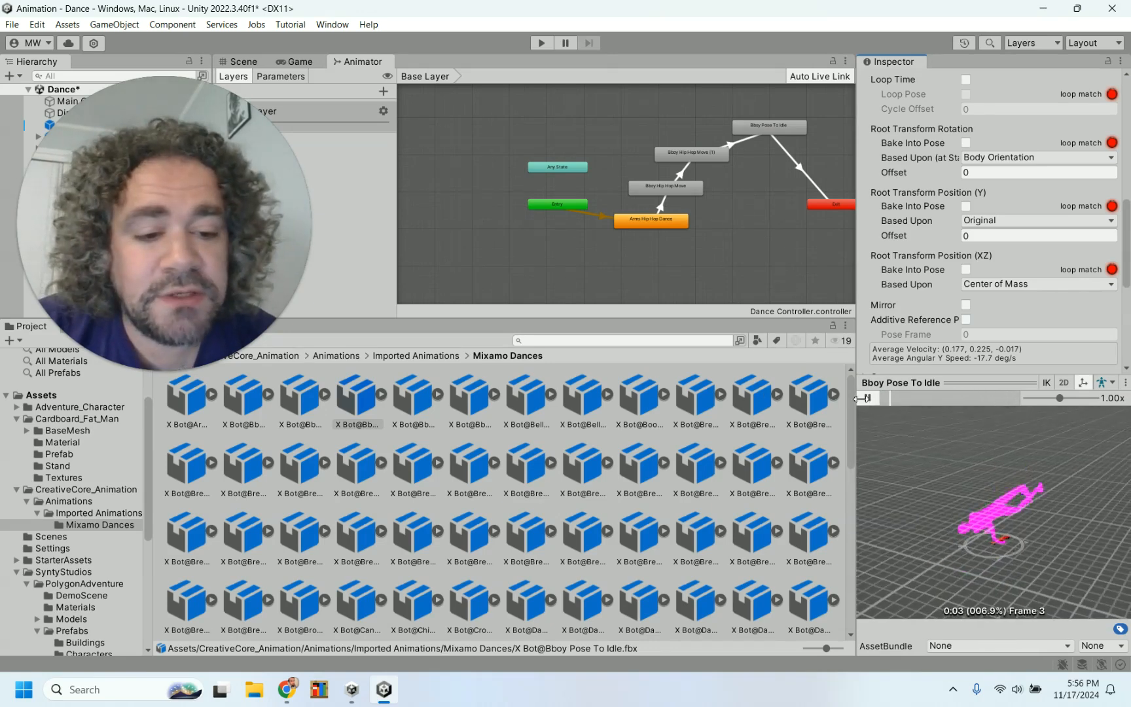
pyautogui.click(871, 398)
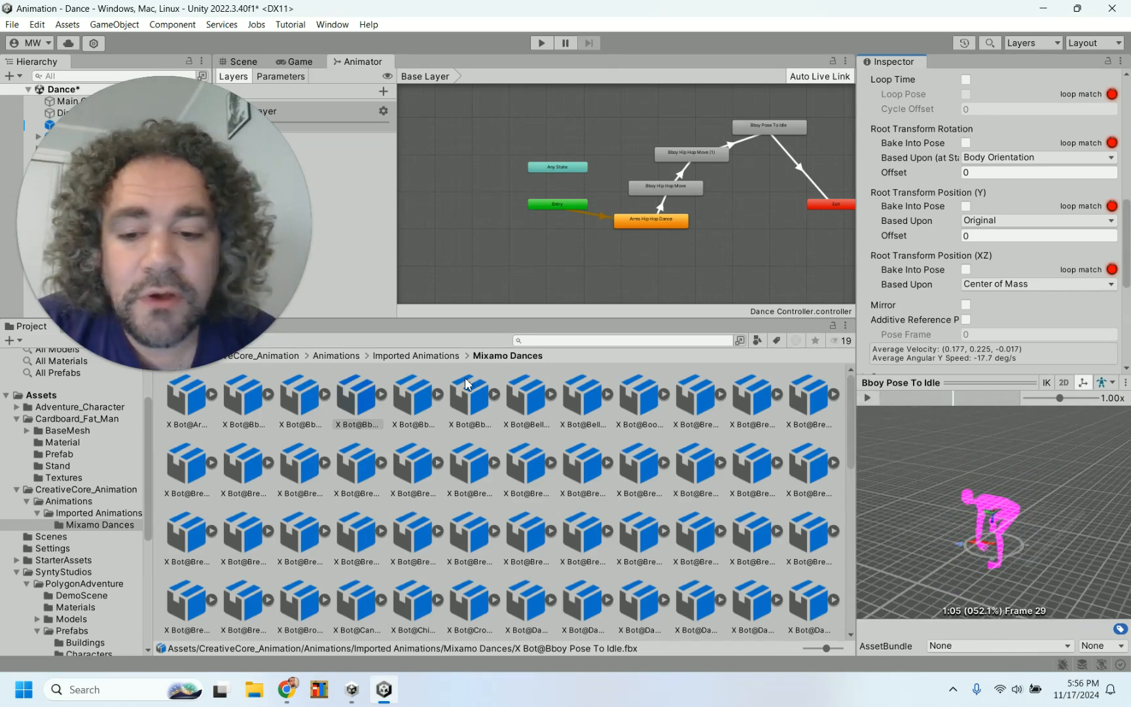
# Play the previews of the Bboy Uprock, Bboy Uprock Start and Belly Dance animations
pyautogui.click(414, 397)
pyautogui.click(868, 397)
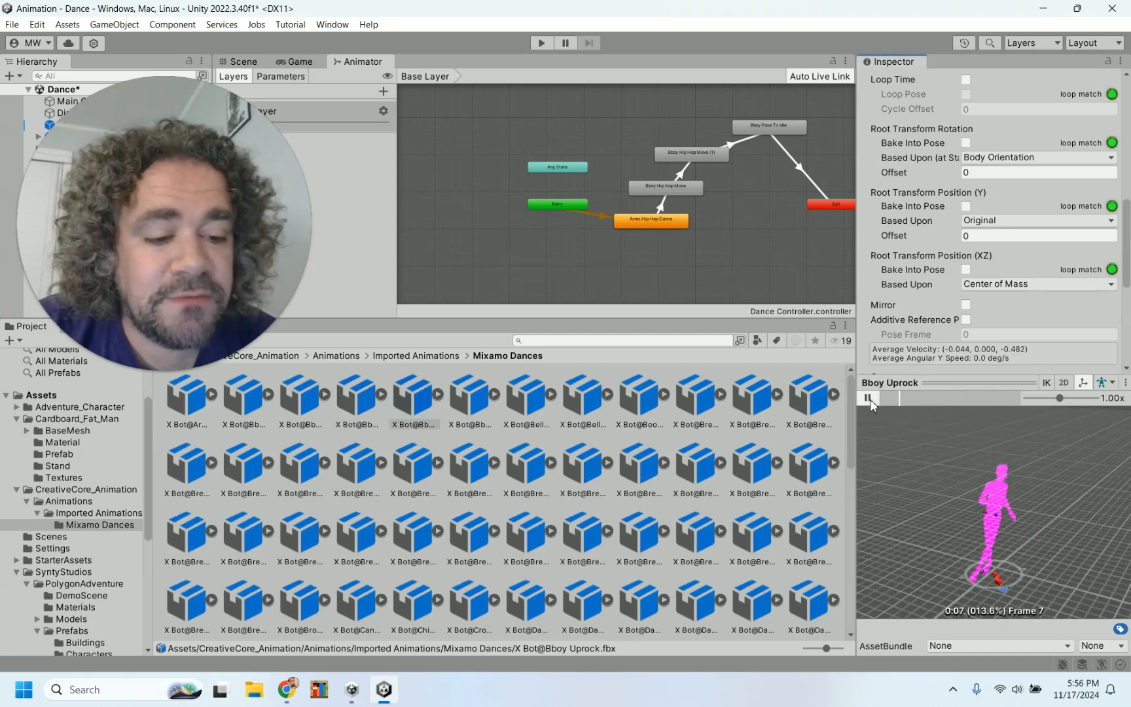
pyautogui.click(475, 389)
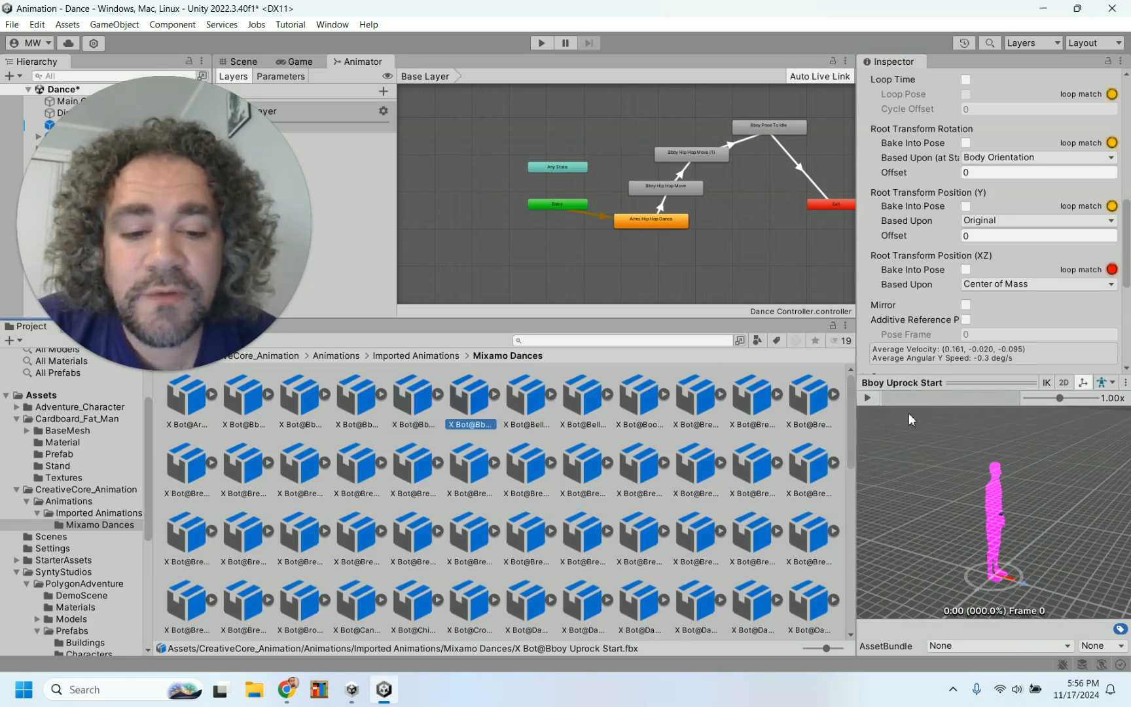
pyautogui.click(868, 399)
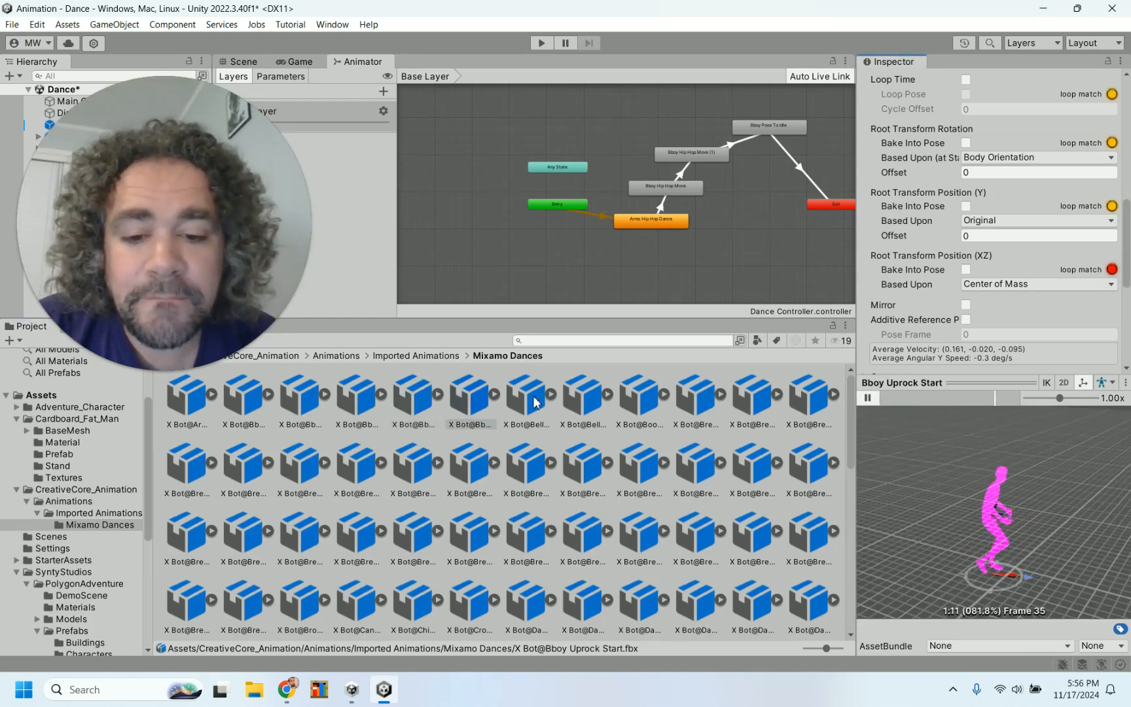
pyautogui.click(527, 393)
pyautogui.click(868, 399)
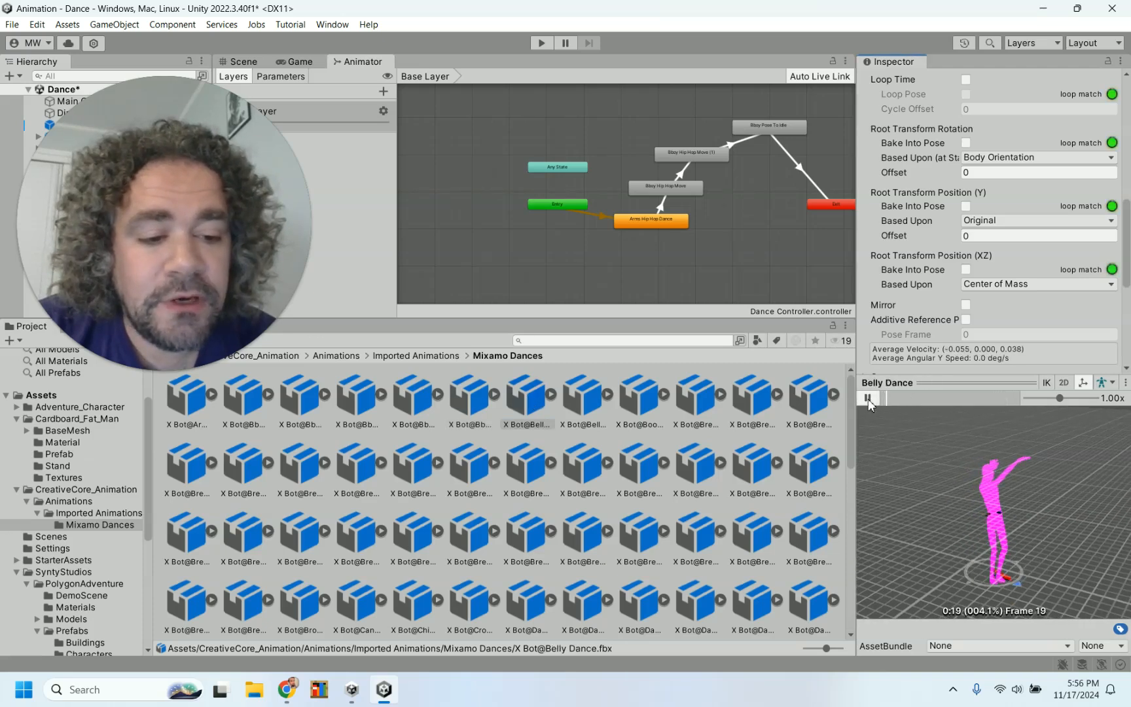
# Enable Bake Into Pose for Root Transform Position (Y) on the Bboy Pose To Idle animation and apply the import settings
pyautogui.click(364, 394)
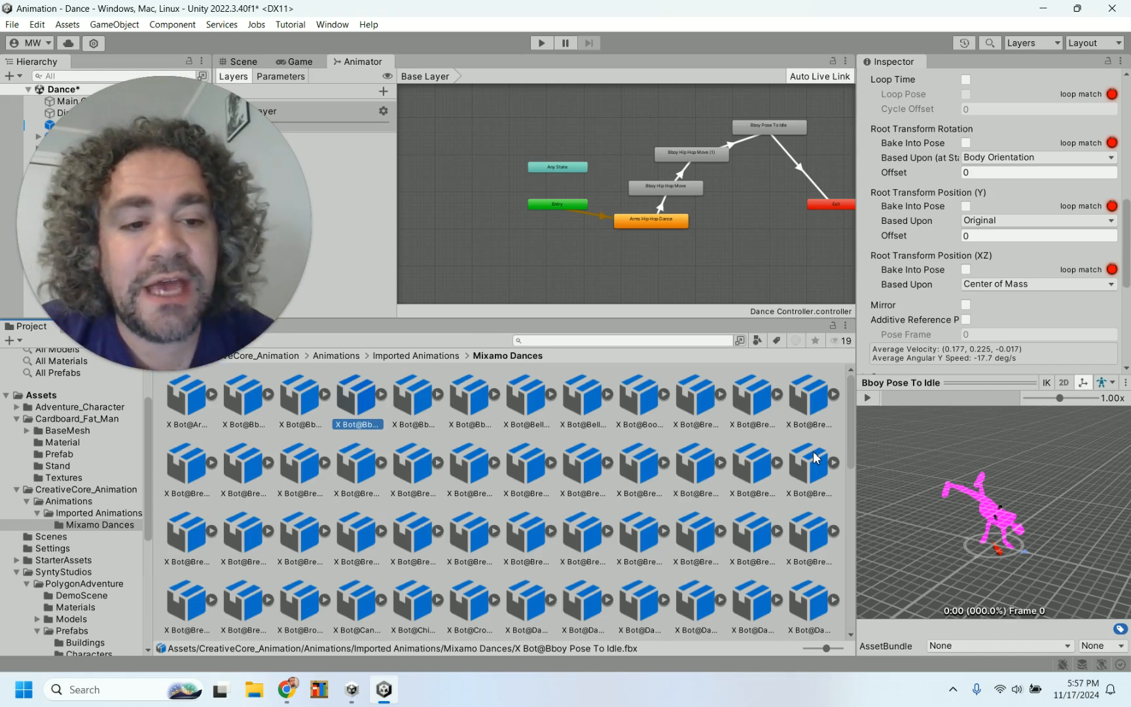
pyautogui.scroll(10, 929, 172)
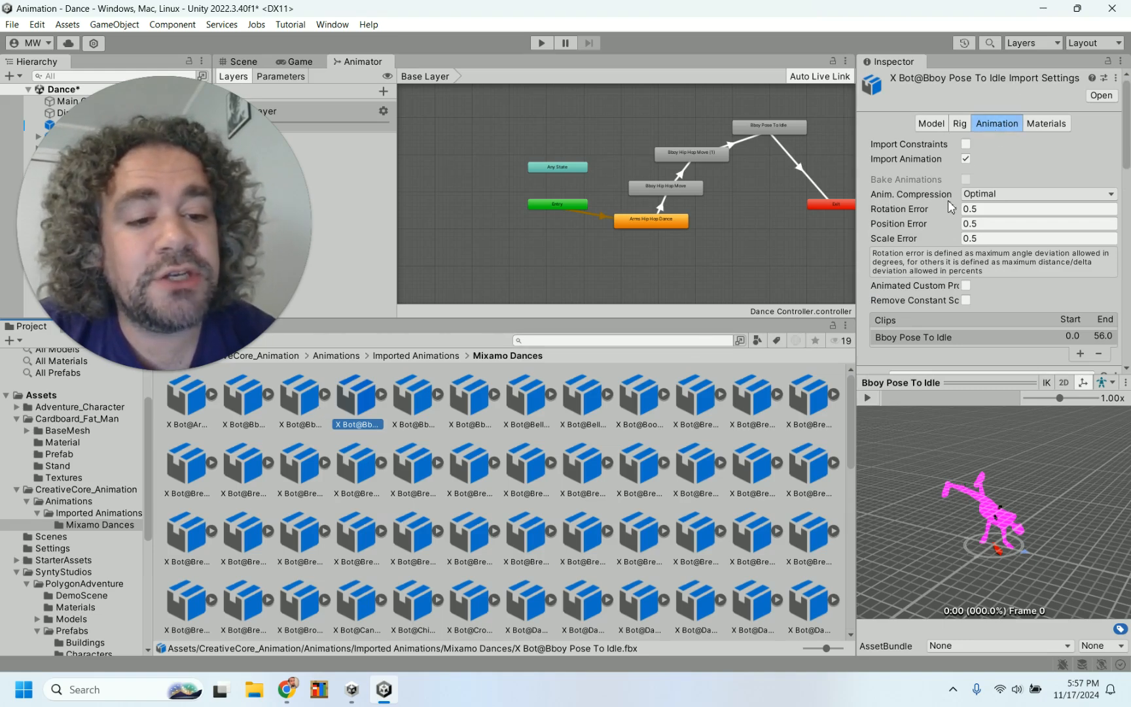
pyautogui.scroll(-9, 949, 200)
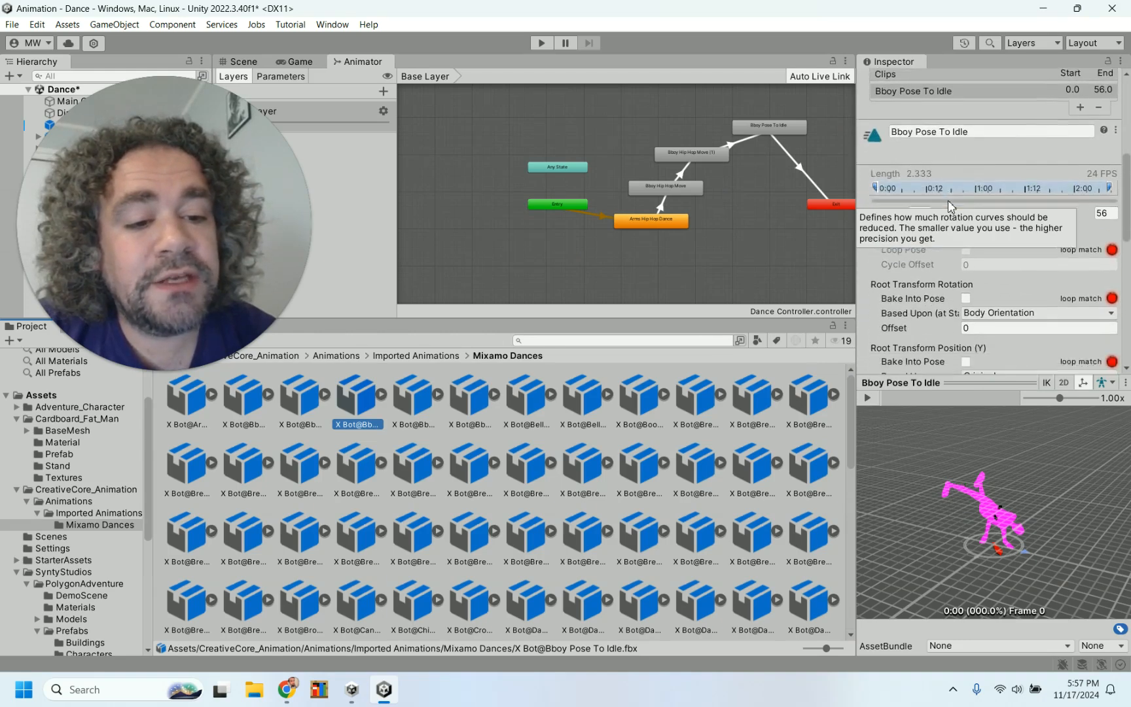
pyautogui.scroll(-5, 948, 204)
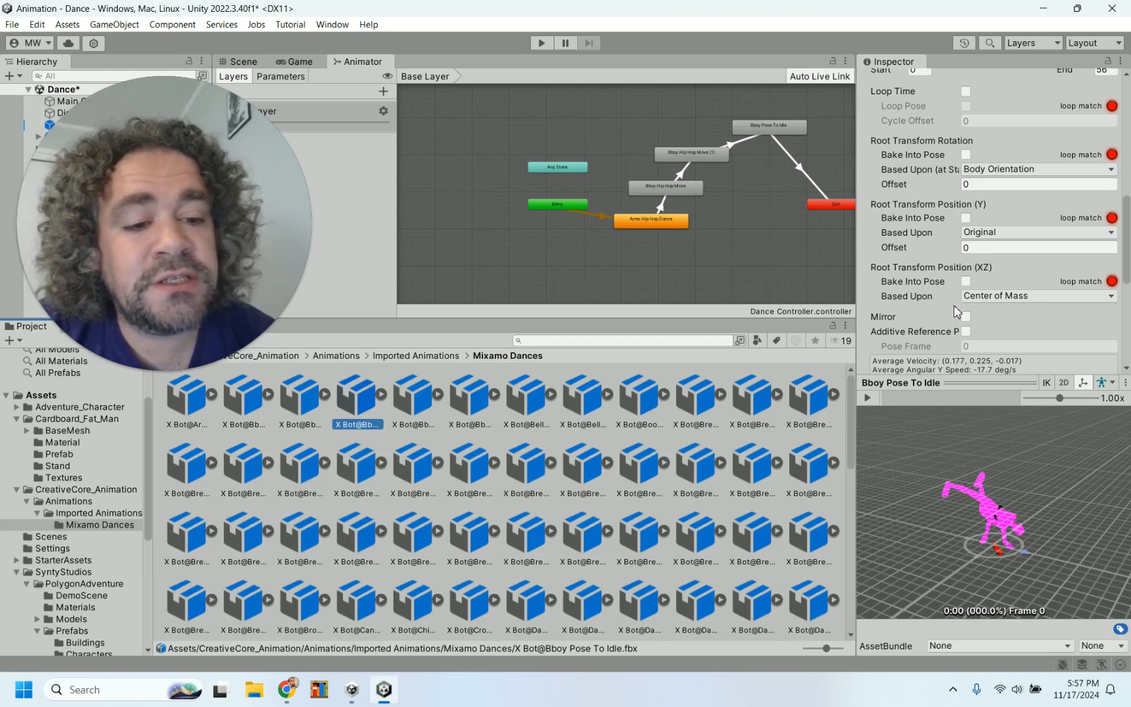
pyautogui.scroll(-2, 954, 305)
pyautogui.scroll(3, 953, 305)
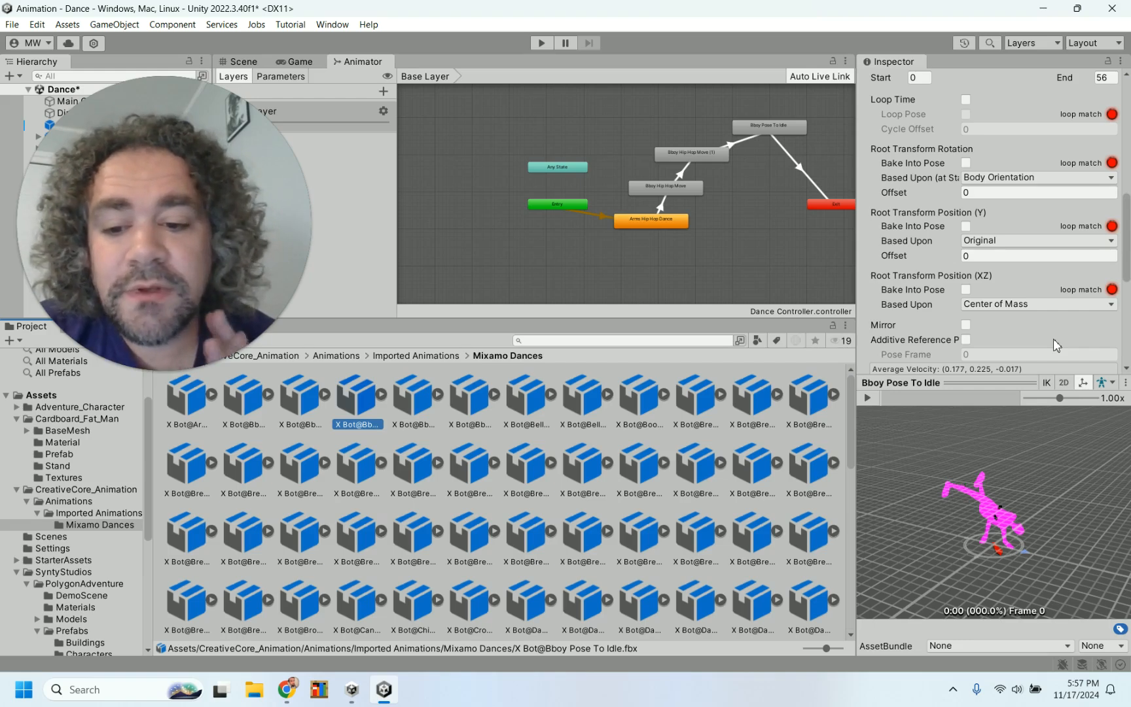
pyautogui.click(866, 397)
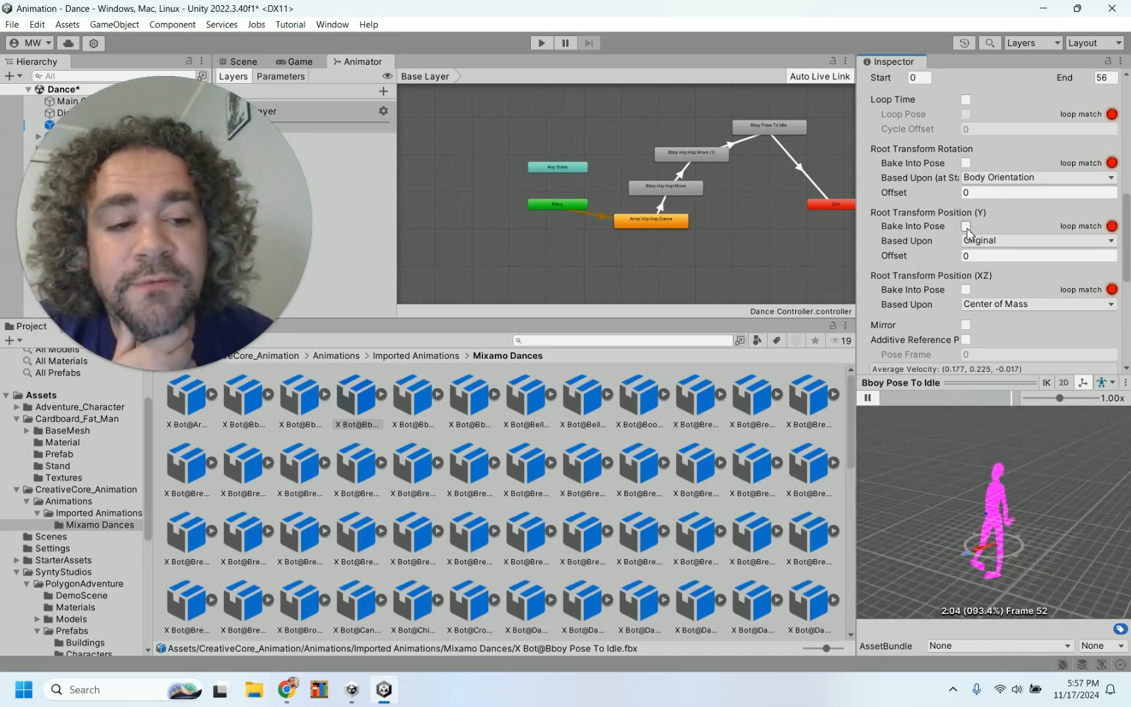
pyautogui.click(965, 226)
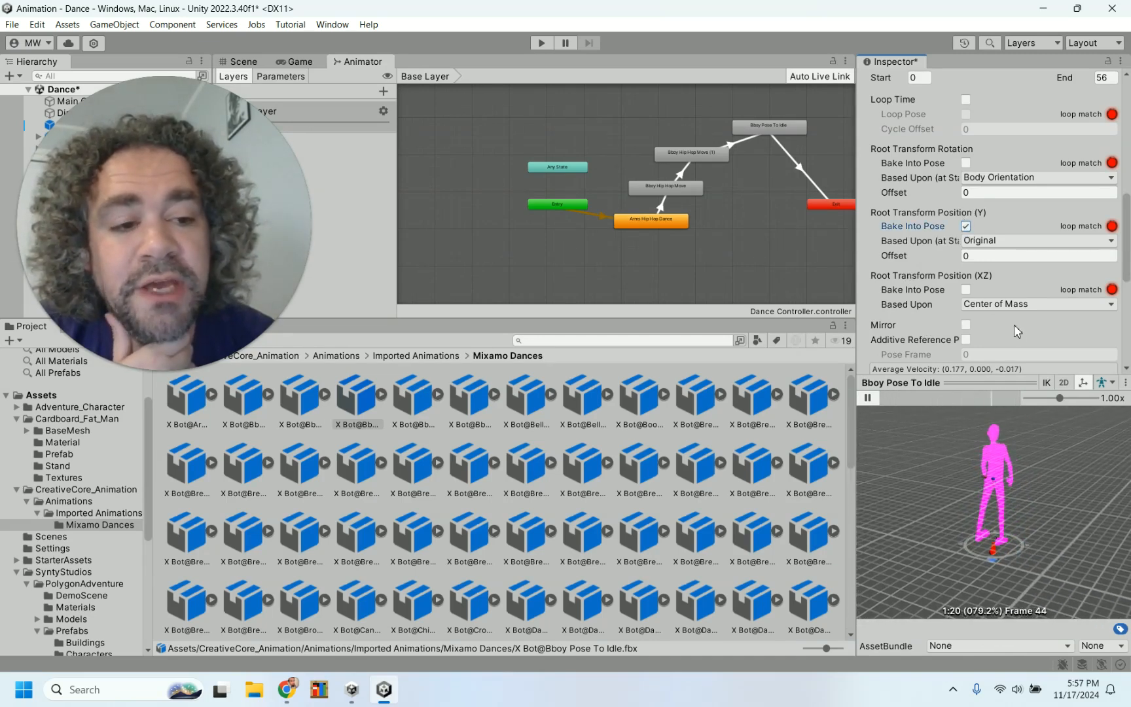
pyautogui.scroll(-5, 1019, 328)
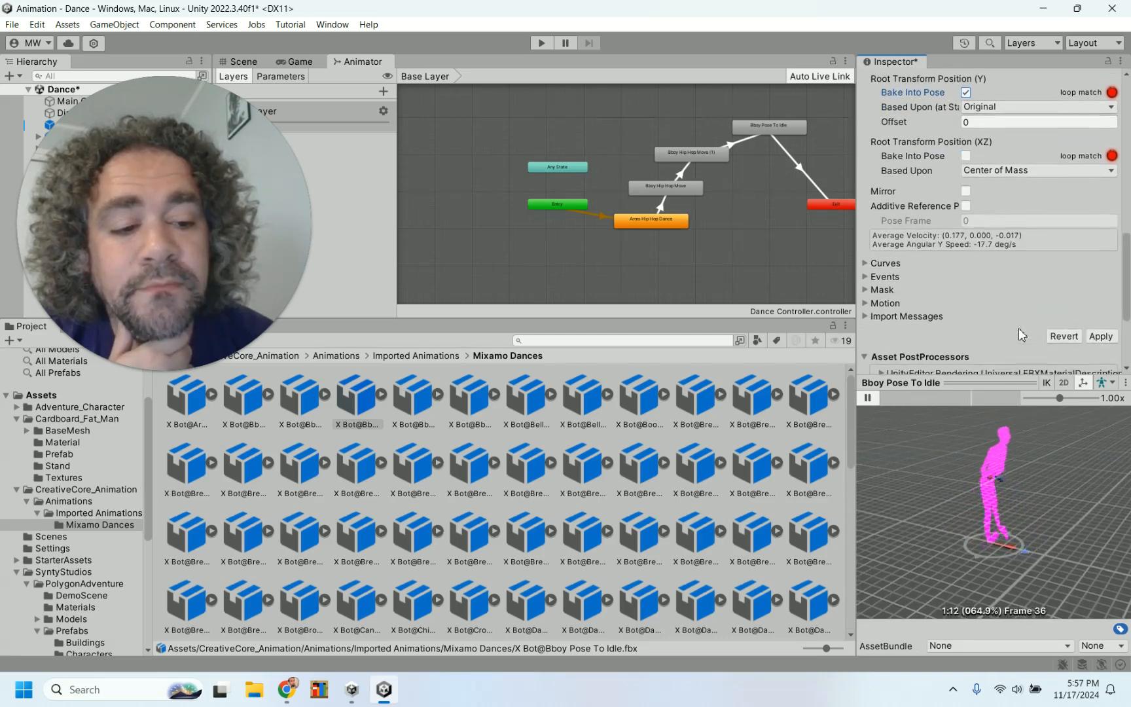
pyautogui.click(1098, 318)
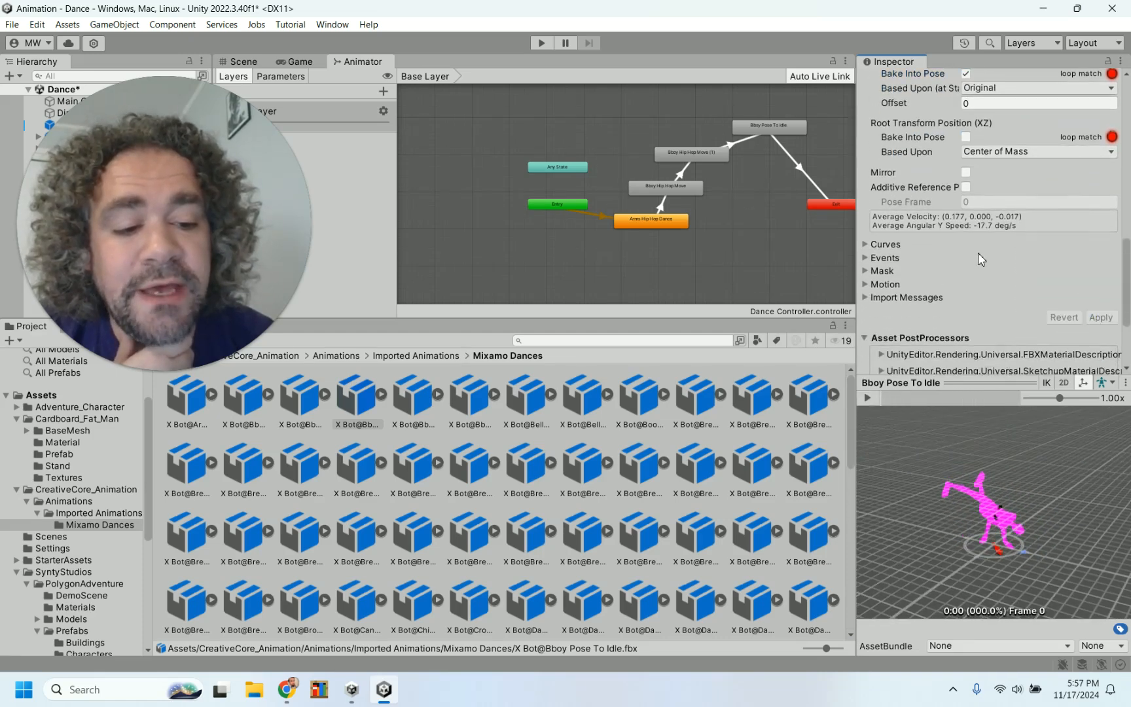
# Preview the Bboy Pose To Idle animation again and review its root transform settings
pyautogui.click(868, 397)
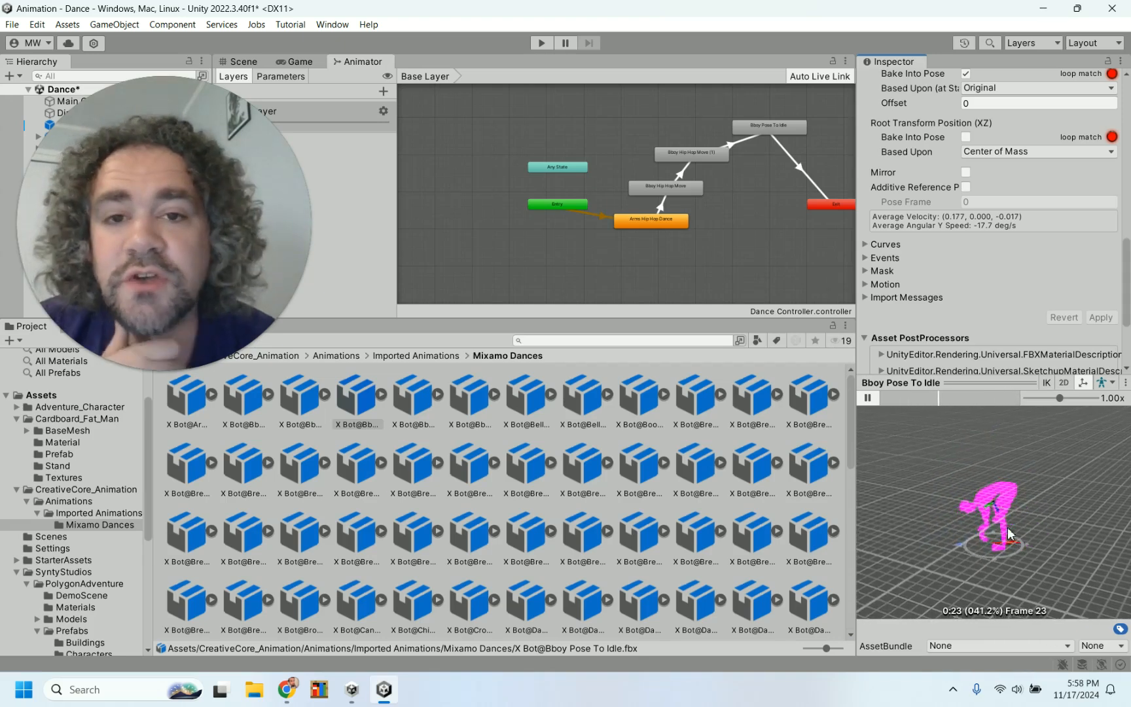
pyautogui.scroll(3, 998, 249)
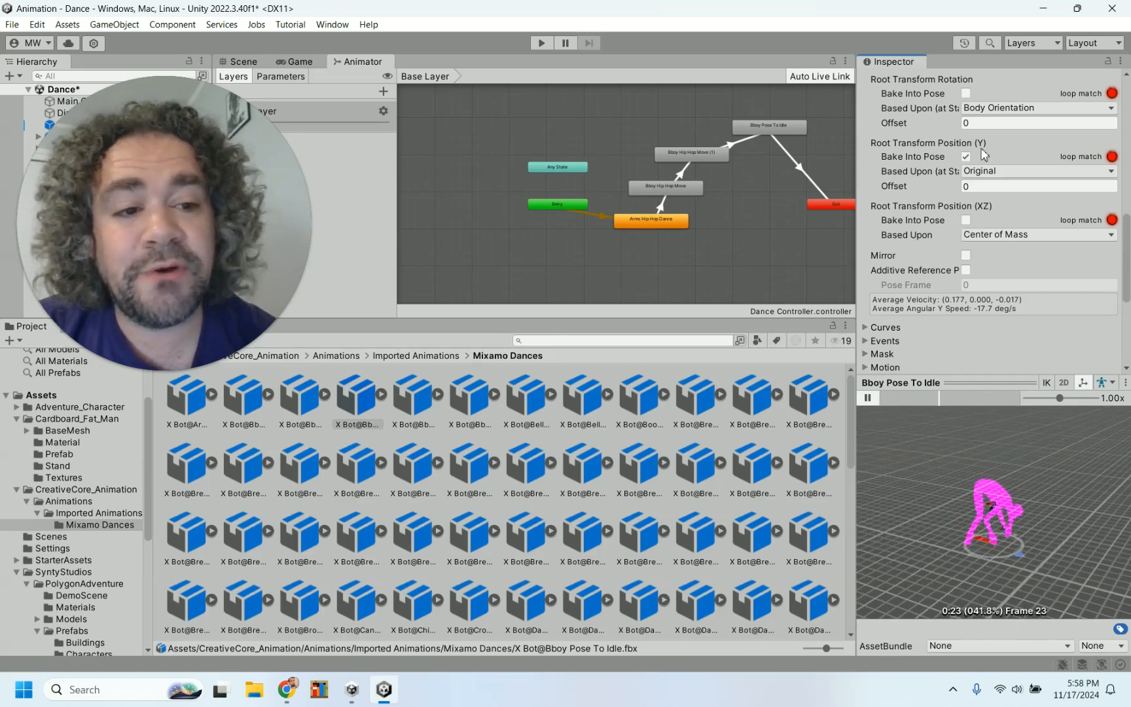
pyautogui.click(965, 156)
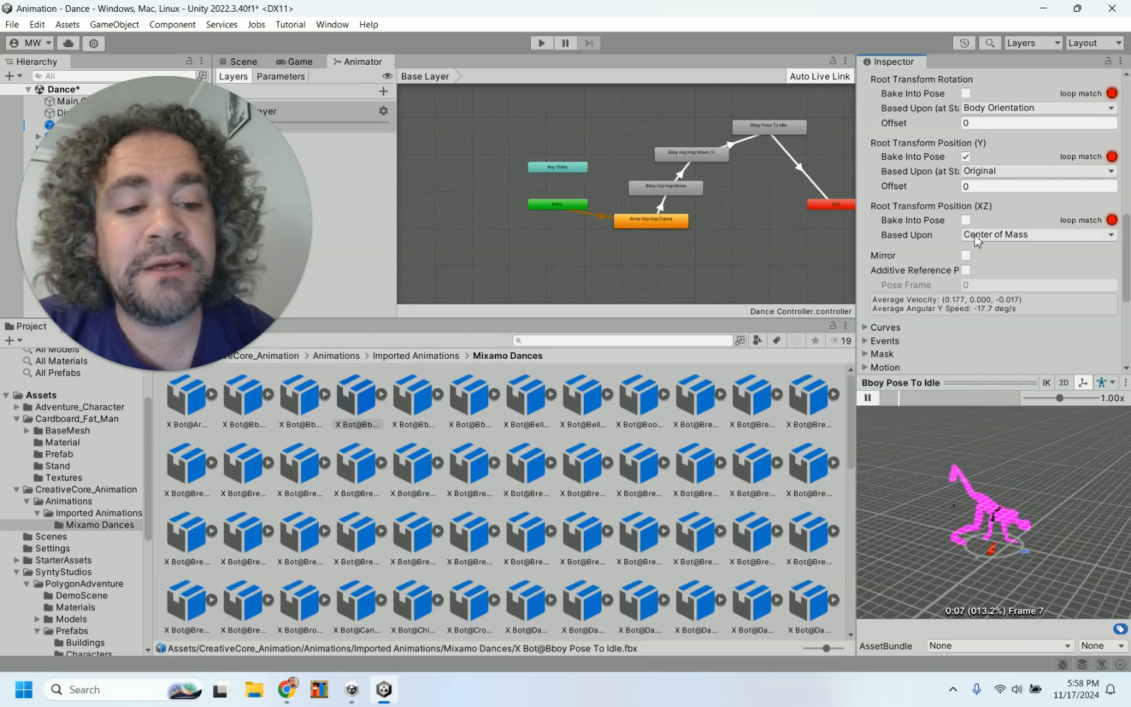
pyautogui.scroll(4, 975, 241)
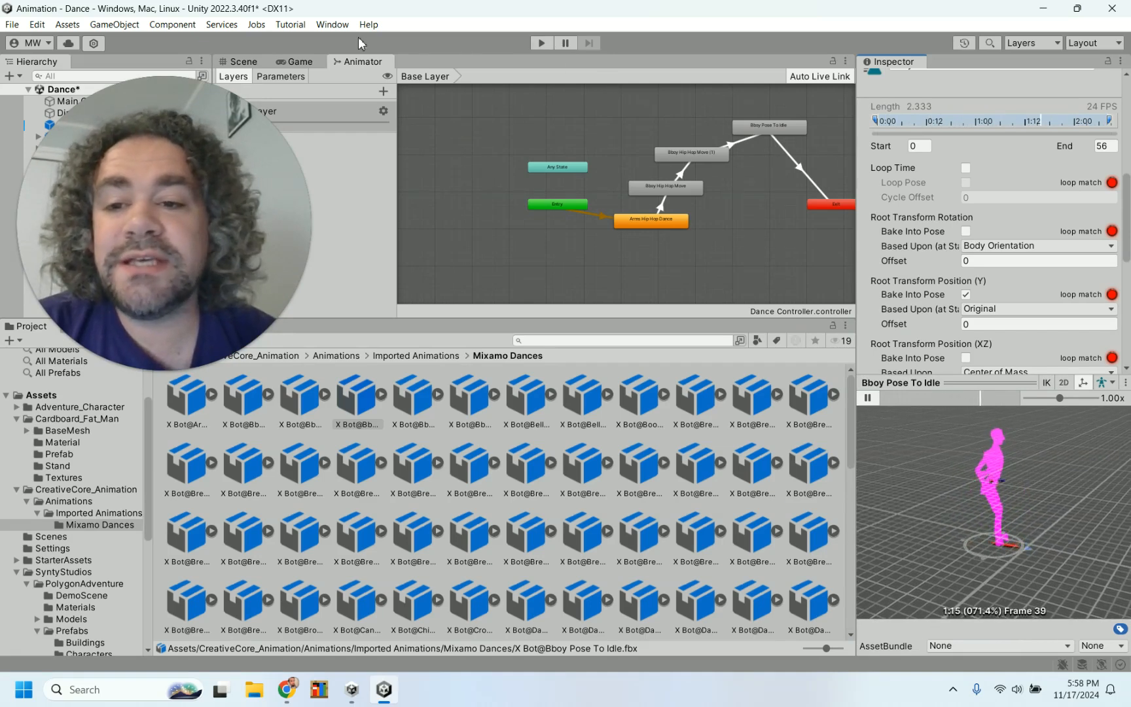
# Run the scene in the Game view to check the character's dance sequence, then stop it
pyautogui.click(298, 61)
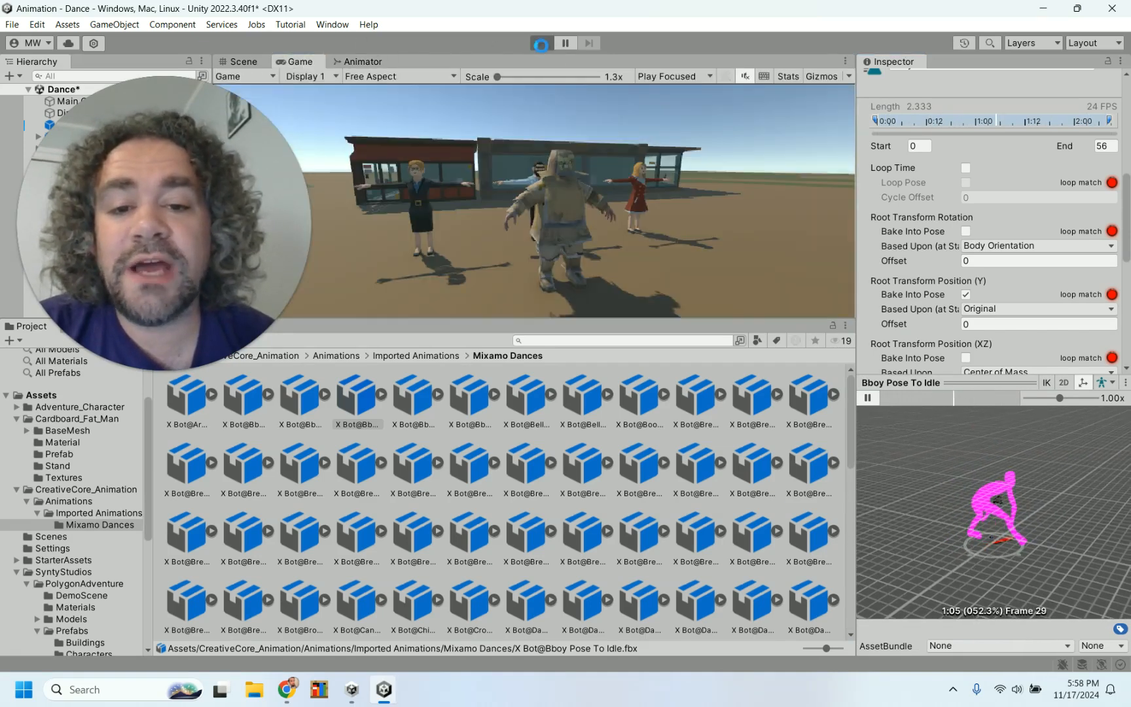
pyautogui.click(541, 44)
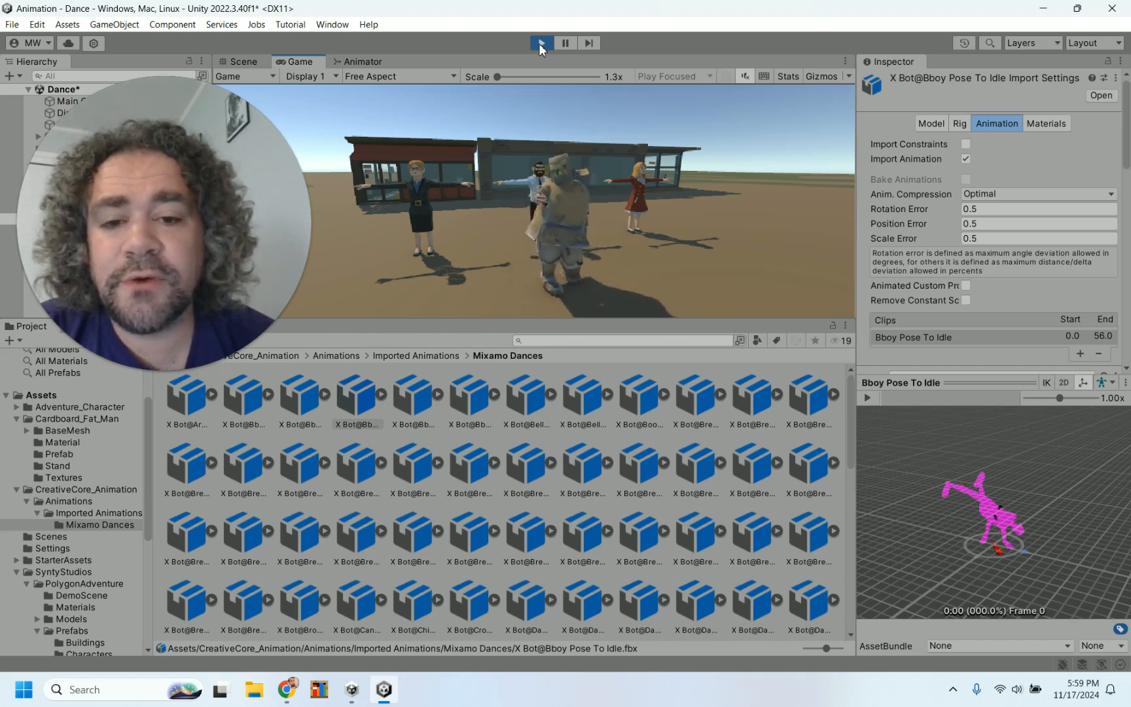
pyautogui.click(541, 44)
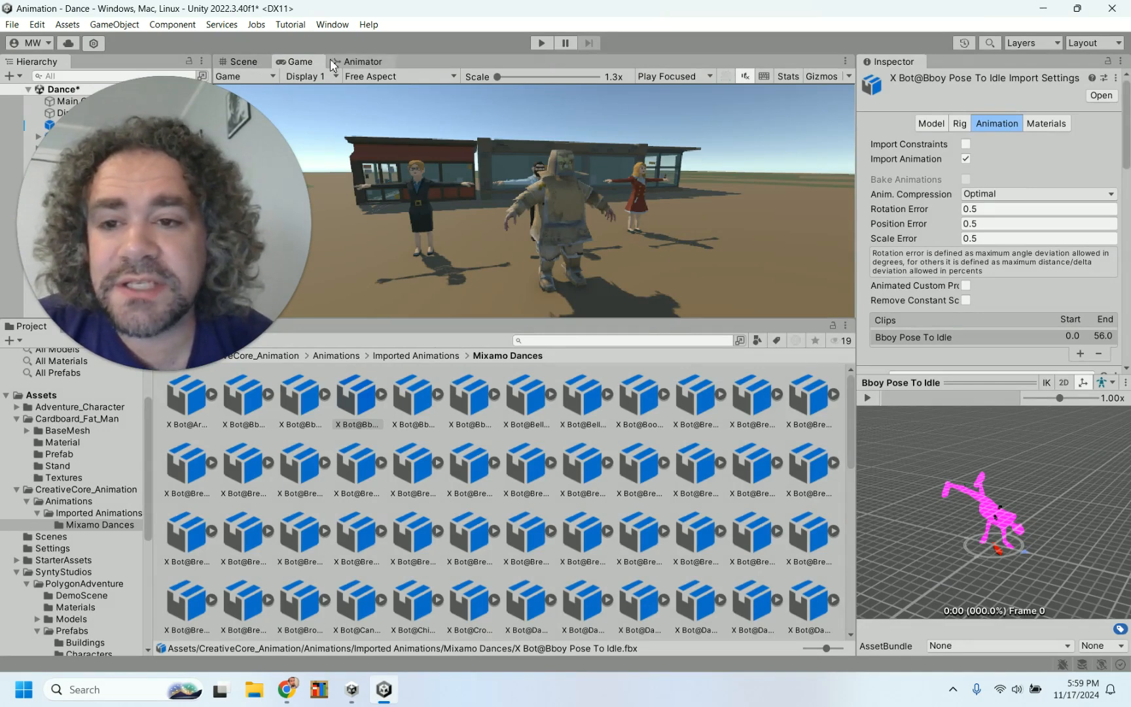
# Review the Dance Controller graph, browse further clips in the Mixamo Dances folder, and return to the Scene view
pyautogui.click(360, 62)
pyautogui.click(641, 261)
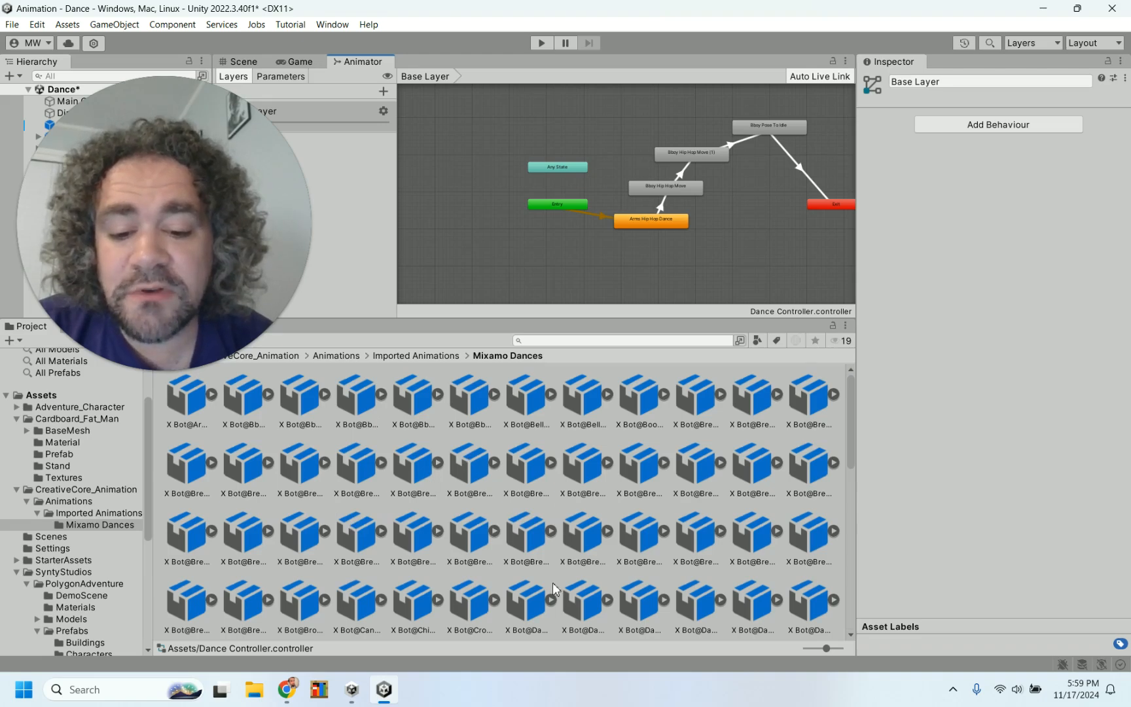
pyautogui.scroll(-5, 553, 587)
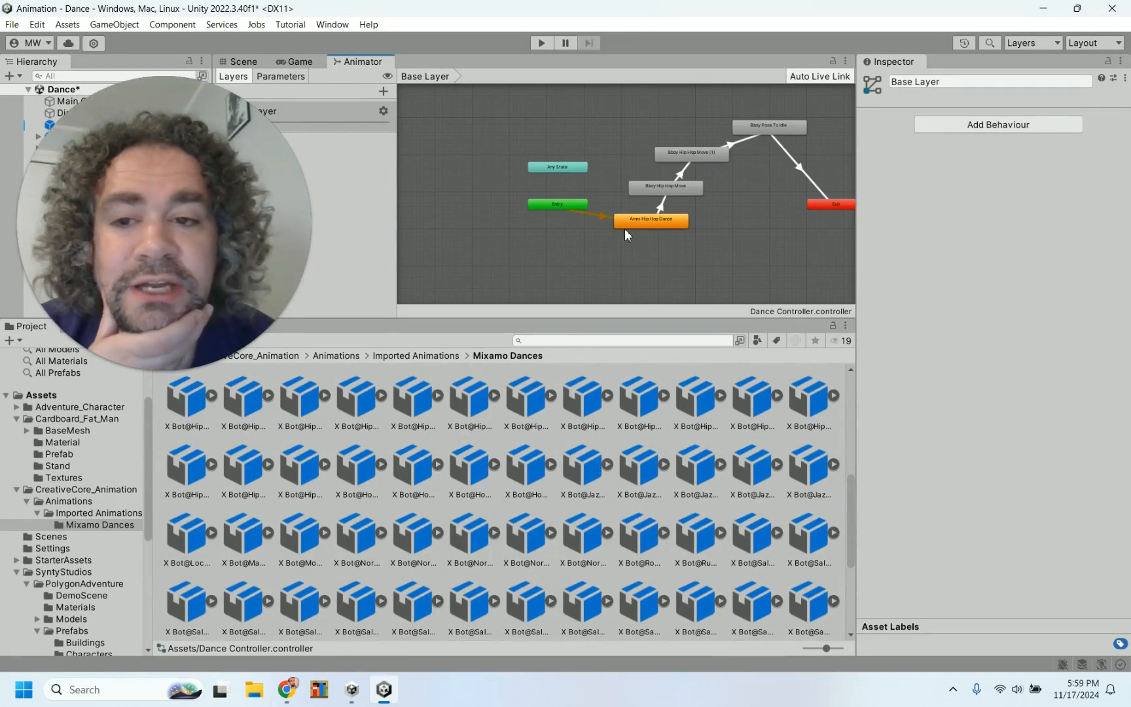
pyautogui.moveTo(212, 139); pyautogui.dragTo(278, 284)
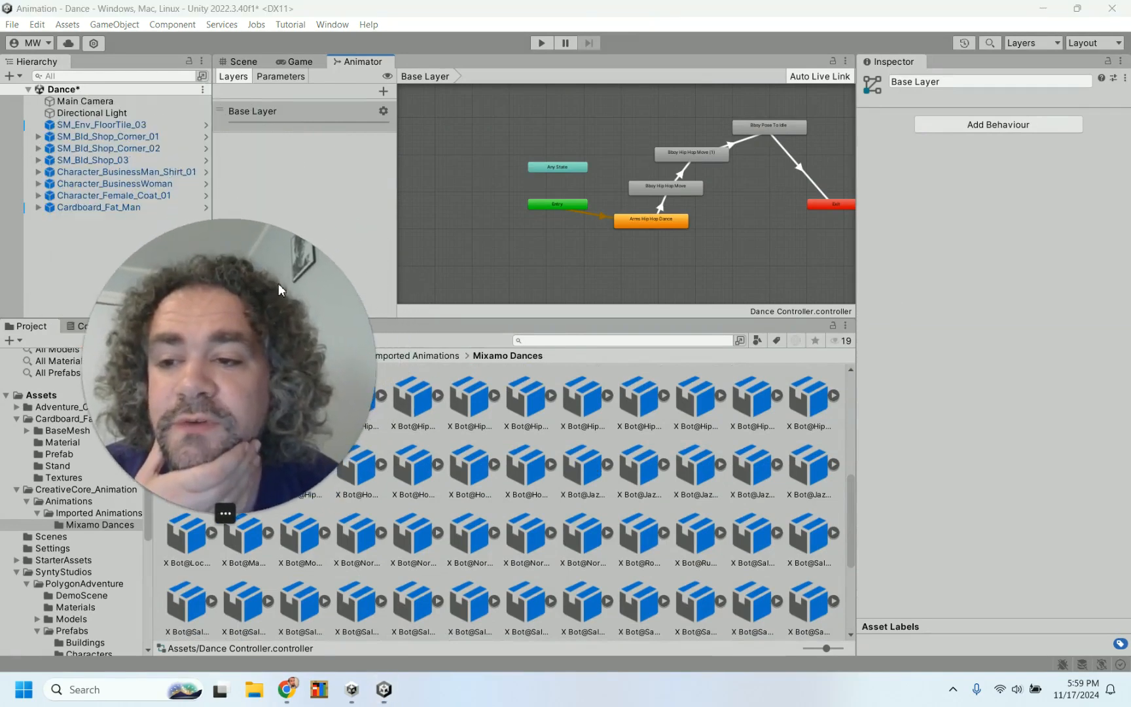
pyautogui.click(238, 61)
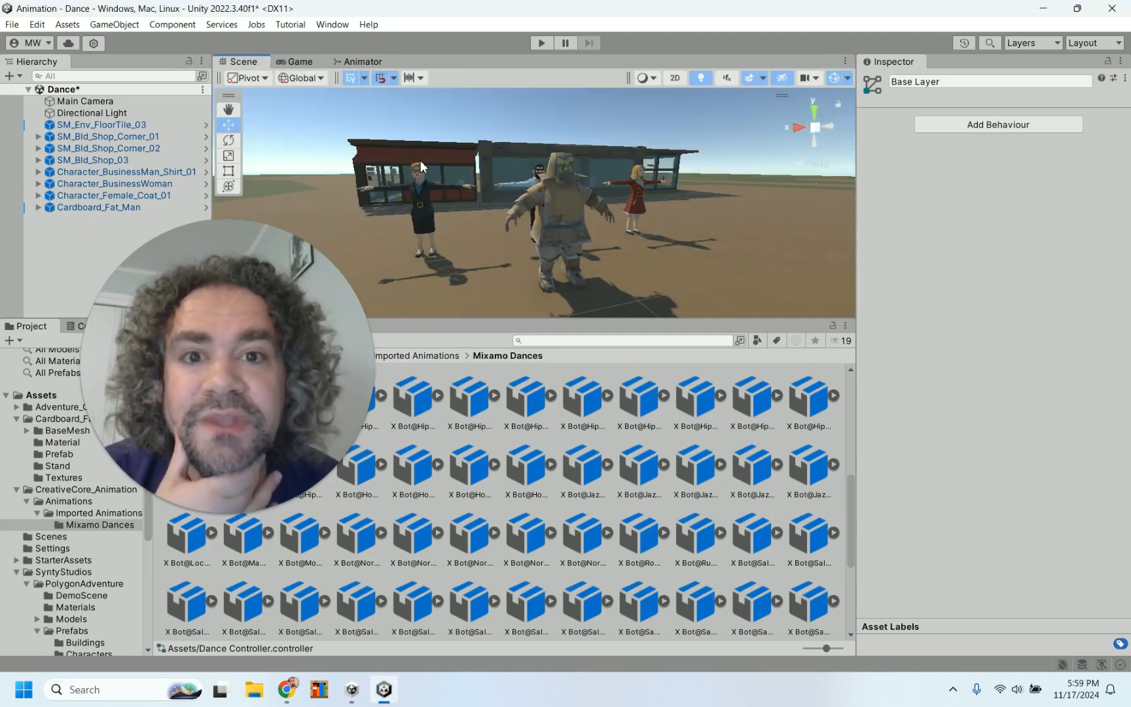
# Assign the Dance Controller to the Animators of Character_BusinessMan_Shirt_01, Character_BusinessWoman and Character_Female_Coat_01, and run the scene
pyautogui.click(560, 206)
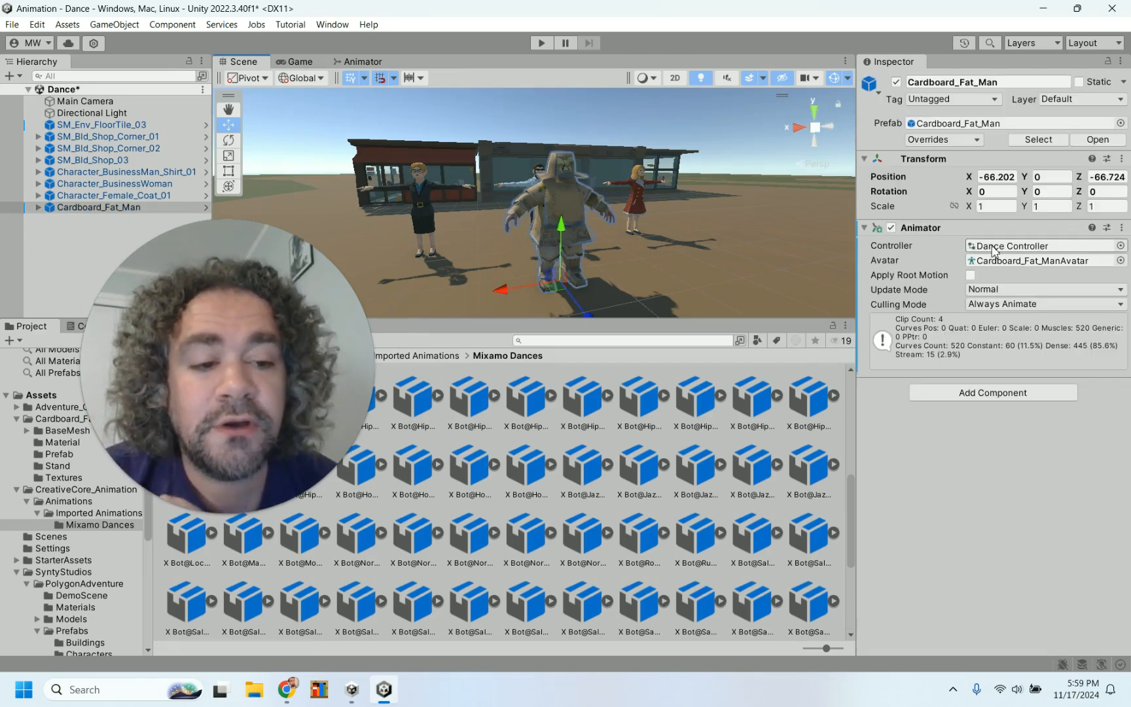
pyautogui.click(412, 184)
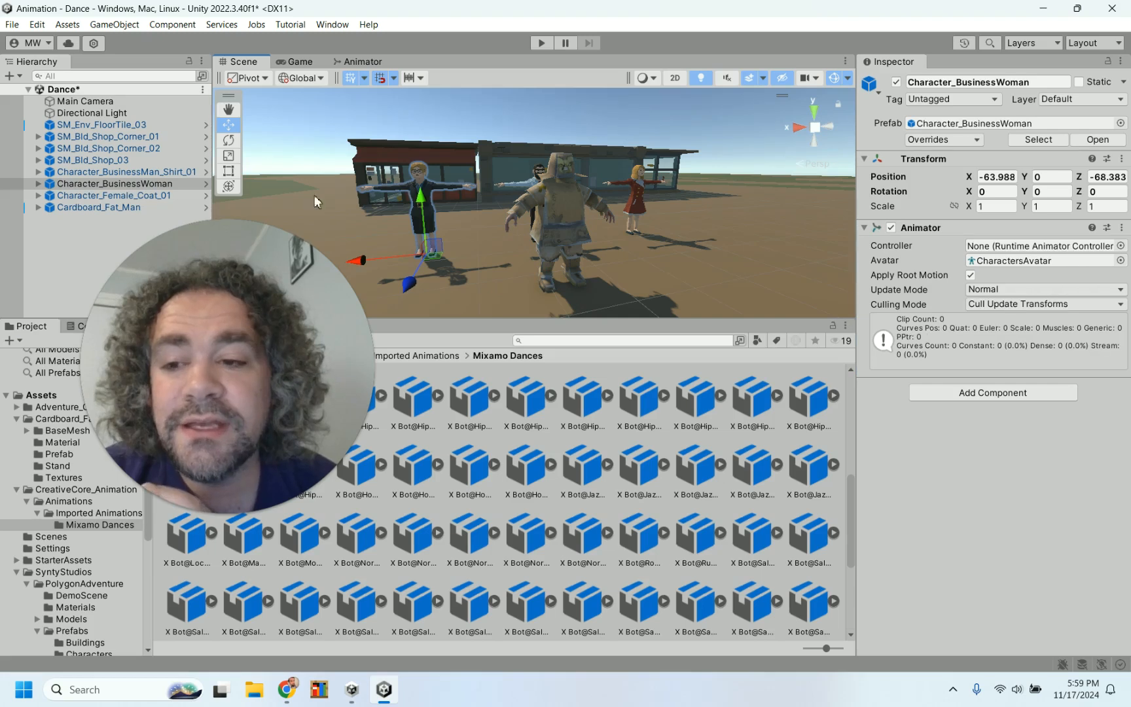
pyautogui.click(137, 196)
pyautogui.keyDown('ctrl'); pyautogui.click(139, 184); pyautogui.keyUp('ctrl')
pyautogui.keyDown('ctrl'); pyautogui.click(146, 173); pyautogui.keyUp('ctrl')
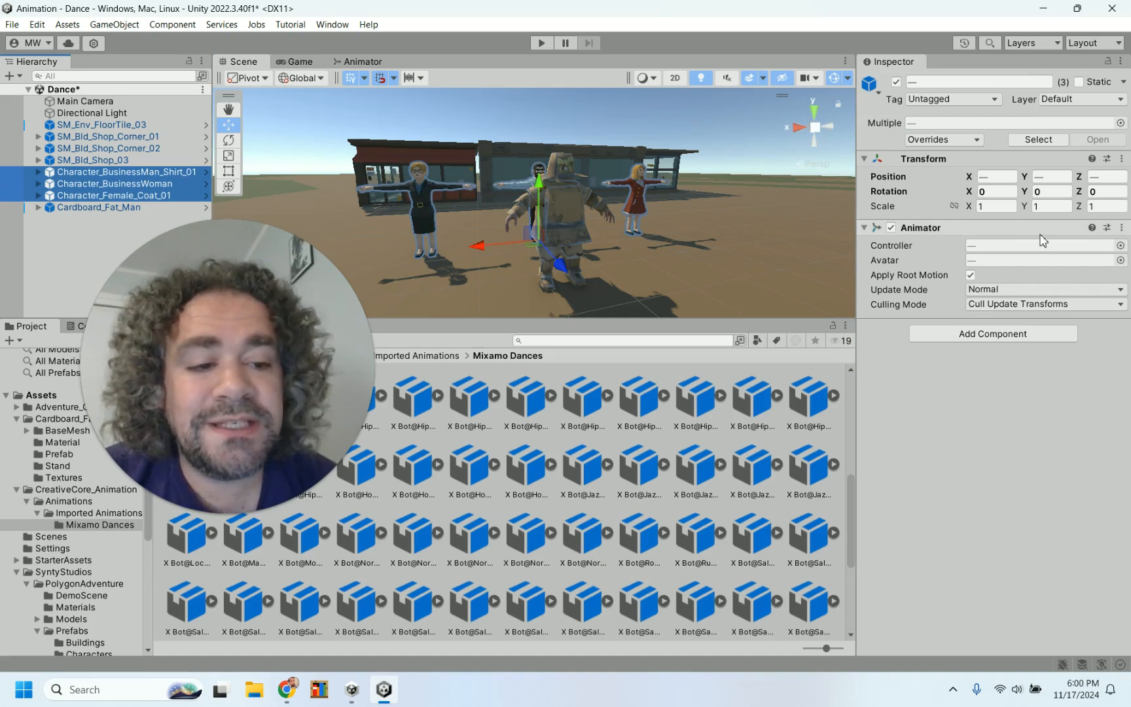
pyautogui.click(1119, 246)
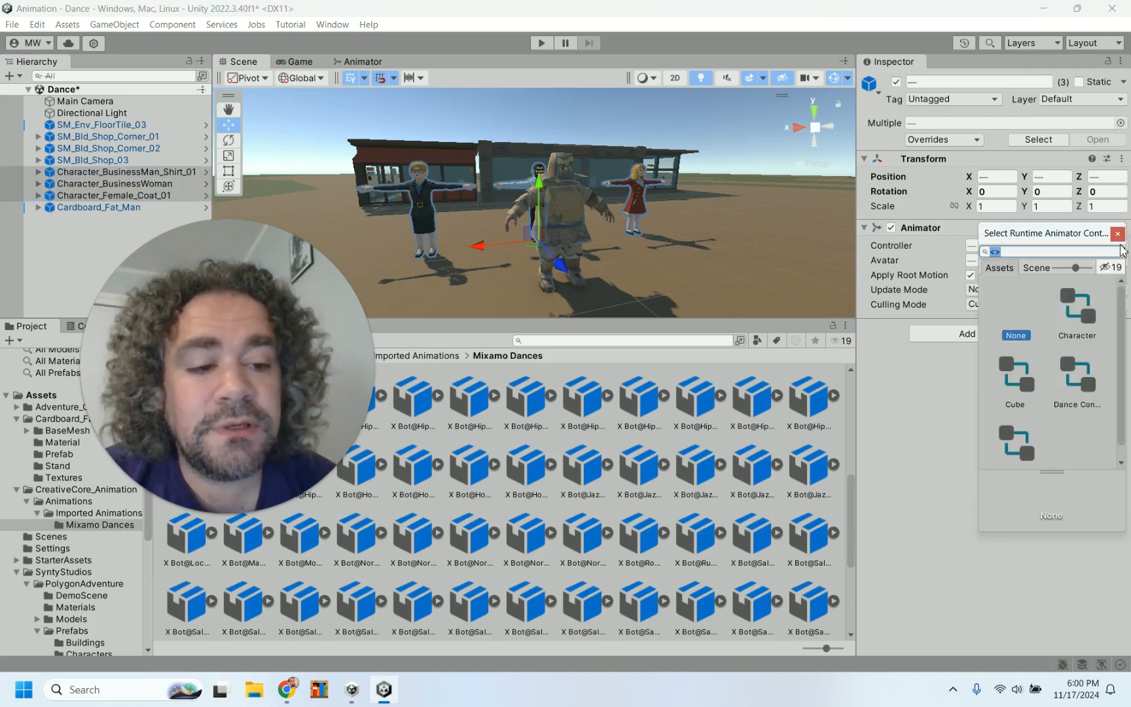
pyautogui.click(1075, 374)
pyautogui.click(903, 471)
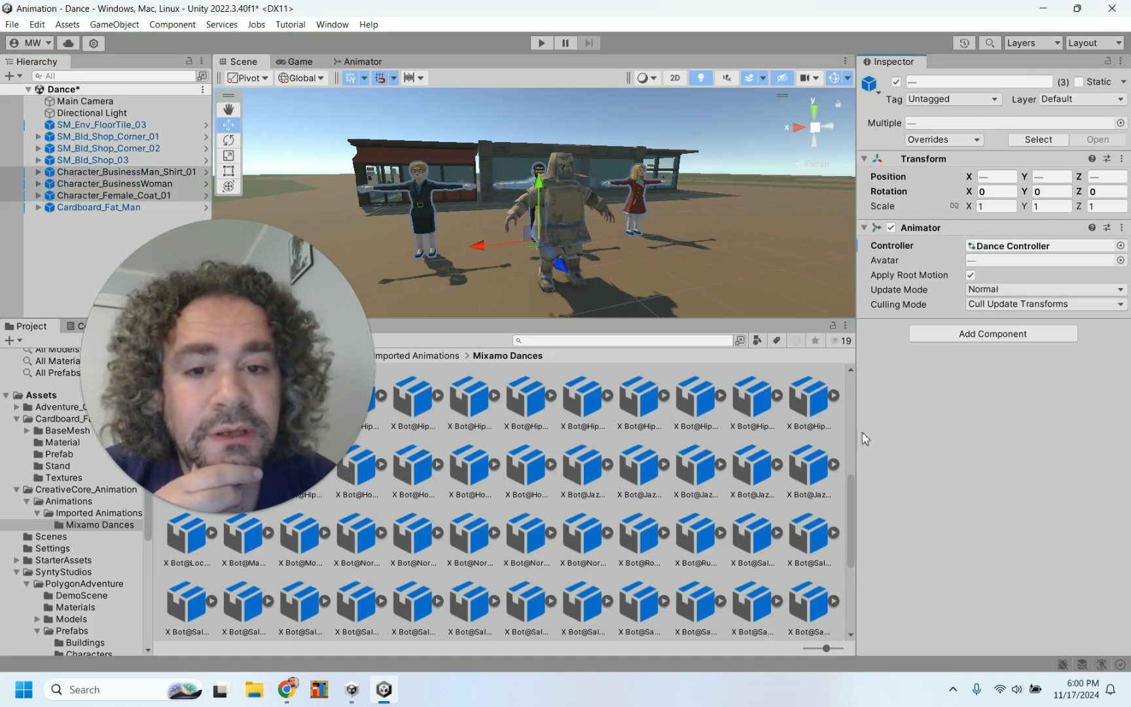
pyautogui.click(539, 43)
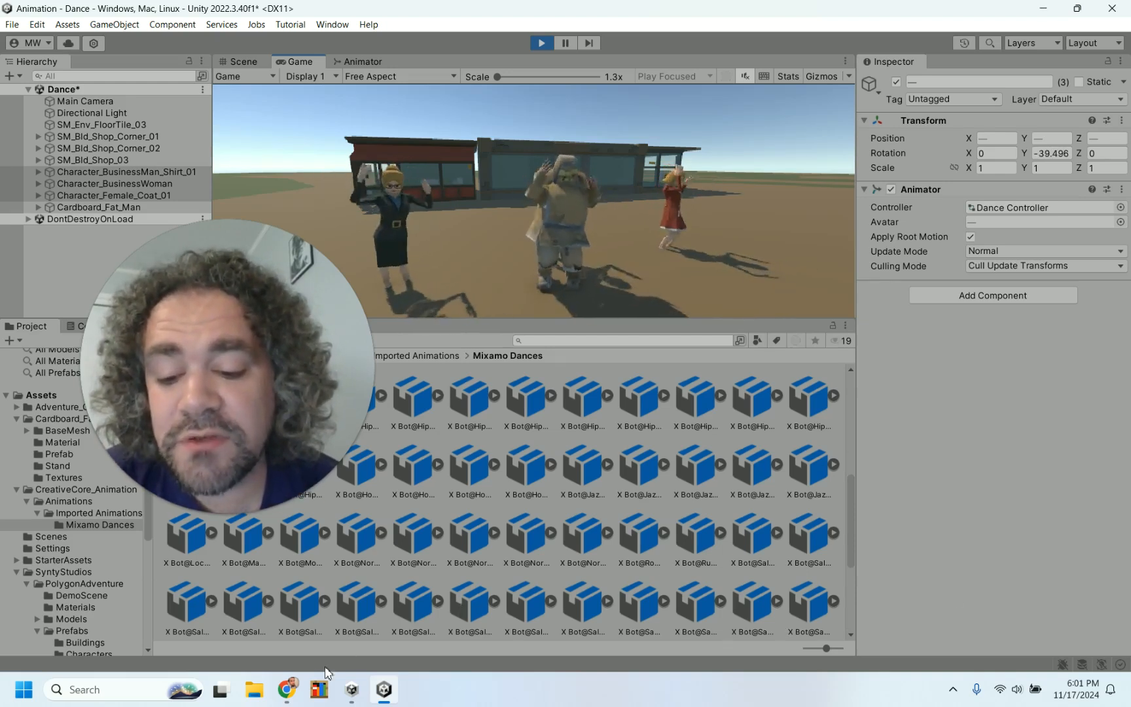
# View Bensound's free music for videos page in Chrome, and return to Unity to stop the running scene
pyautogui.click(286, 689)
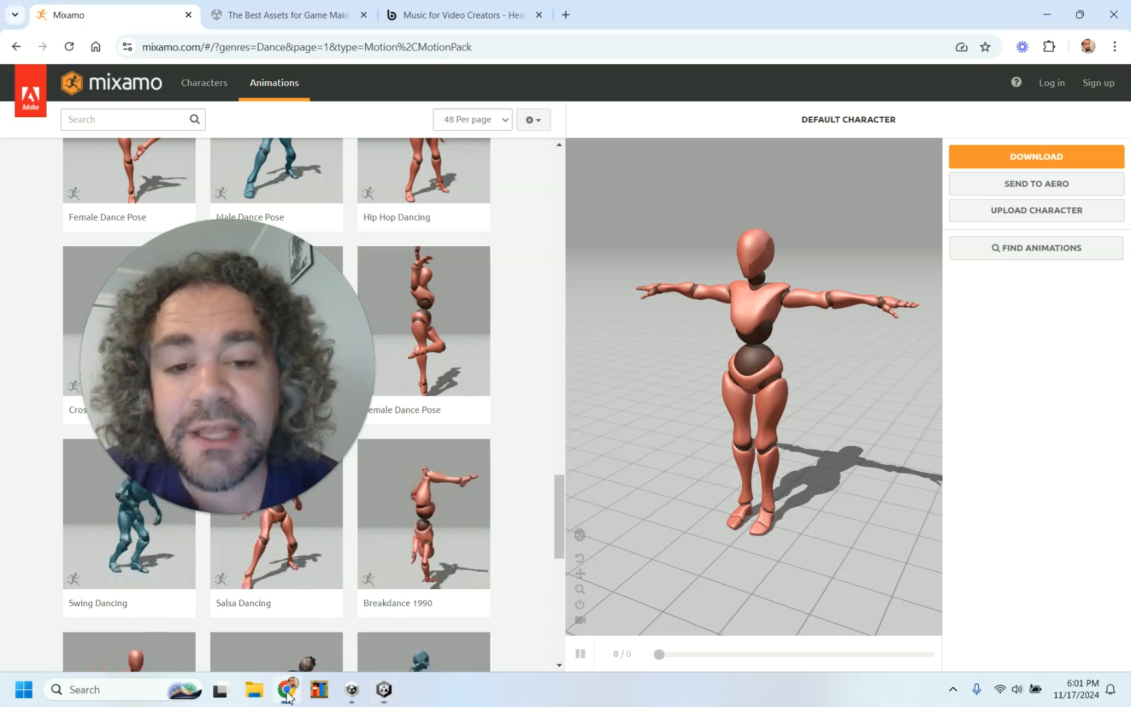
pyautogui.click(440, 20)
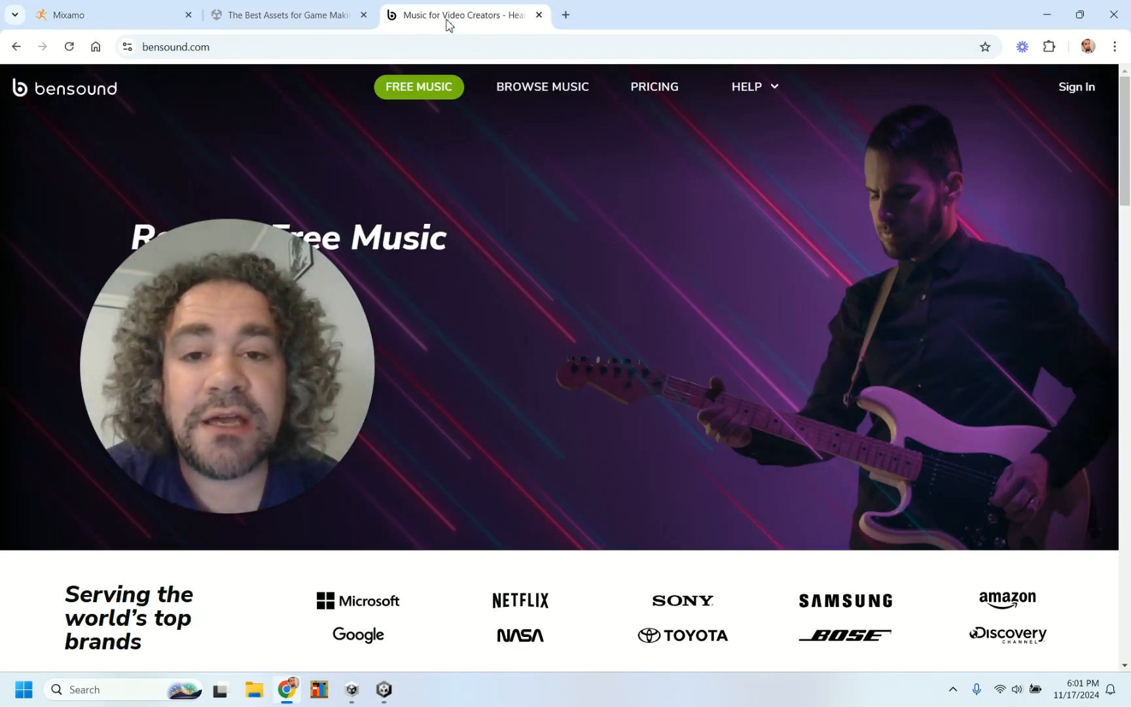
pyautogui.click(428, 93)
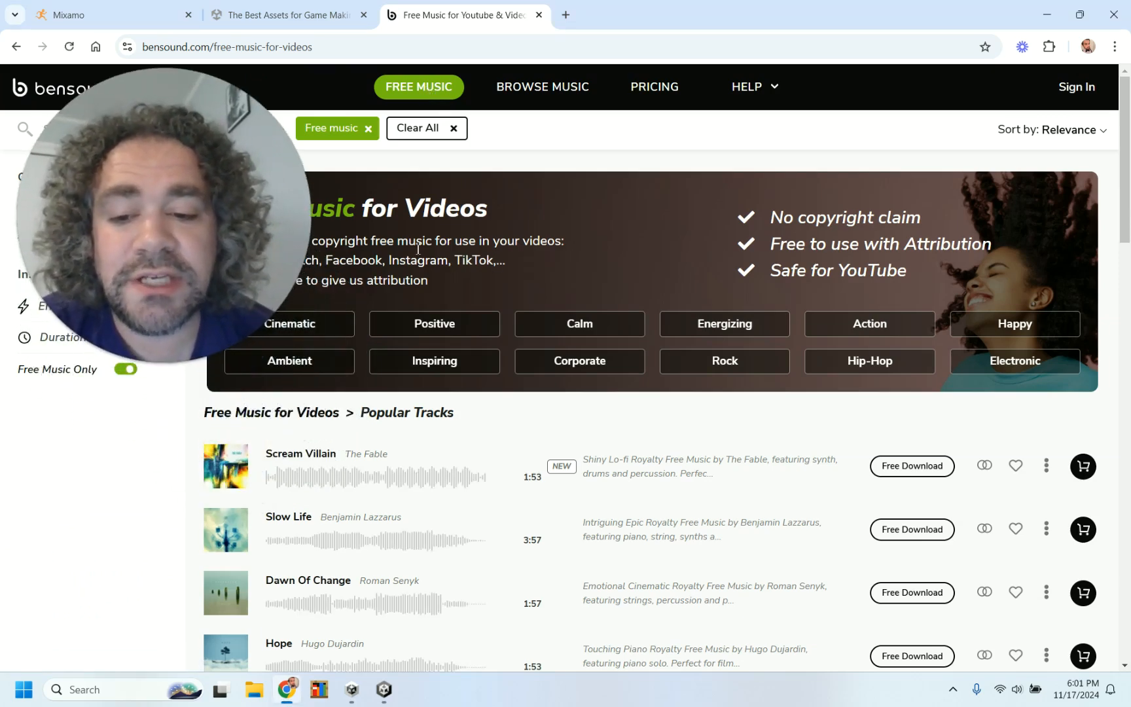
pyautogui.moveTo(152, 238); pyautogui.dragTo(955, 202)
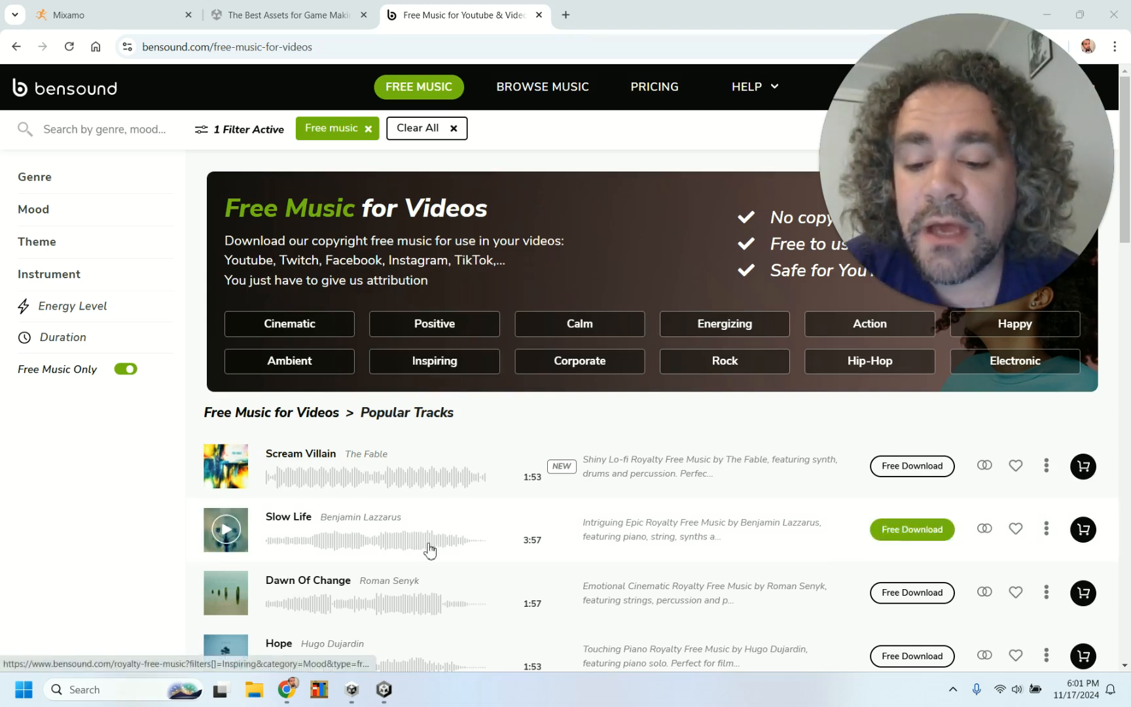
pyautogui.click(385, 691)
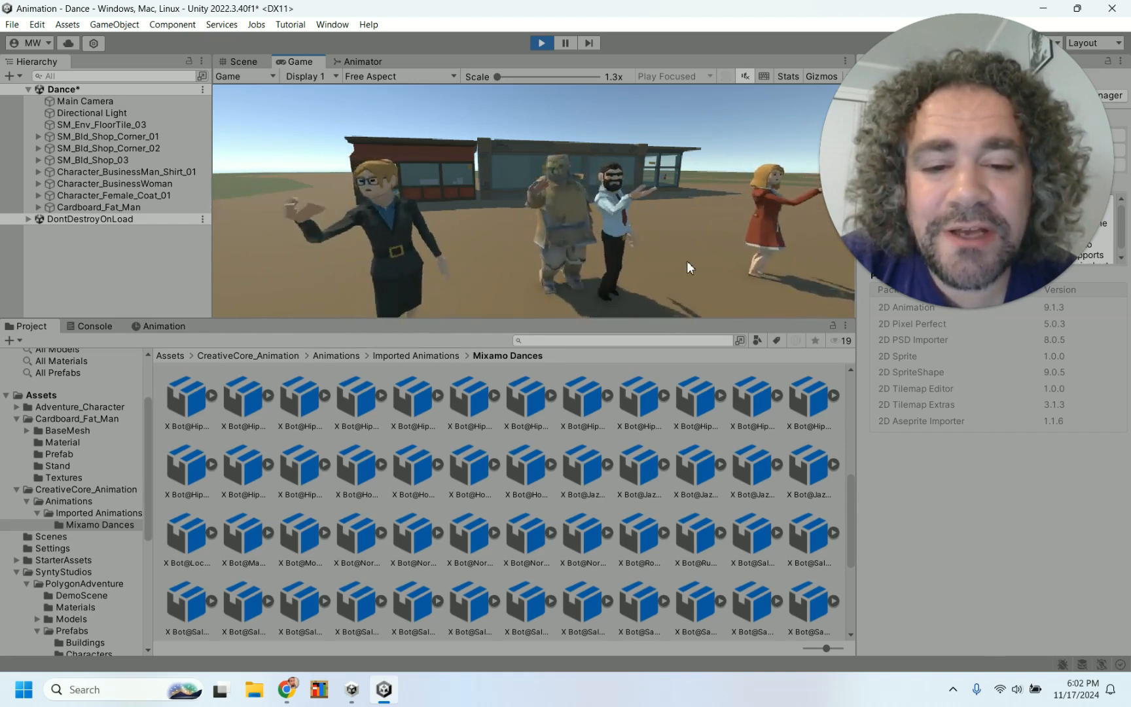
pyautogui.click(541, 44)
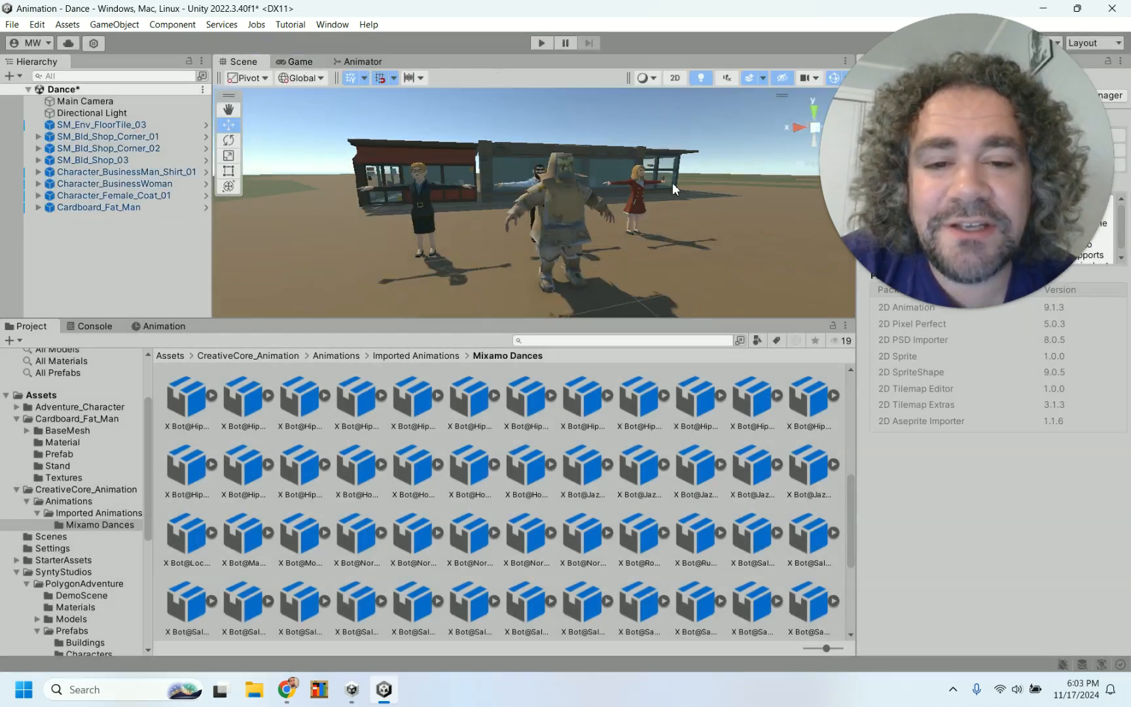